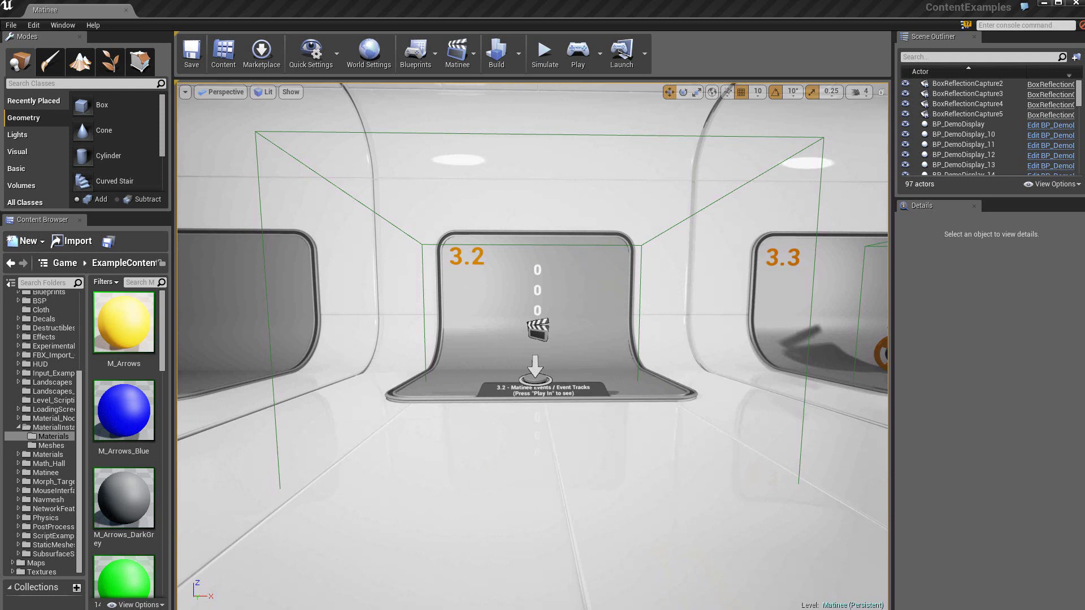
# Step: Select the MatineeActor3.2 clapperboard and open it in the Matinee editor from Details
pyautogui.click(531, 534)
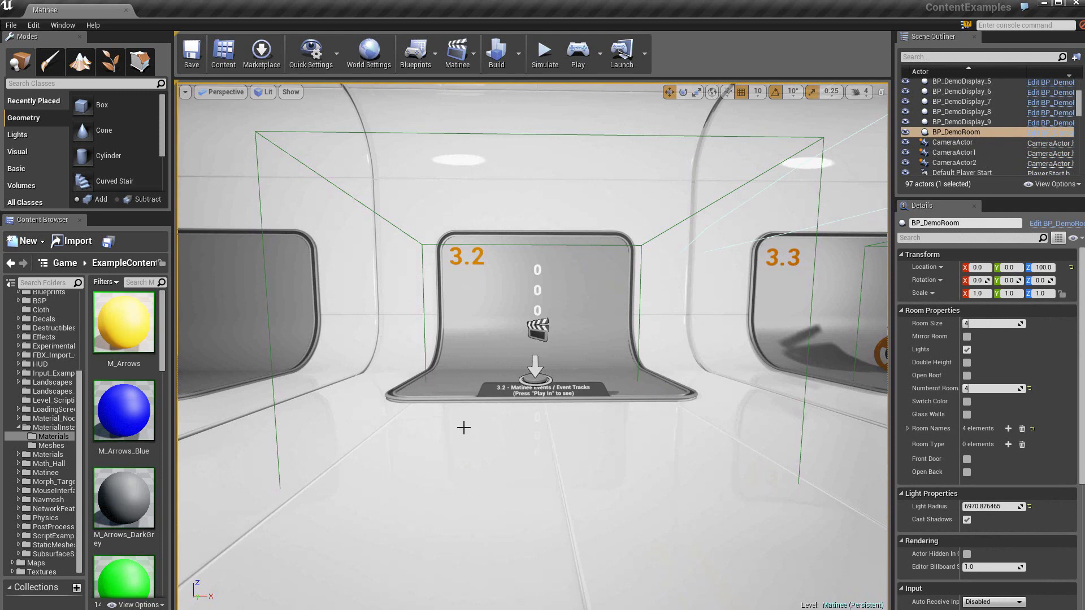
pyautogui.click(538, 329)
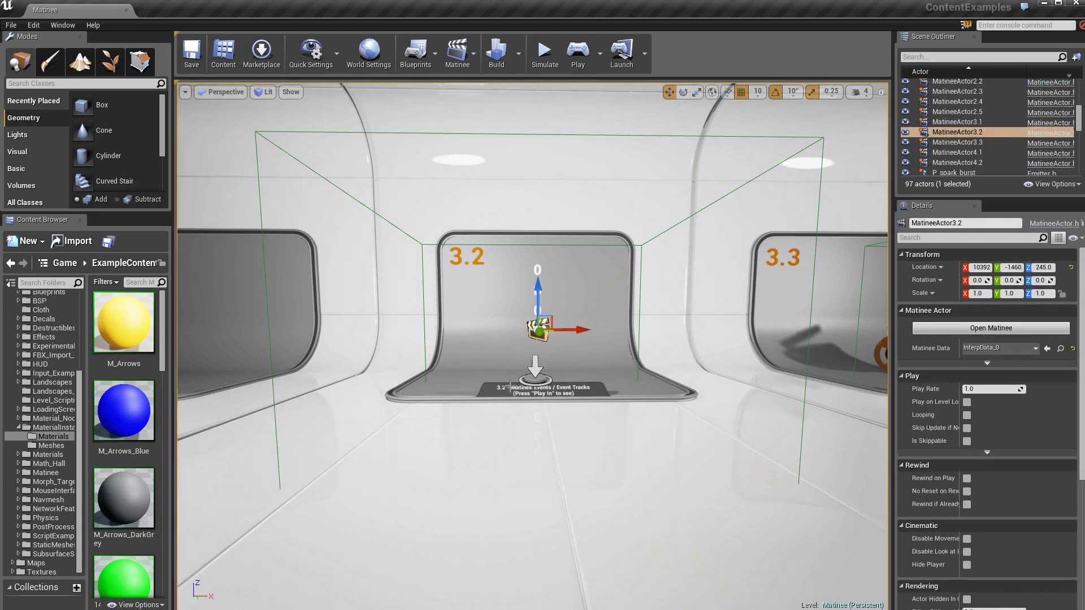
pyautogui.click(1008, 328)
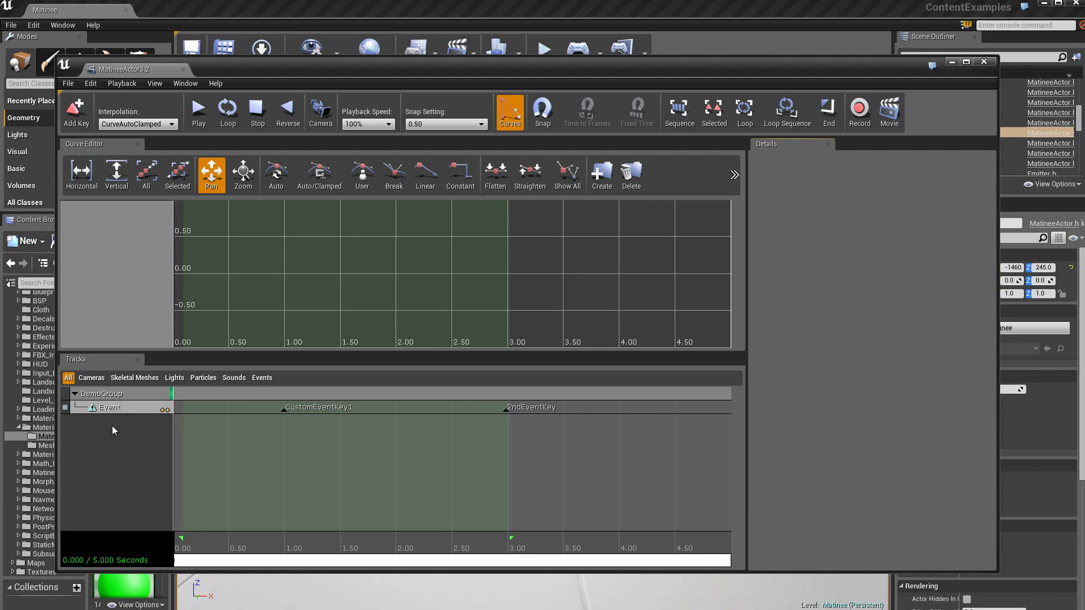
# Step: Add a second Event track to DemoGroup and check the first Event track's settings
pyautogui.click(115, 395)
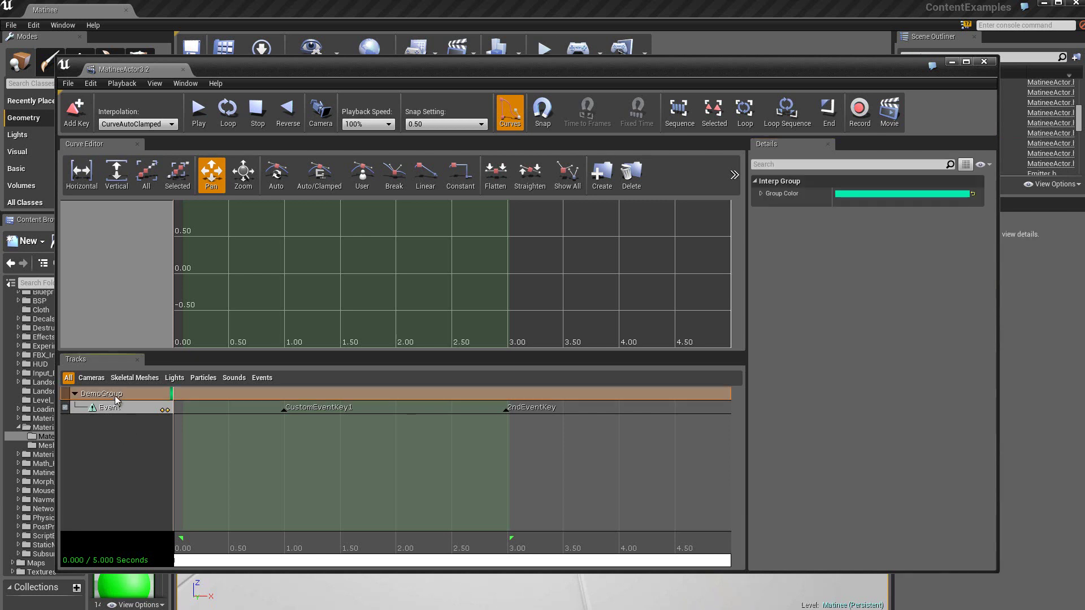
pyautogui.rightClick(116, 399)
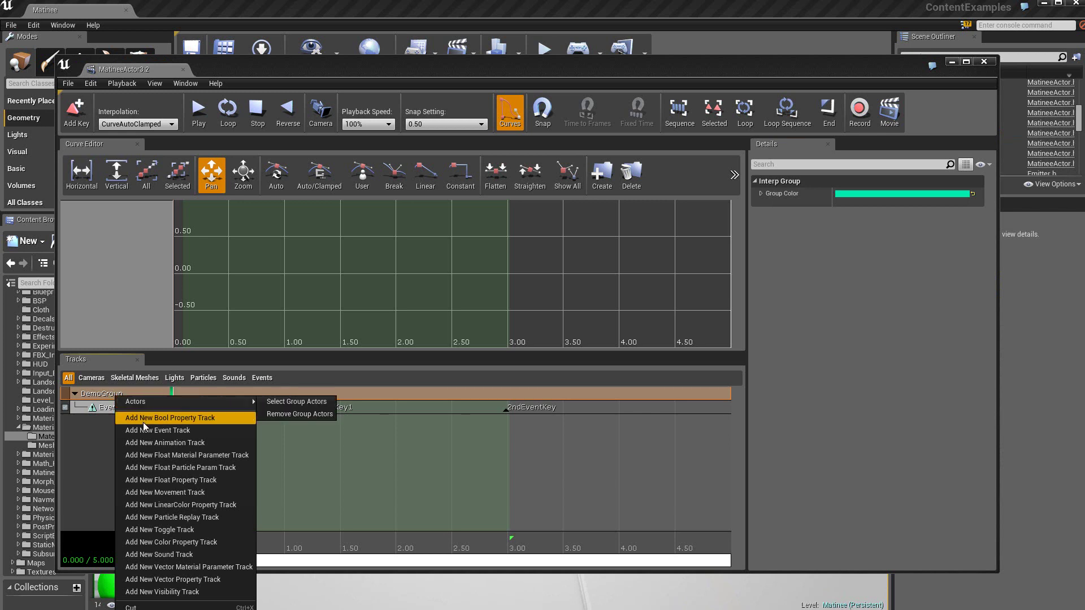
pyautogui.click(158, 430)
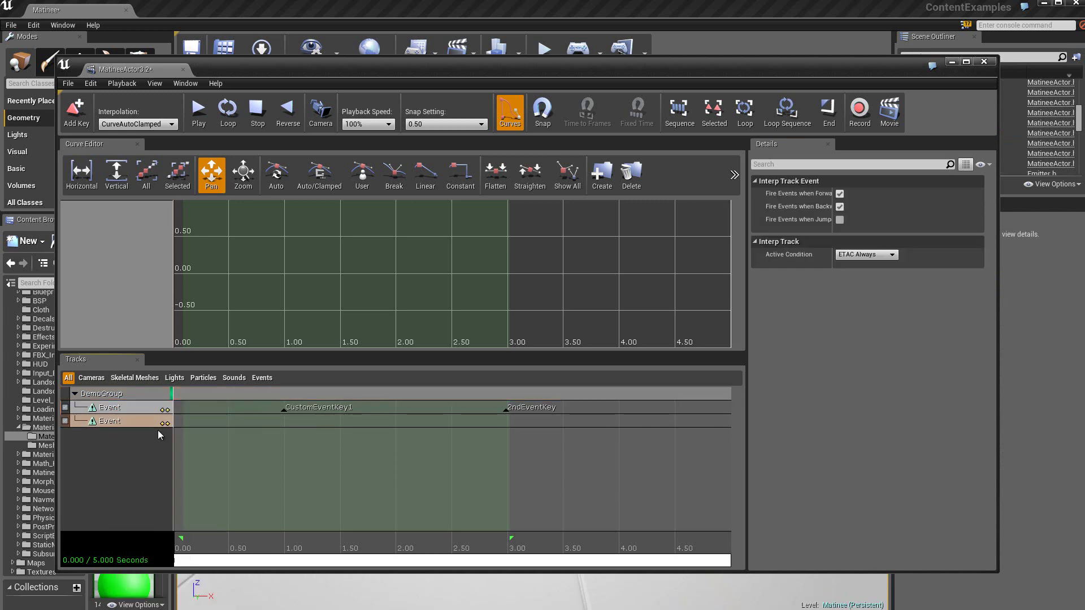
pyautogui.click(110, 408)
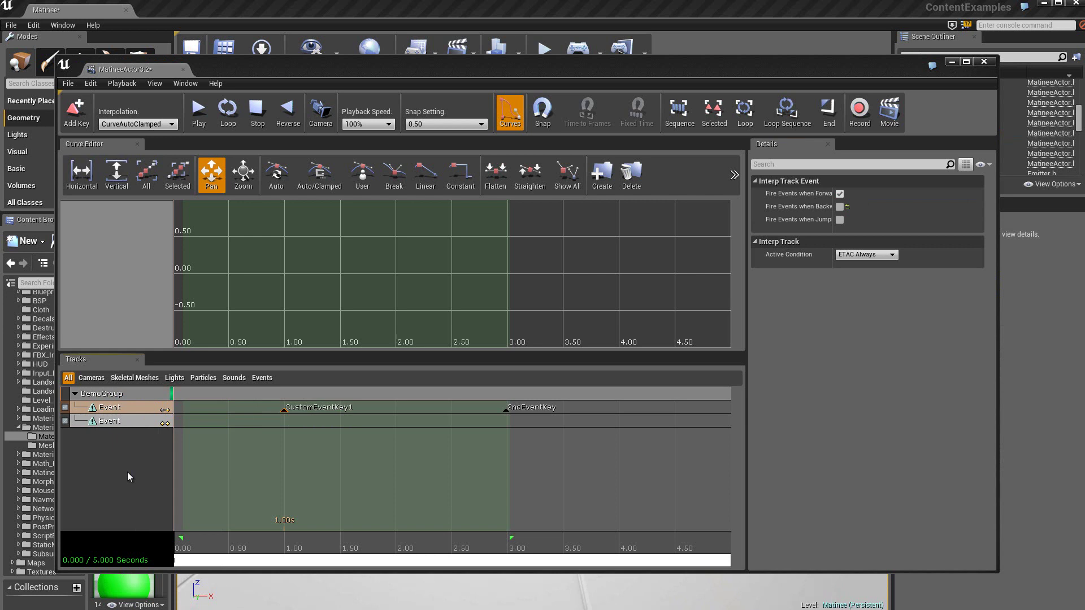
# Step: Move the time position to about 0.5 s and start a key on the new Event track
pyautogui.moveTo(175, 551); pyautogui.dragTo(230, 553)
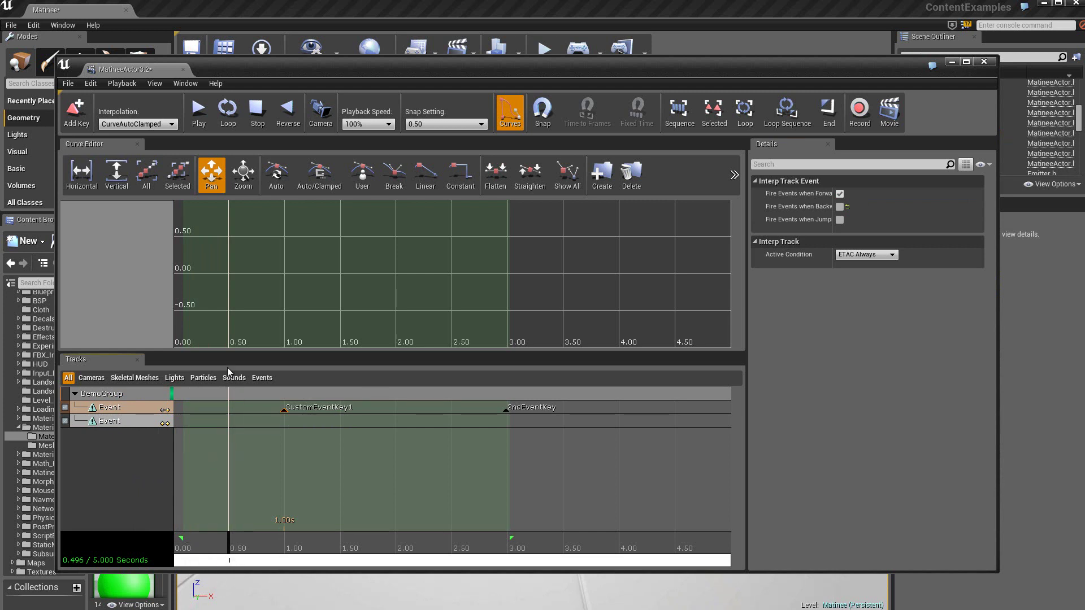
pyautogui.click(134, 422)
pyautogui.click(85, 112)
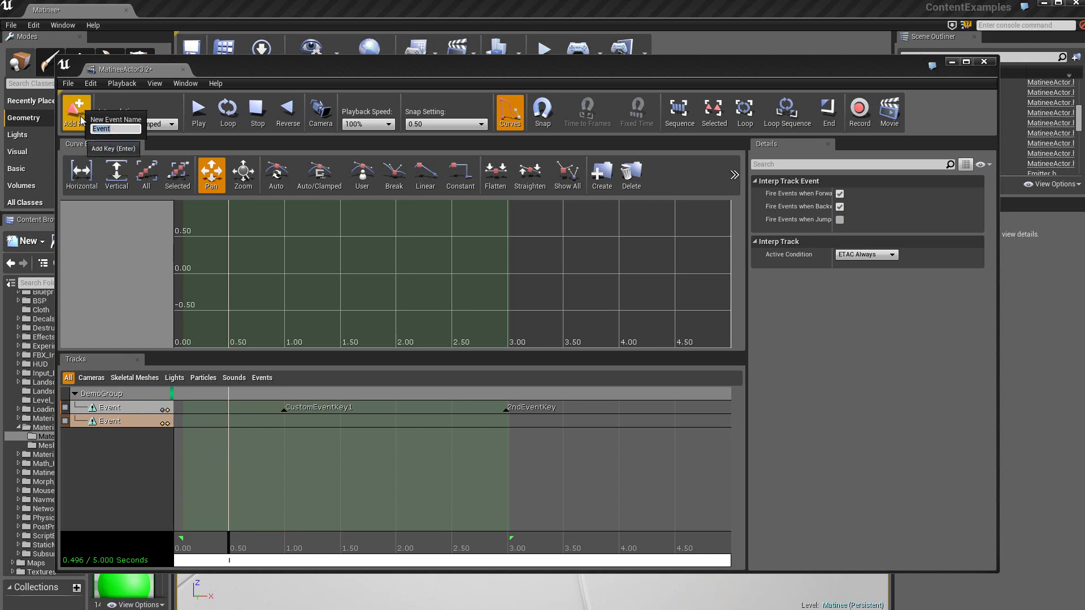
# Step: Name the new event key testEvent, then scrub the playhead to about 1 second
pyautogui.write('testE')
pyautogui.write('vent')
pyautogui.press('Return')
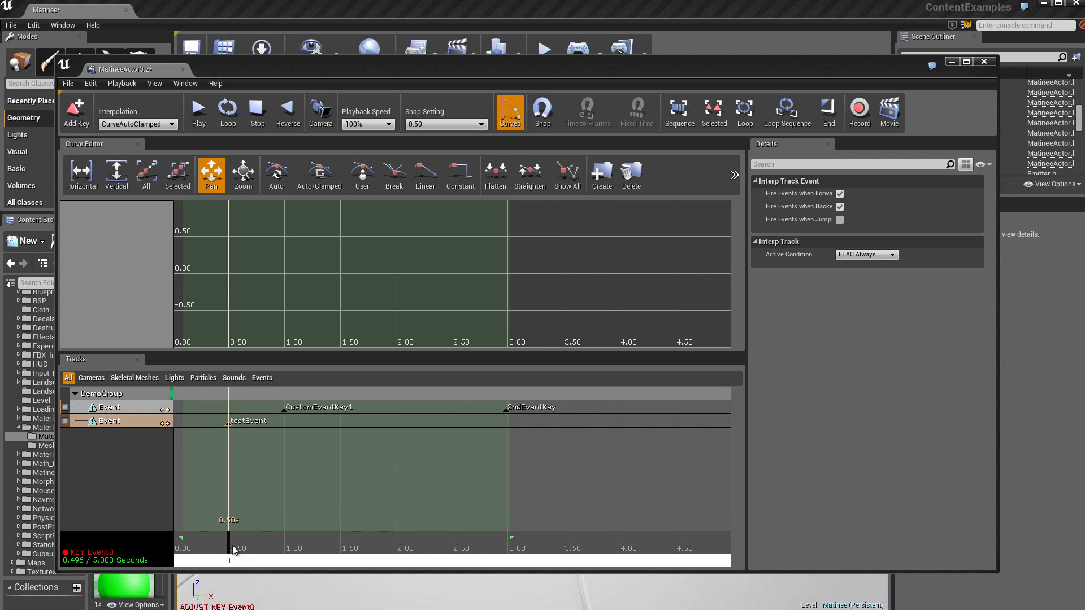
pyautogui.moveTo(230, 543); pyautogui.dragTo(287, 537)
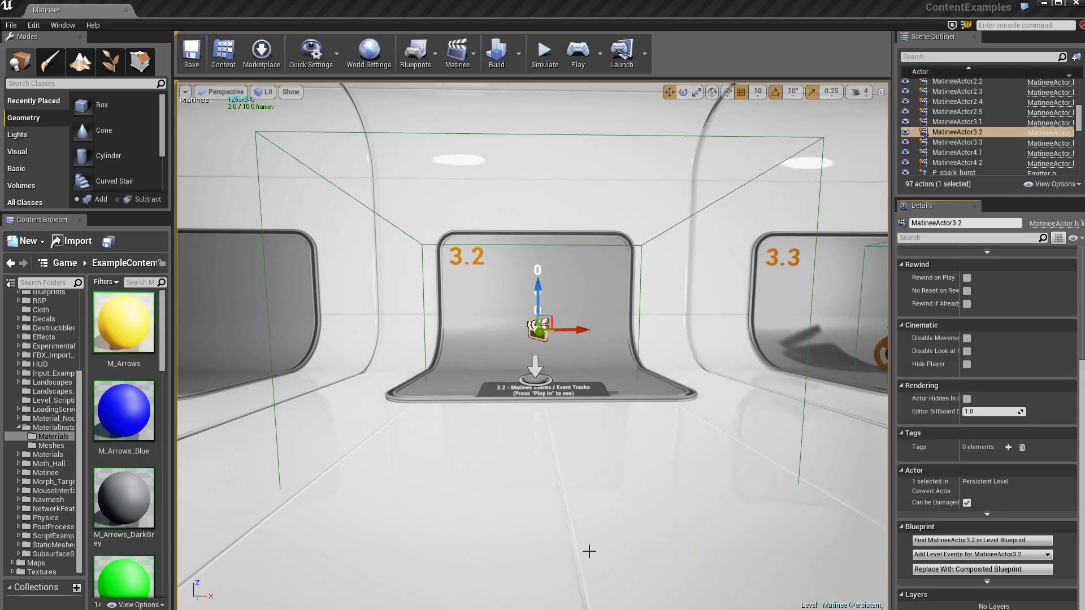
# Step: Inspect MatineeActor3.2's Matinee Events wiring and its new TestEvent pin in the Level Blueprint
pyautogui.click(992, 541)
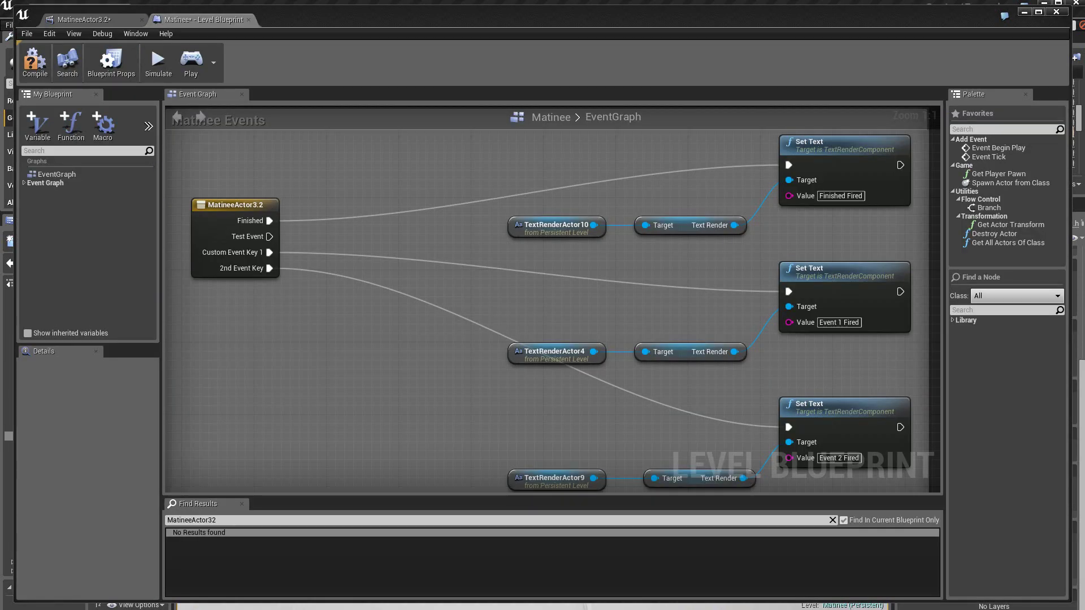
pyautogui.moveTo(314, 331); pyautogui.dragTo(371, 391, button='right')
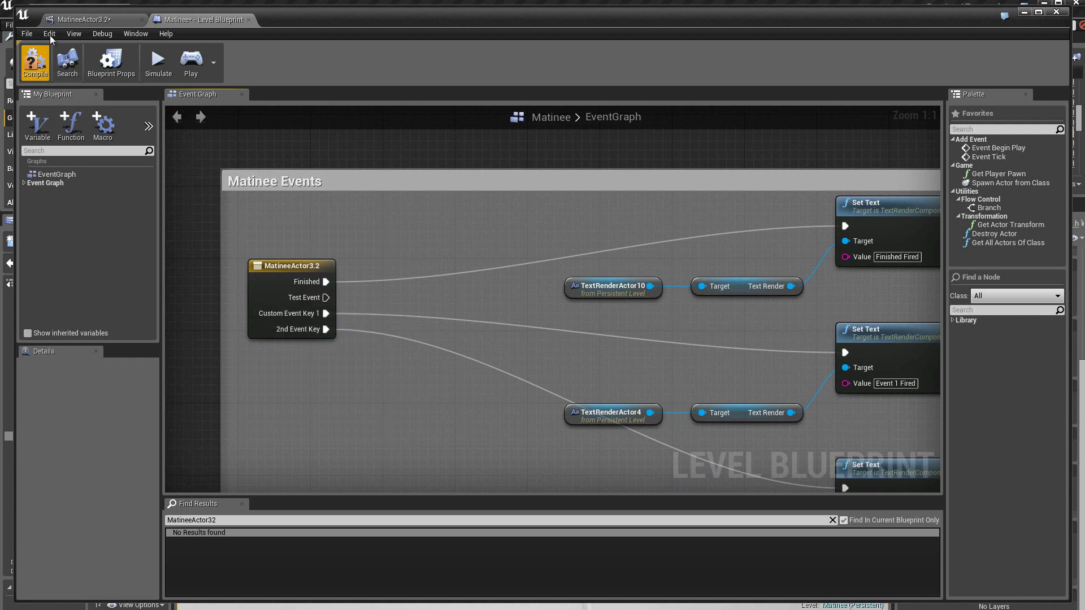
pyautogui.click(70, 21)
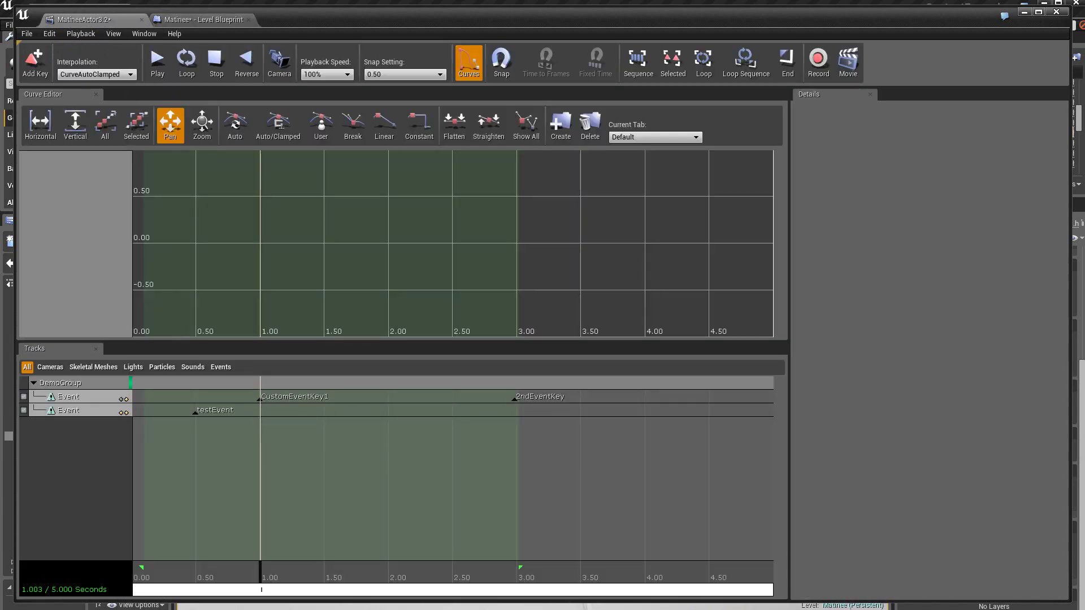
pyautogui.click(204, 19)
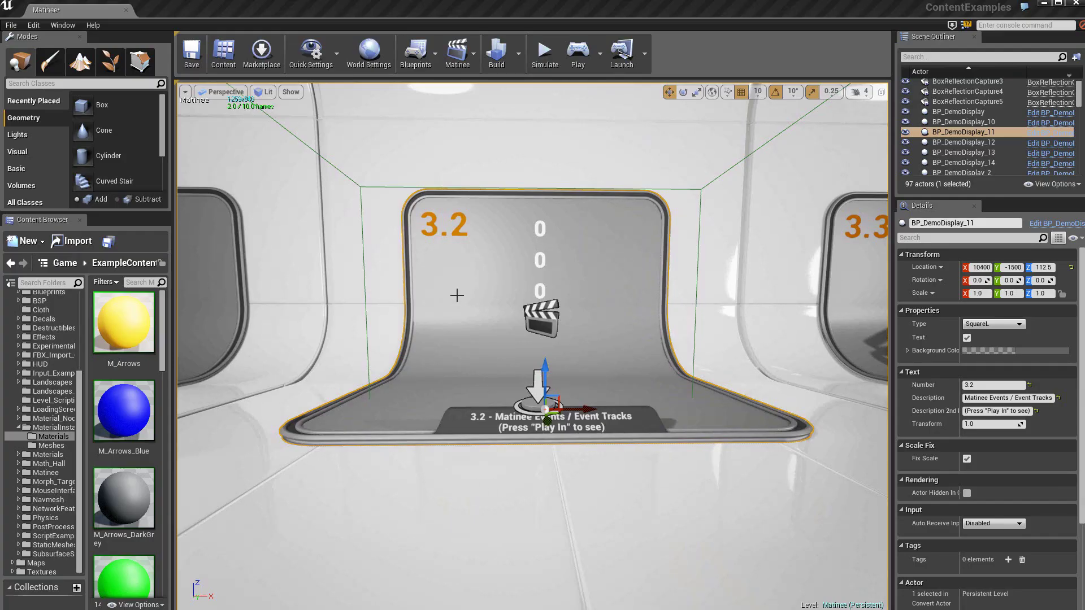
# Step: Inspect the display's top and middle number texts, the demo room and TriggerBox16
pyautogui.click(541, 226)
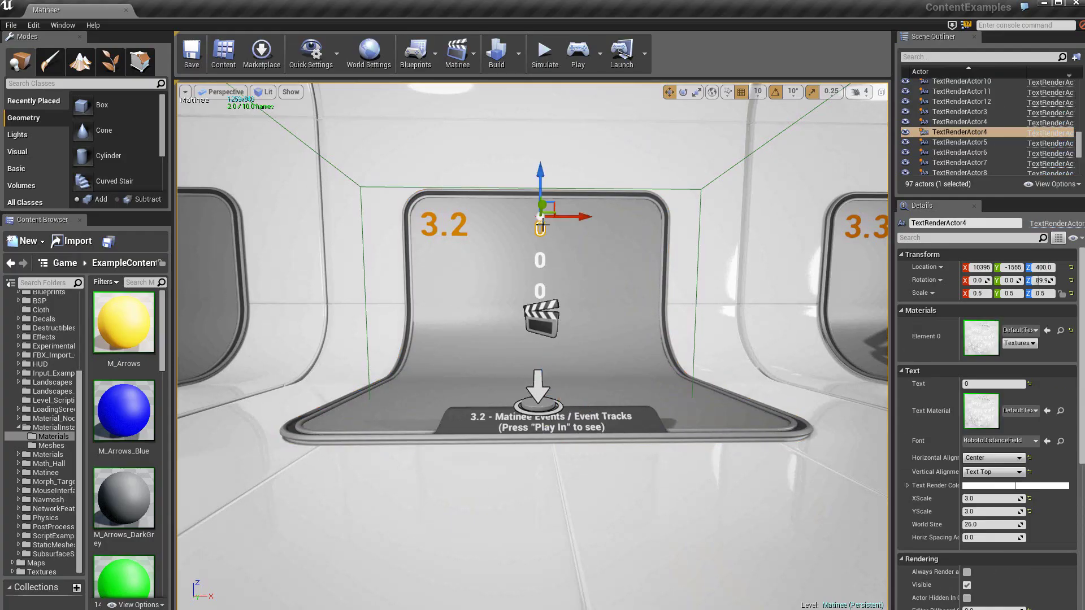
pyautogui.click(540, 259)
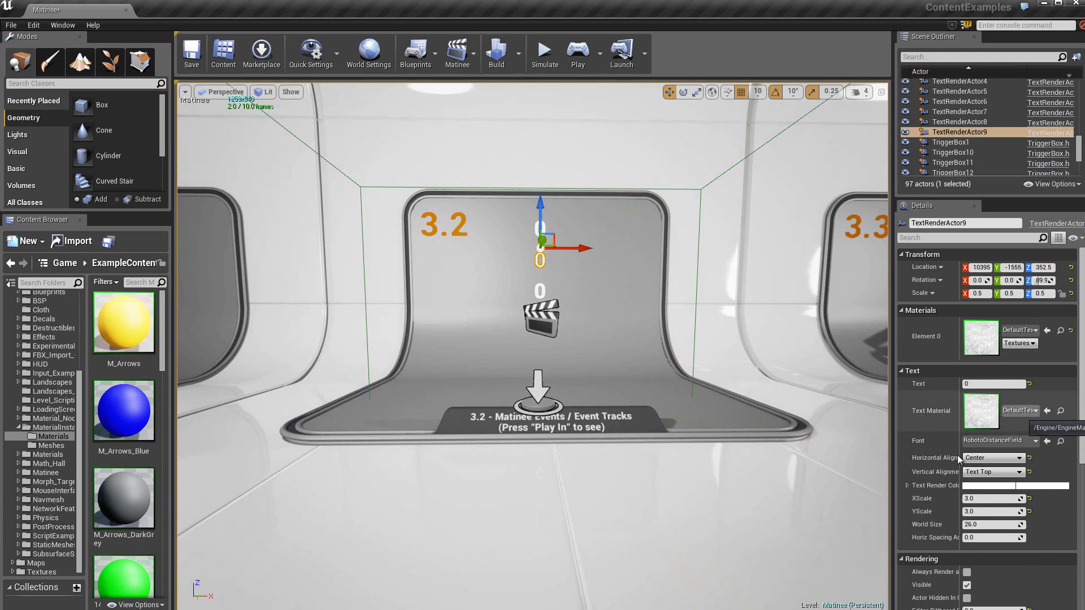
pyautogui.click(529, 563)
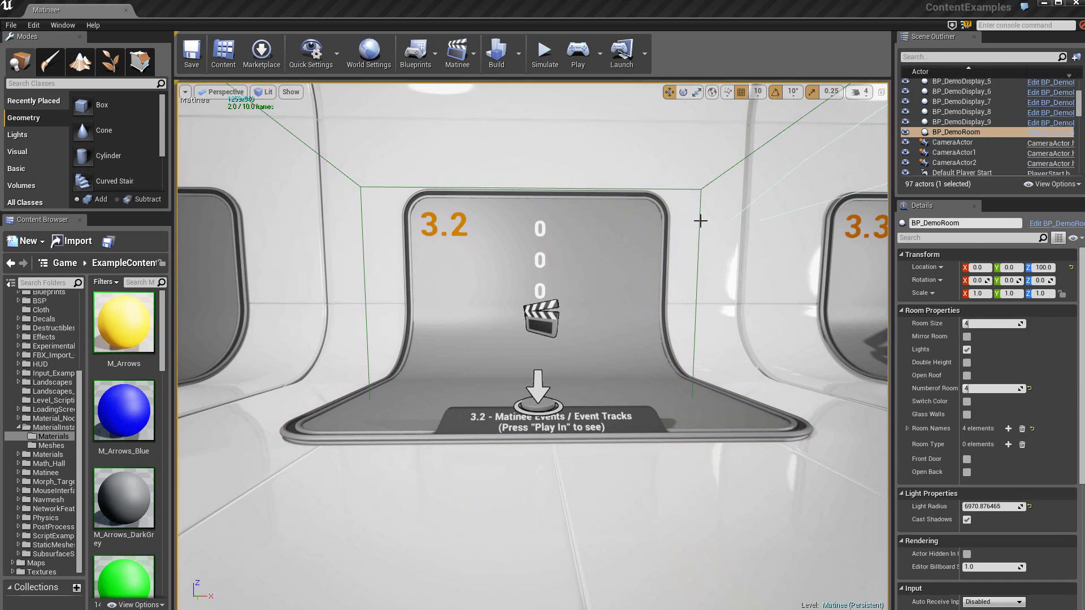
pyautogui.click(700, 220)
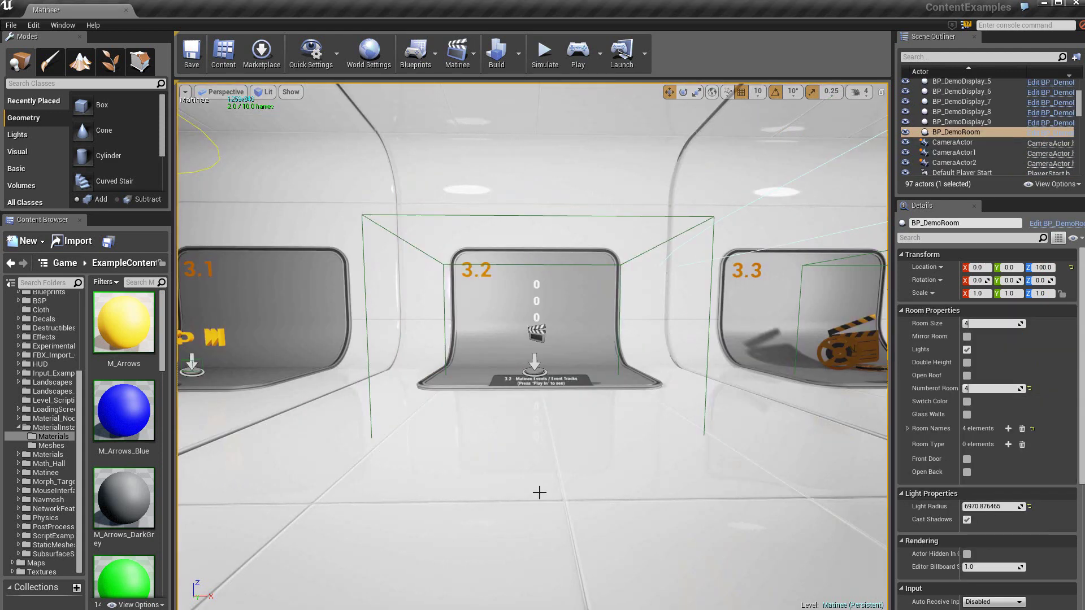
# Step: Play from the floor at the 3.2 display and walk into the trigger to fire the events
pyautogui.rightClick(542, 493)
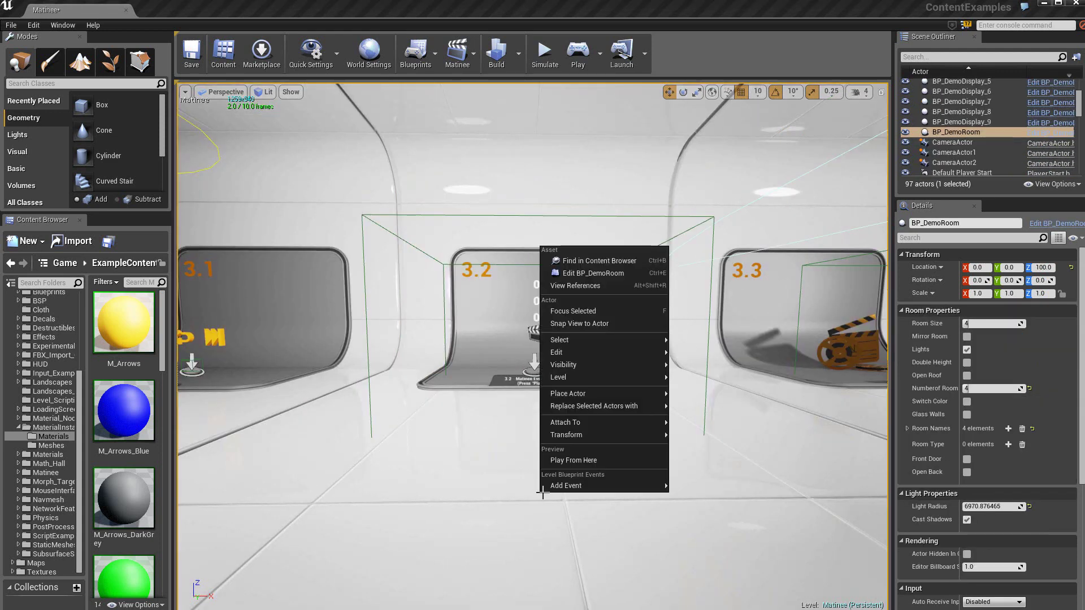
pyautogui.click(589, 463)
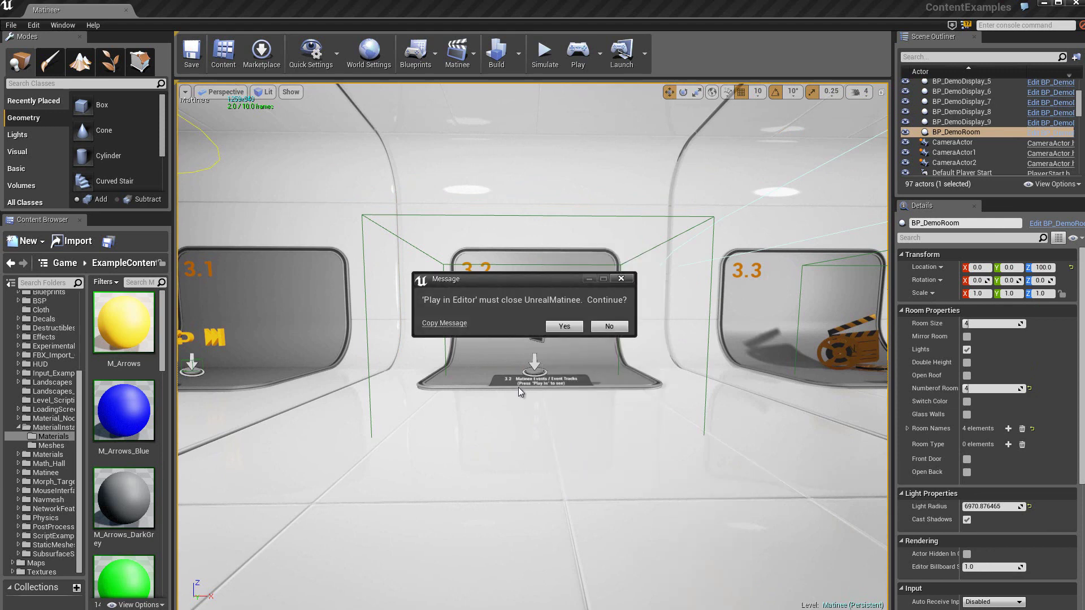
pyautogui.click(577, 327)
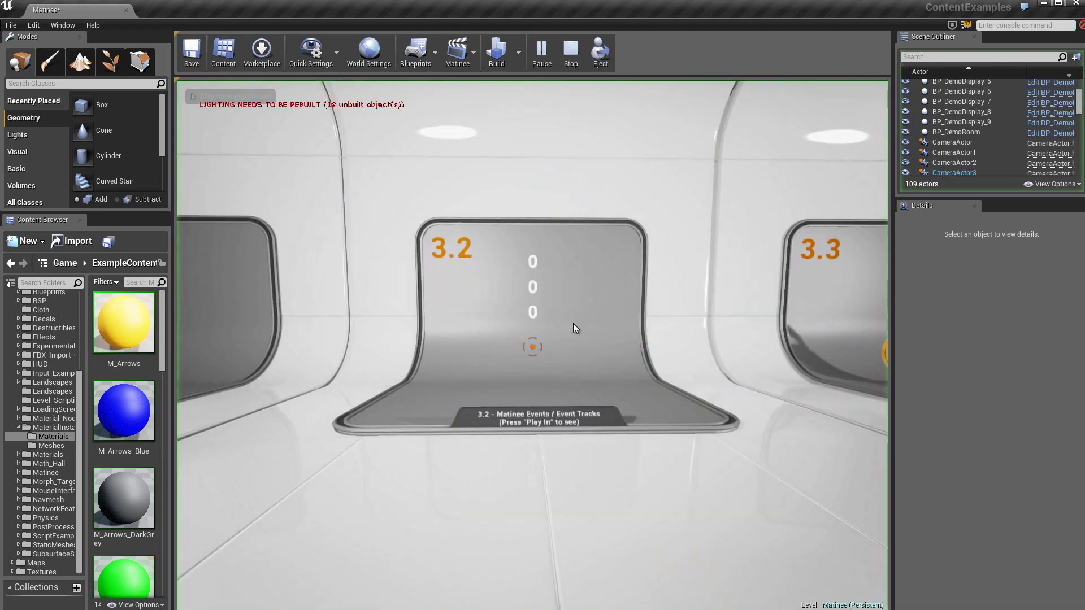
pyautogui.click(552, 511)
pyautogui.press('w')
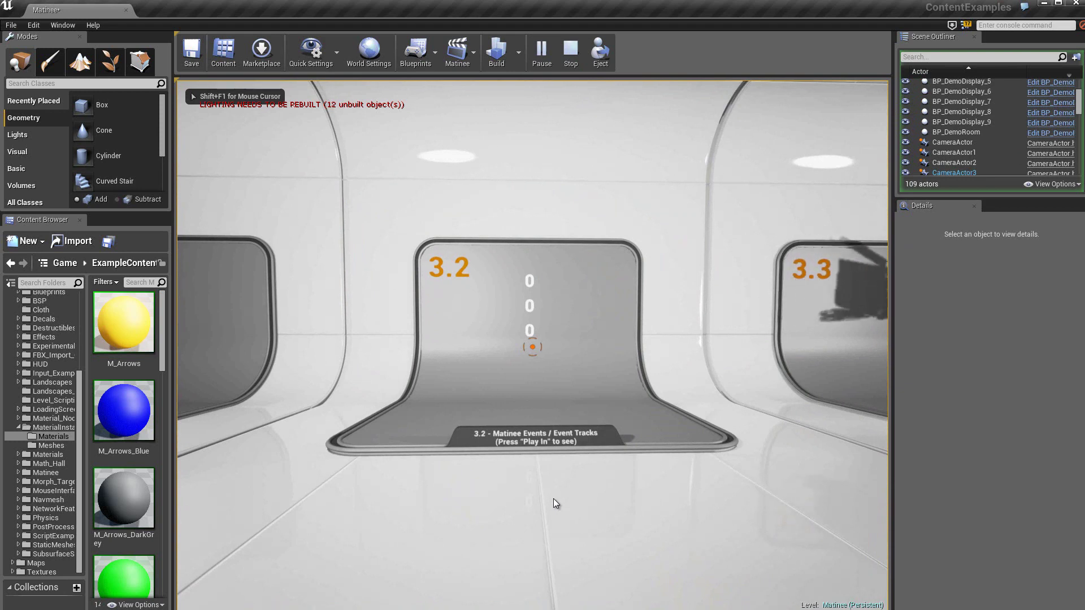
pyautogui.press('w')
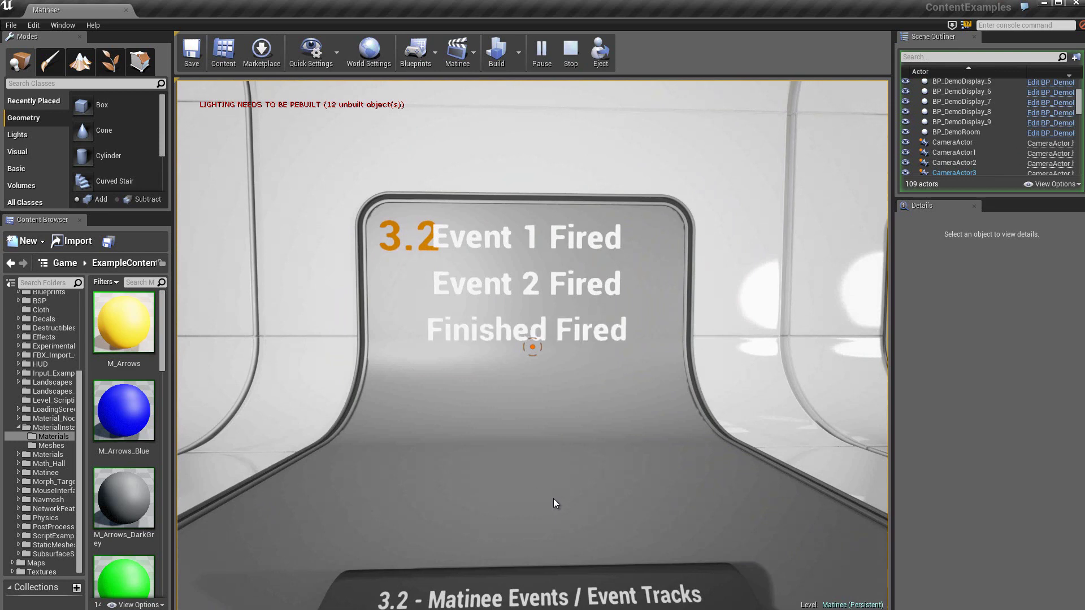
pyautogui.press('Escape')
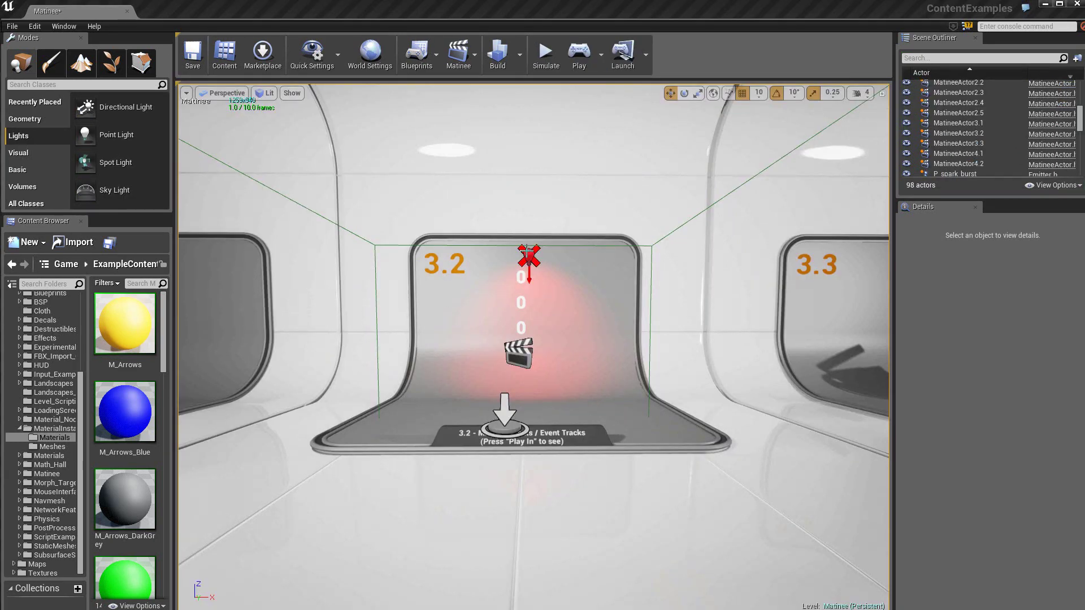
# Step: Select SpotLight1, then select the testEvent key at 2.00 s in the 3.2 Matinee
pyautogui.click(528, 255)
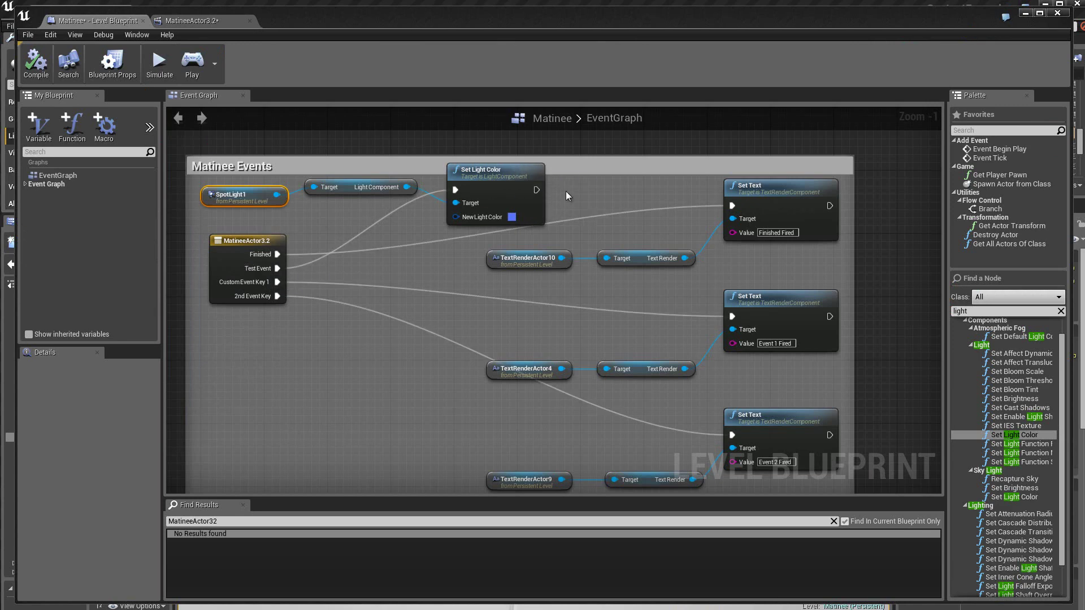
pyautogui.click(181, 21)
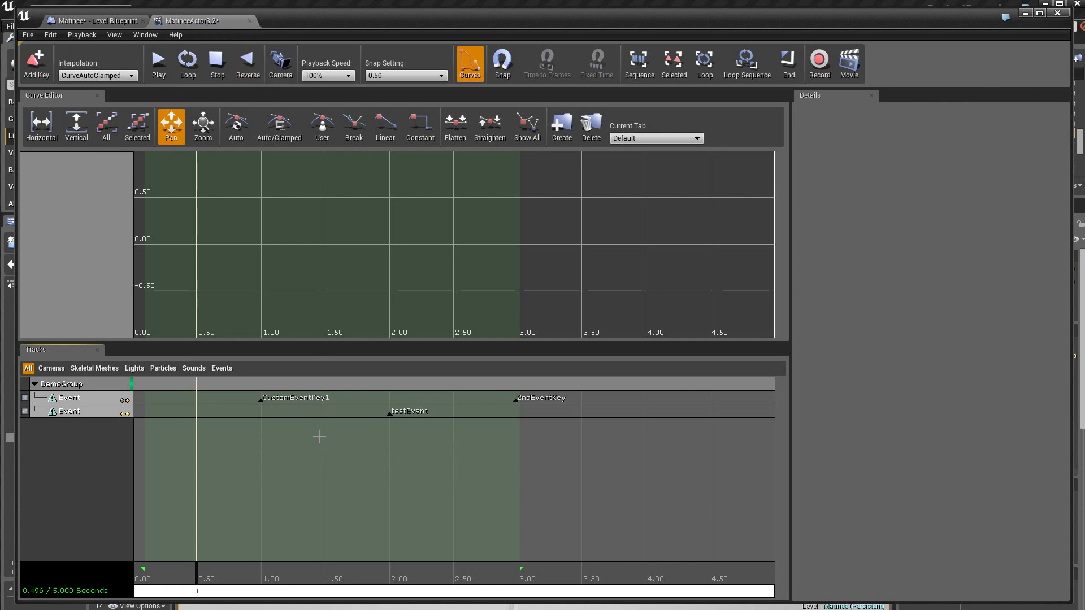
pyautogui.click(389, 414)
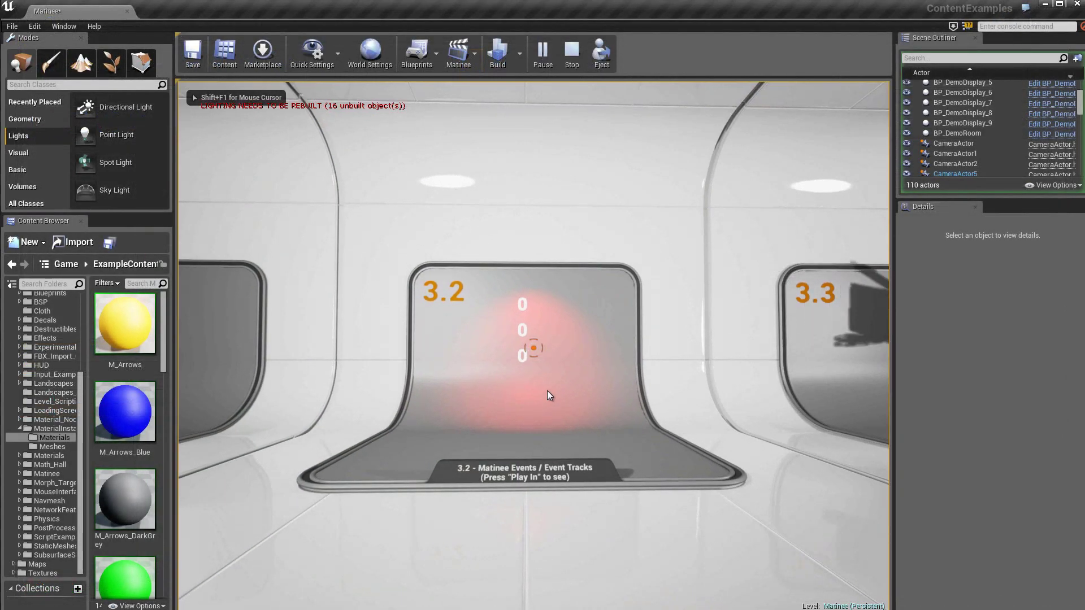
# Step: Zoom the view in and end the Play In Editor session
pyautogui.scroll(3, 547, 391)
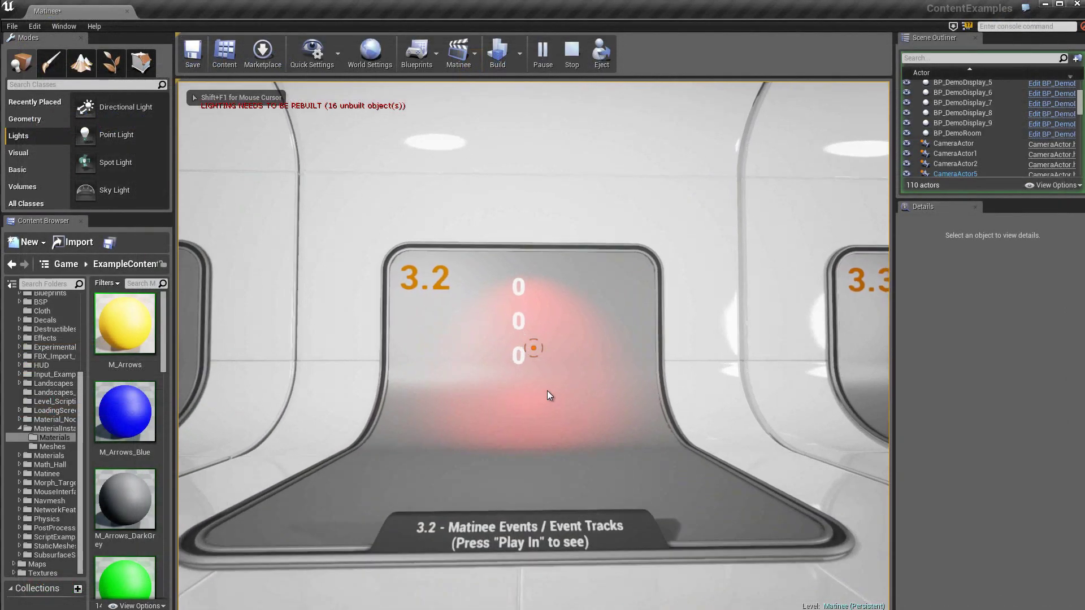
pyautogui.scroll(3, 547, 391)
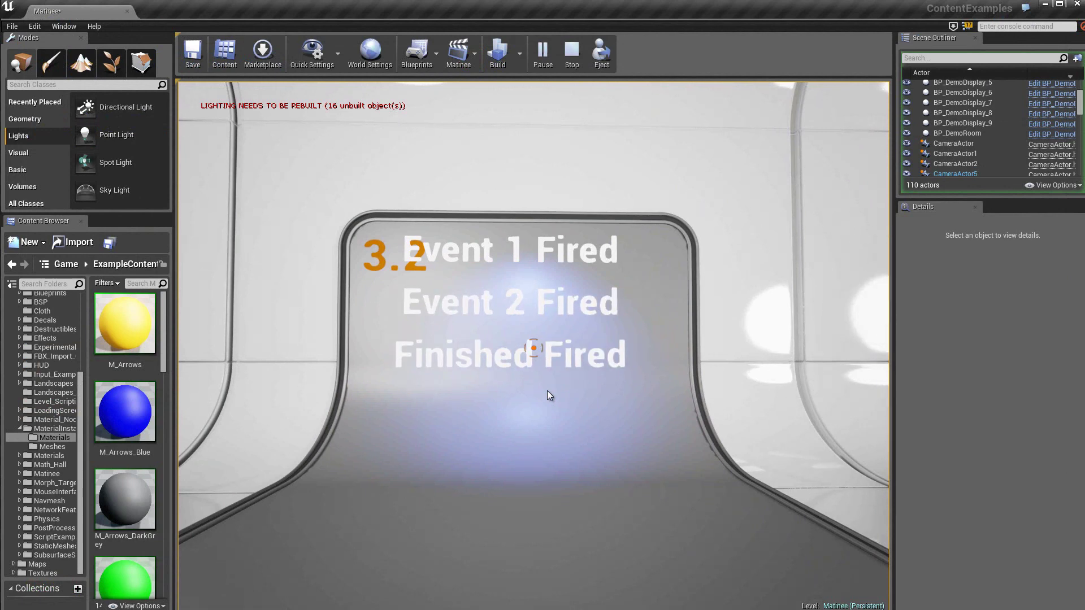
pyautogui.press('Escape')
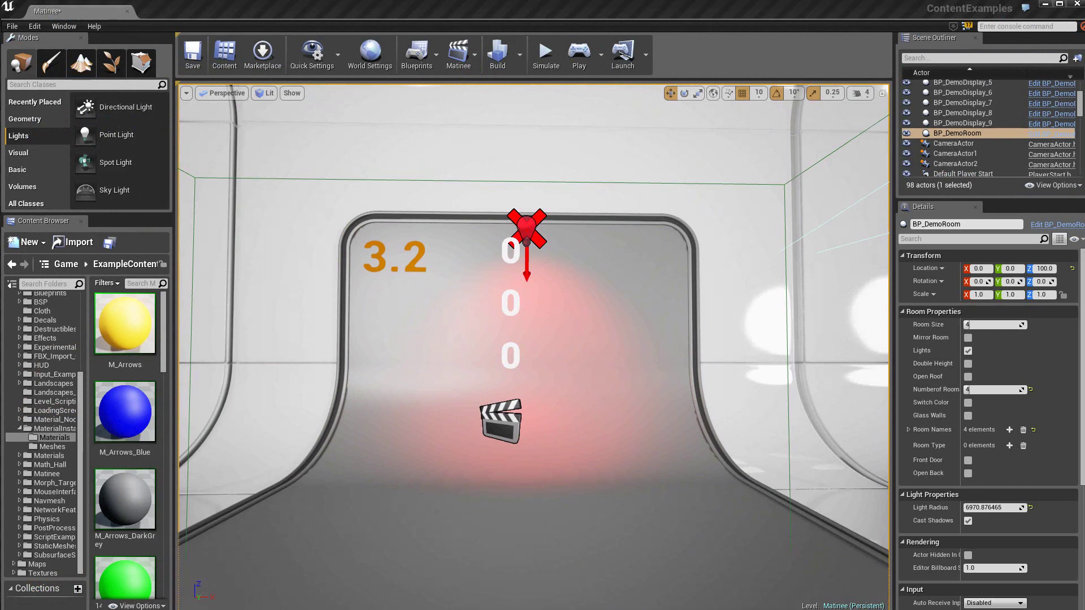
# Step: Frame the demo room and delete the MatineeActor3.2 event node from the level blueprint
pyautogui.press('f')
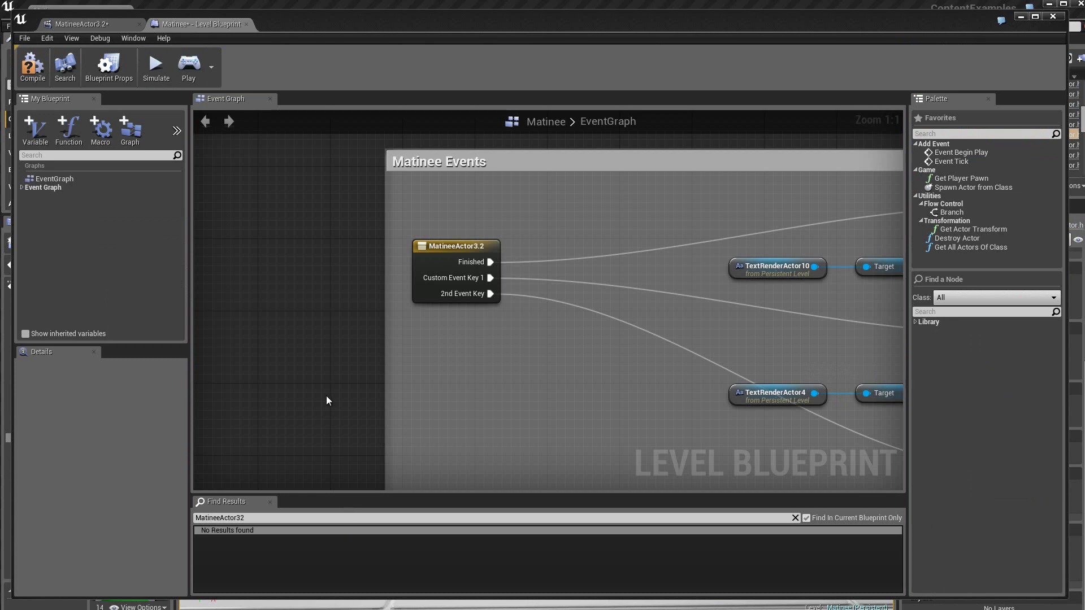
pyautogui.click(458, 250)
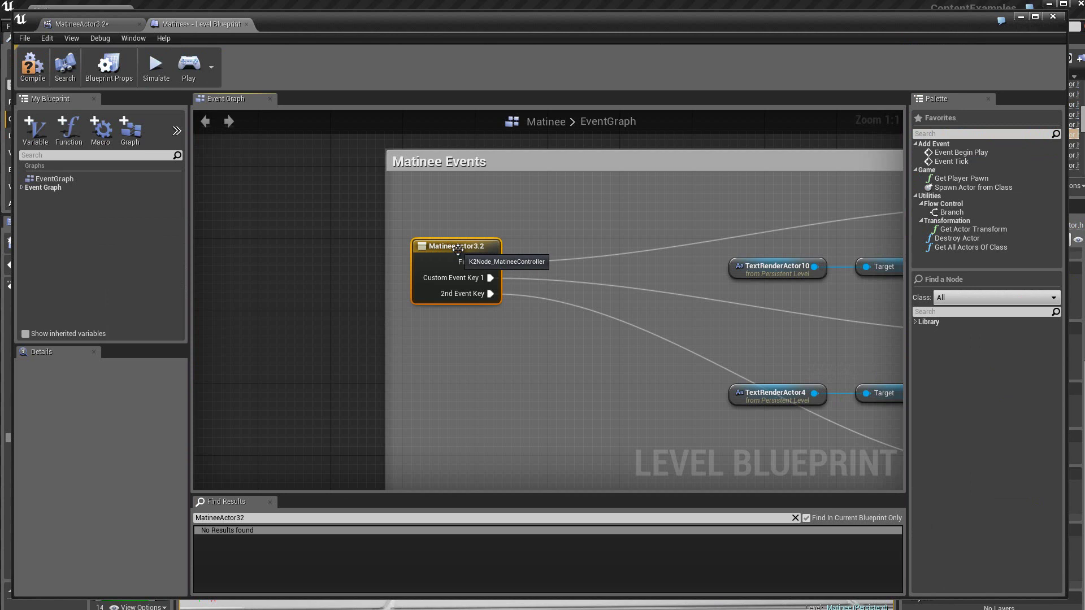
pyautogui.press('Delete')
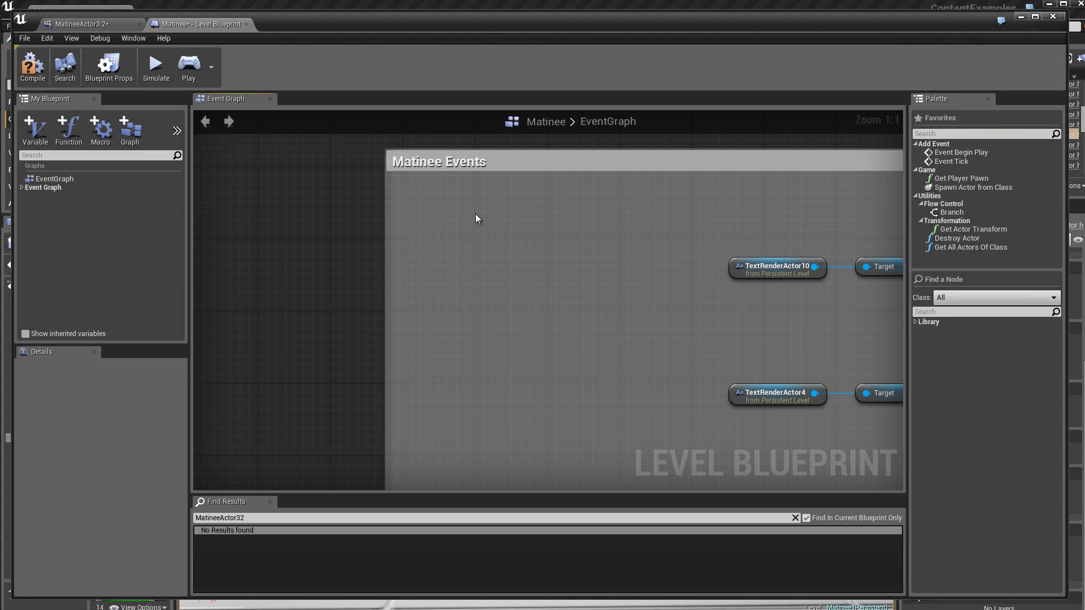
# Step: Add a MatineeController node for MatineeActor3.2 and move it slightly lower in the graph
pyautogui.click(67, 23)
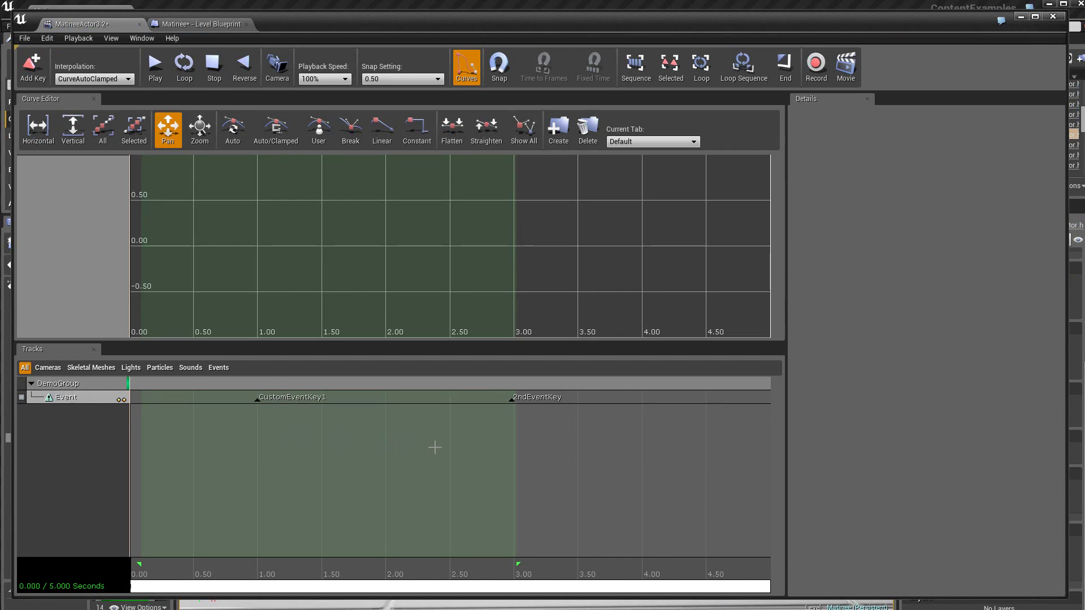
pyautogui.click(222, 26)
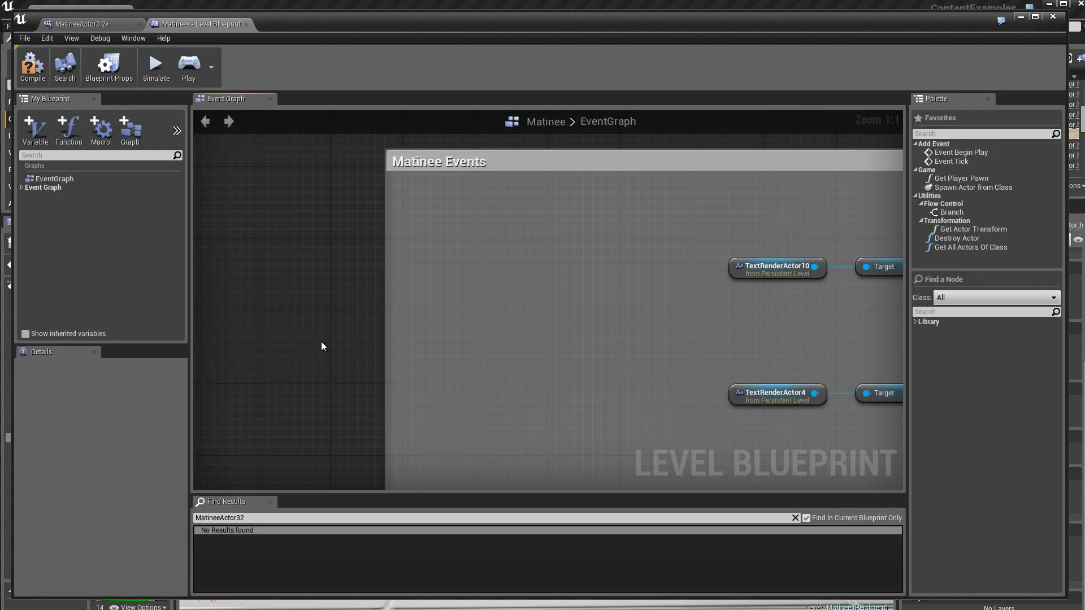
pyautogui.rightClick(479, 231)
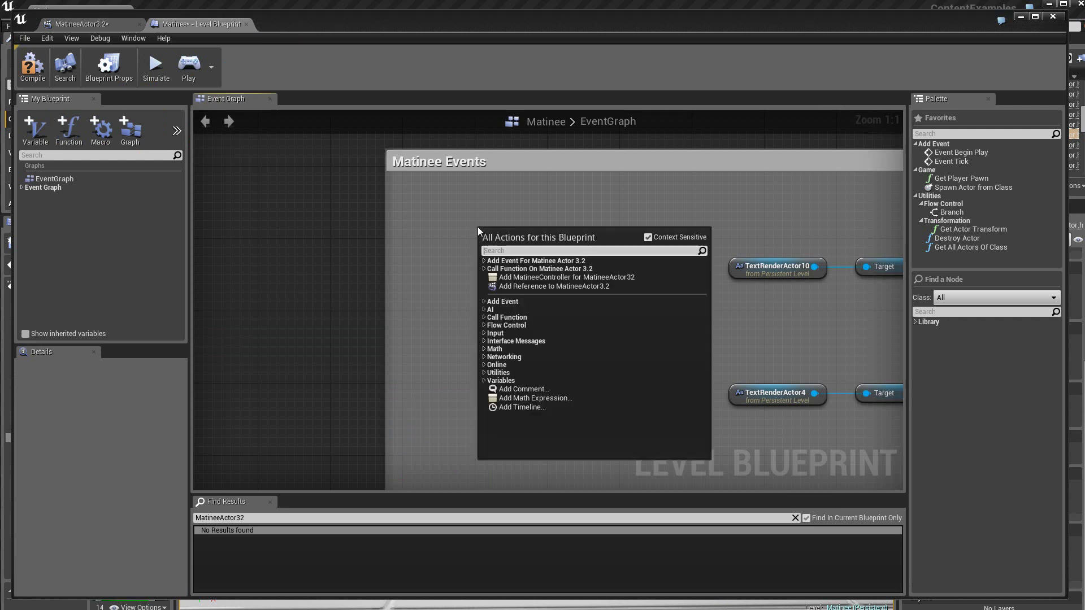
pyautogui.click(593, 283)
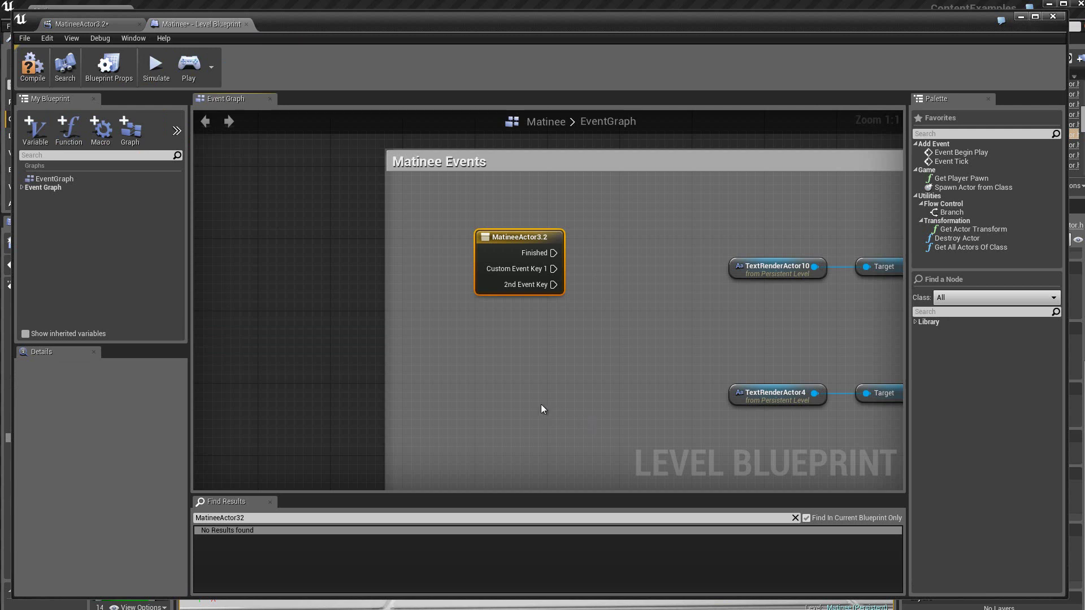
pyautogui.moveTo(511, 237); pyautogui.dragTo(514, 291)
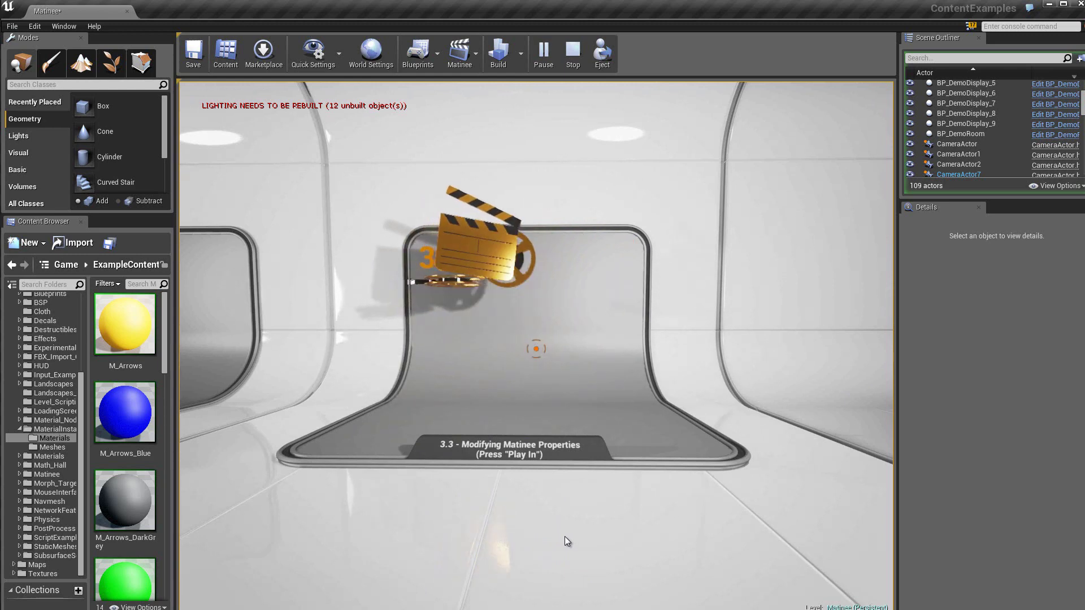
# Step: Walk toward display 3.3, stop playing, and bring up the Level Blueprint's play-rate graph
pyautogui.click(564, 537)
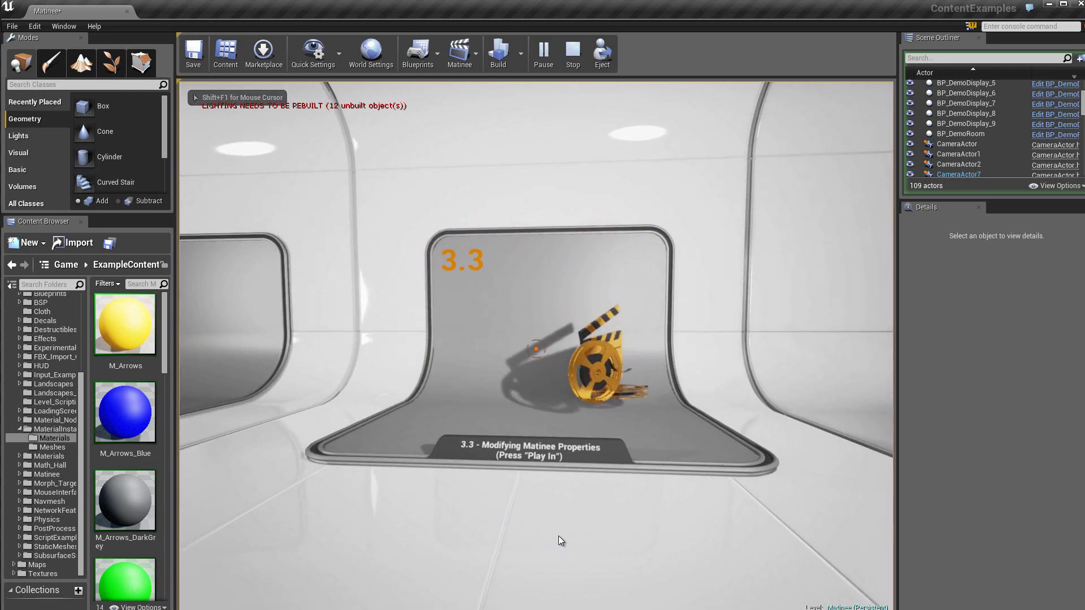
pyautogui.press('w')
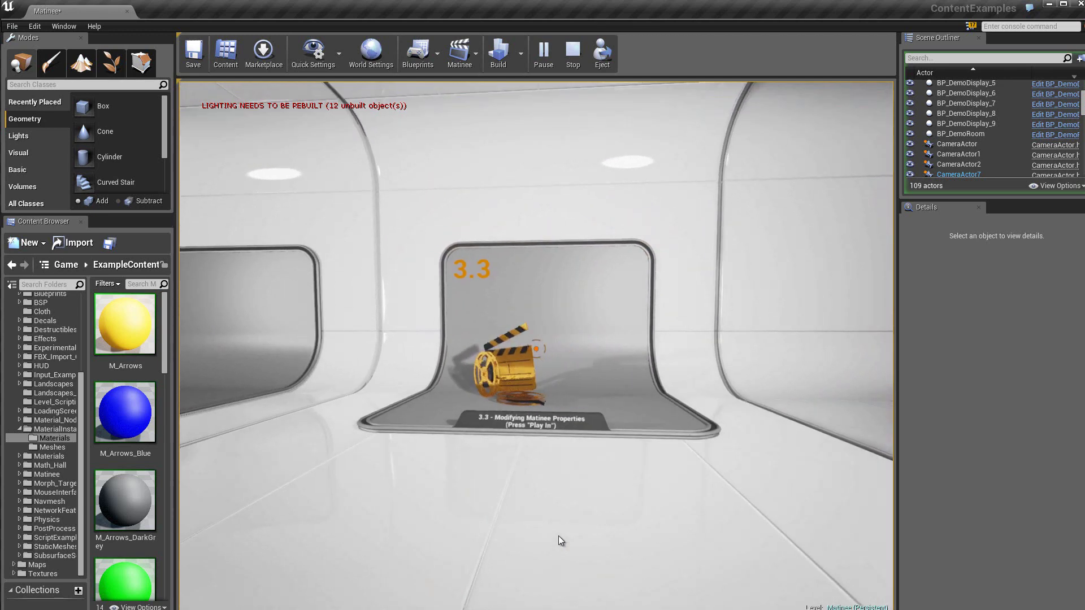
pyautogui.press('Escape')
pyautogui.hotkey('alt', 'Tab')
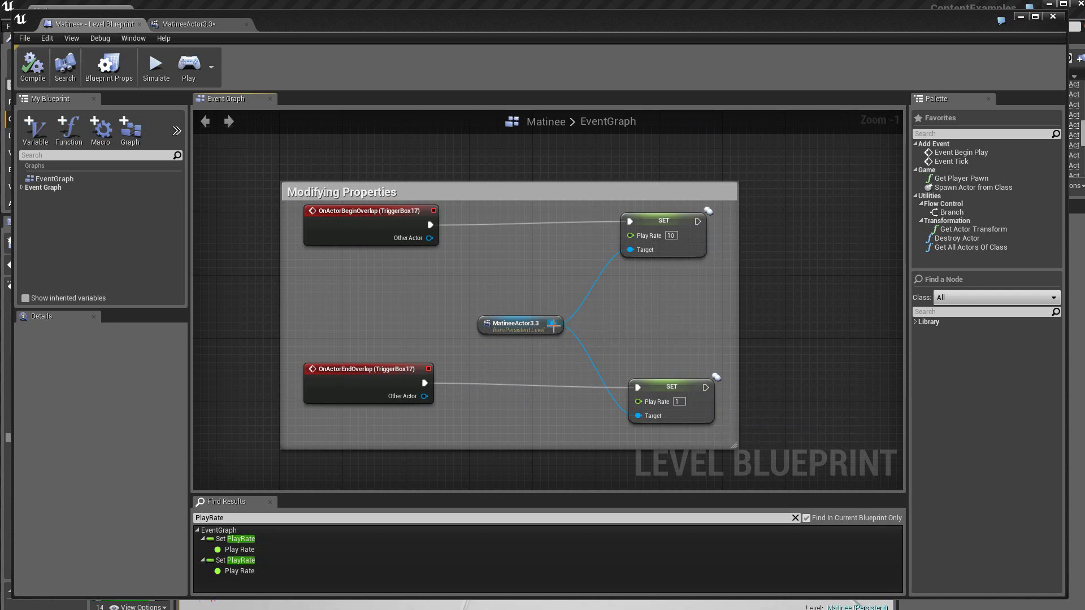
# Step: Add a Set Play Rate node wired to MatineeActor3.3 and move it below the others
pyautogui.moveTo(554, 324); pyautogui.dragTo(744, 263)
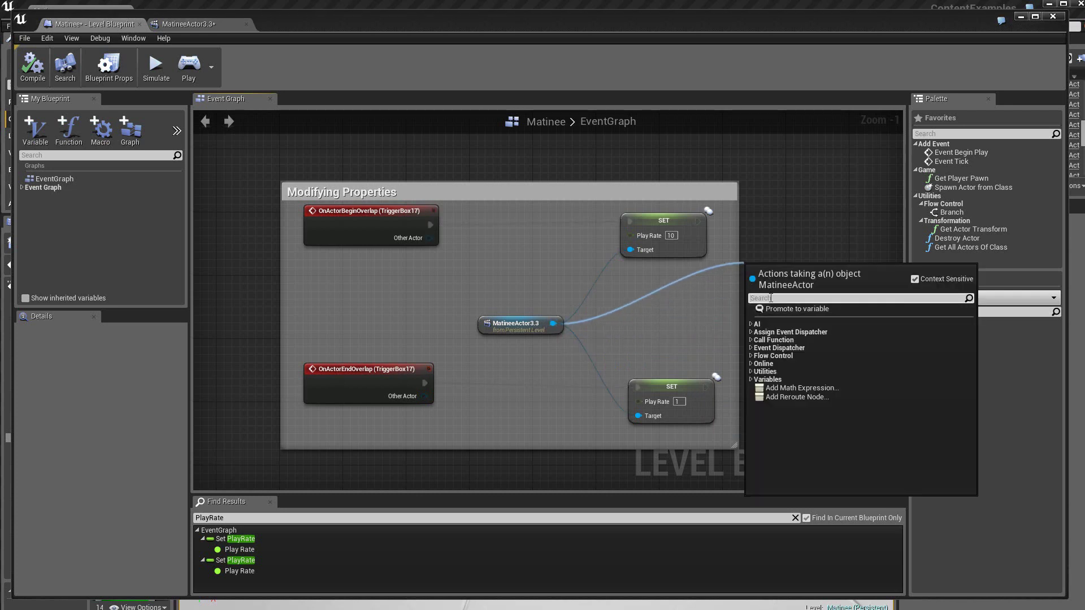
pyautogui.write('se')
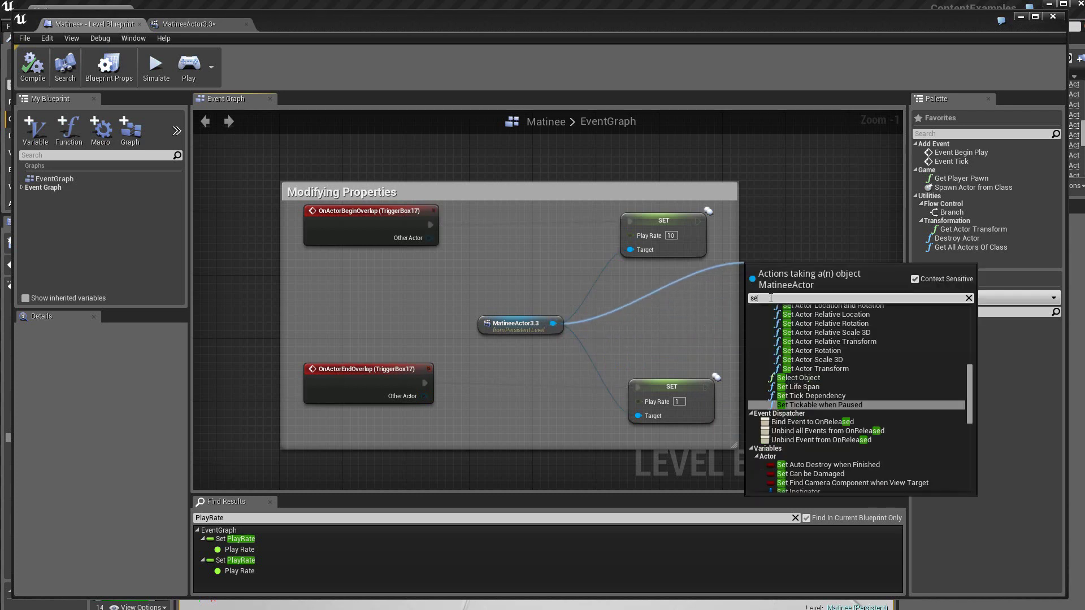
pyautogui.write('t pl')
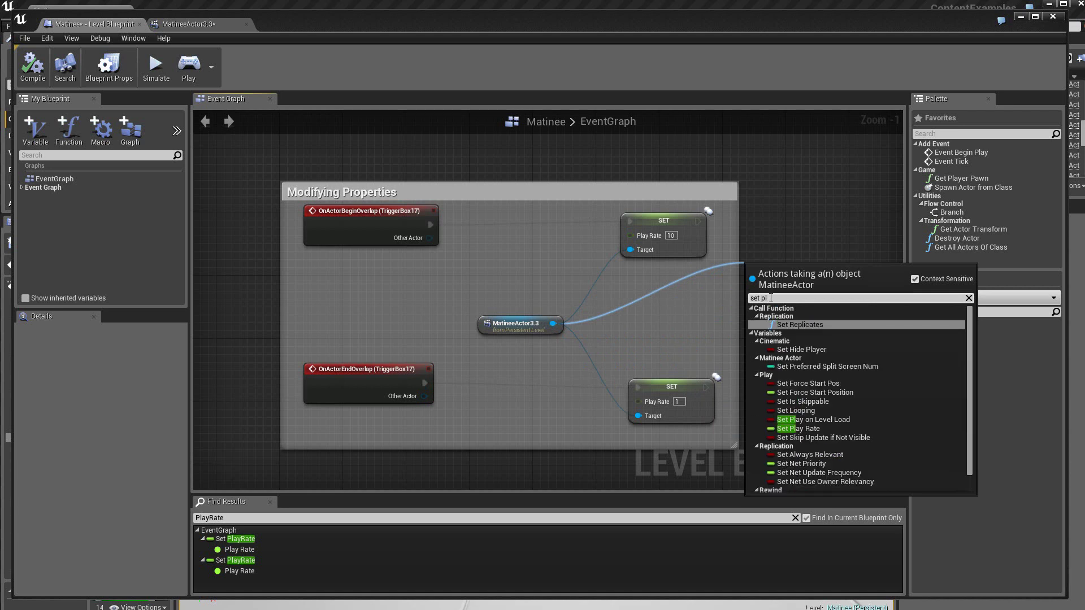
pyautogui.write('ay')
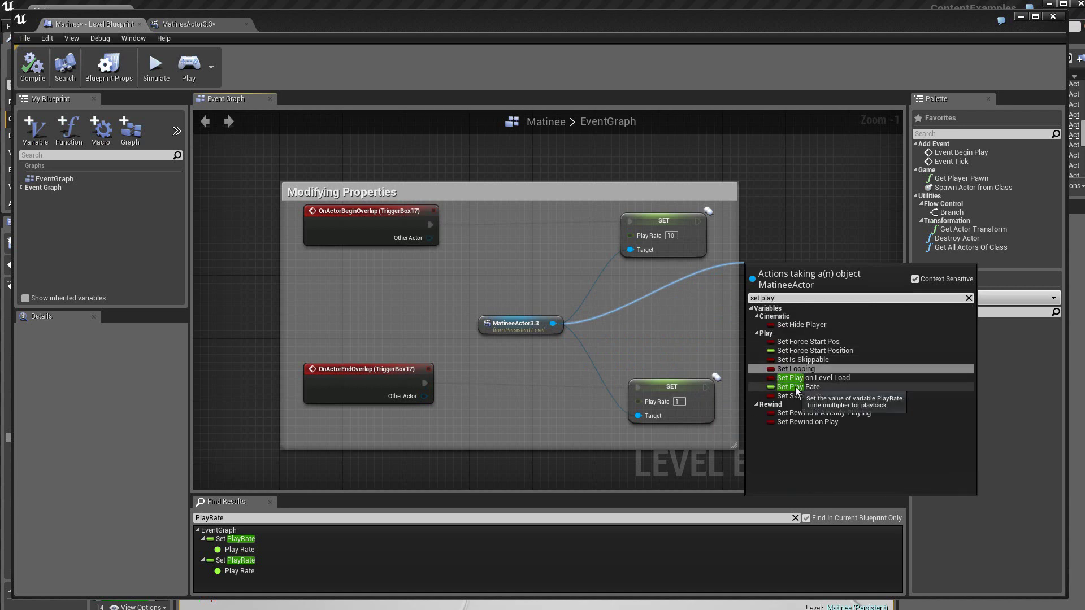
pyautogui.click(797, 388)
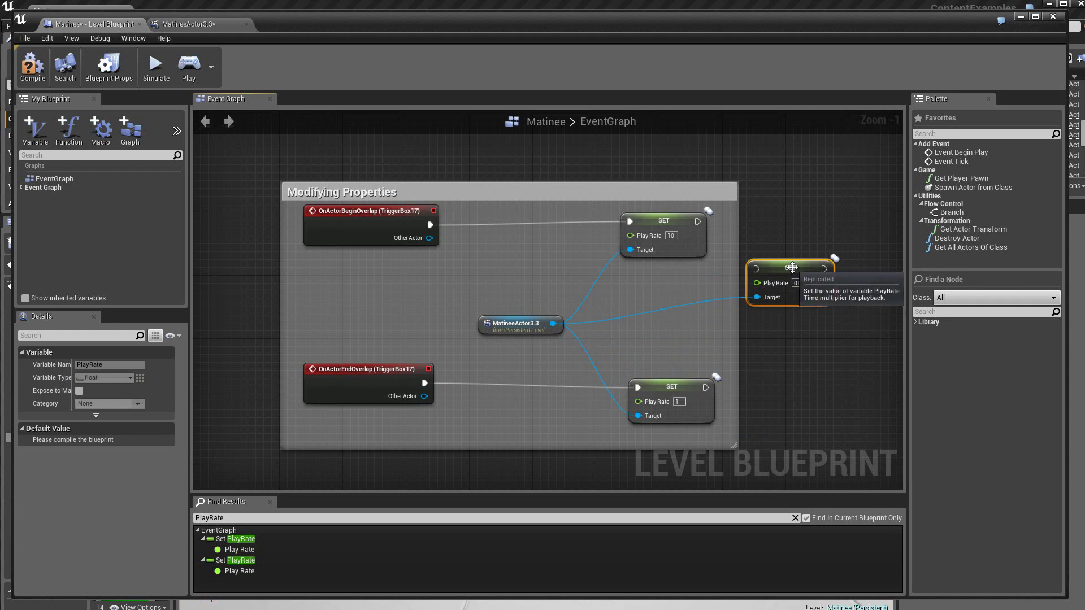
pyautogui.moveTo(790, 267); pyautogui.dragTo(789, 307)
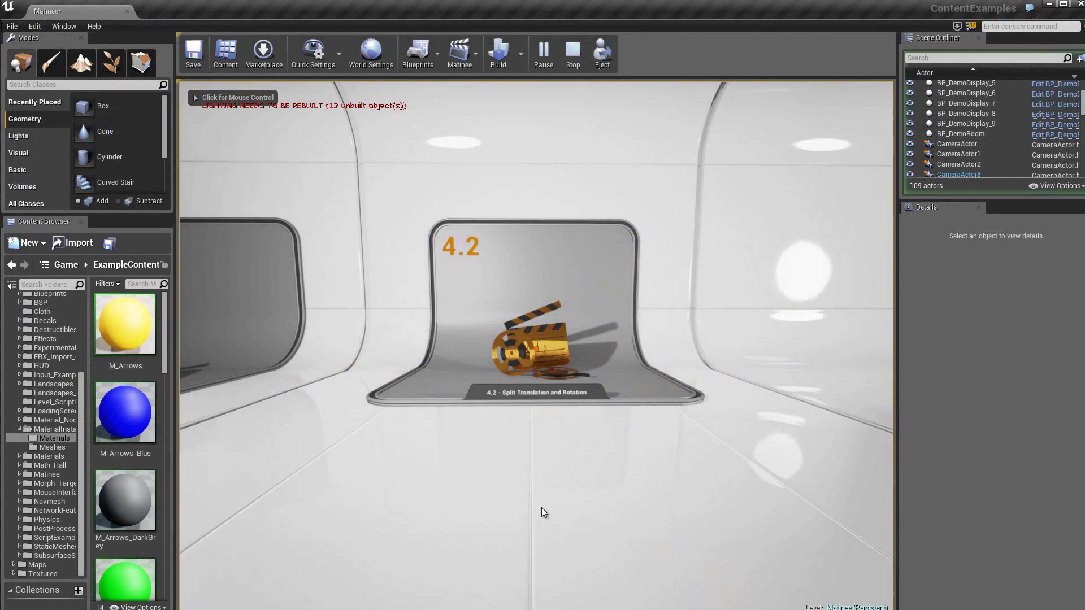
# Step: In the play session, walk forward toward the 4.2 display to watch its animation
pyautogui.click(563, 539)
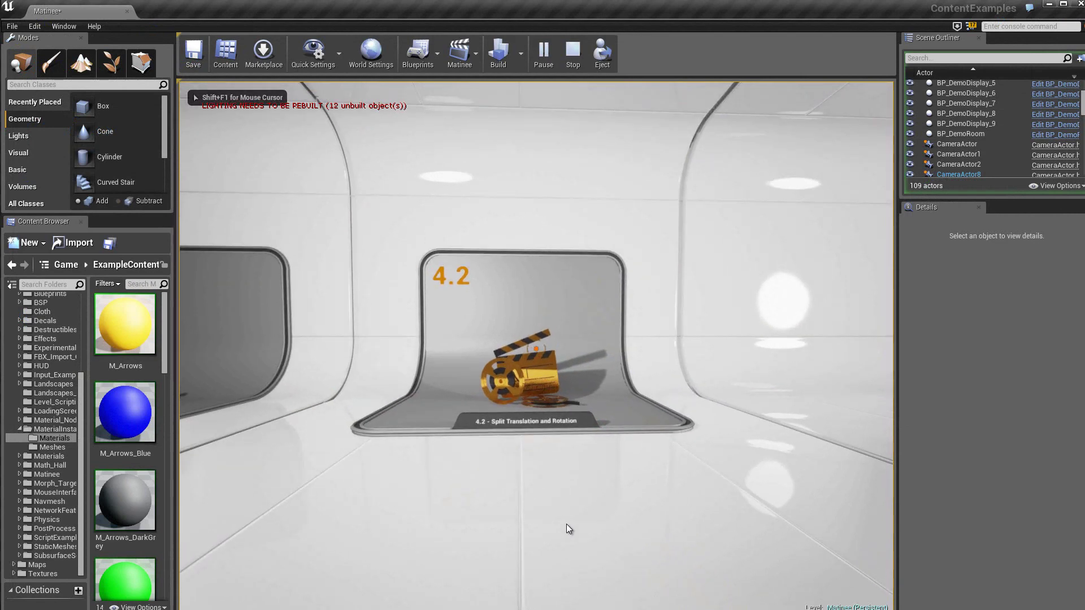
pyautogui.press('w')
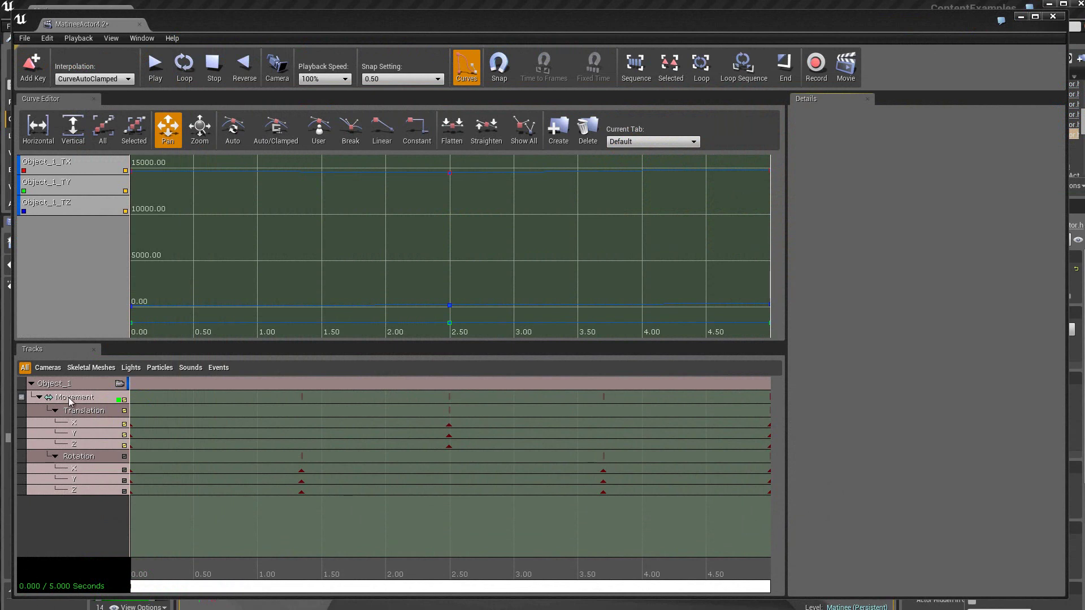
# Step: Inspect the existing Movement track's Translation and Rotation sub-tracks, then clear the selection
pyautogui.click(92, 413)
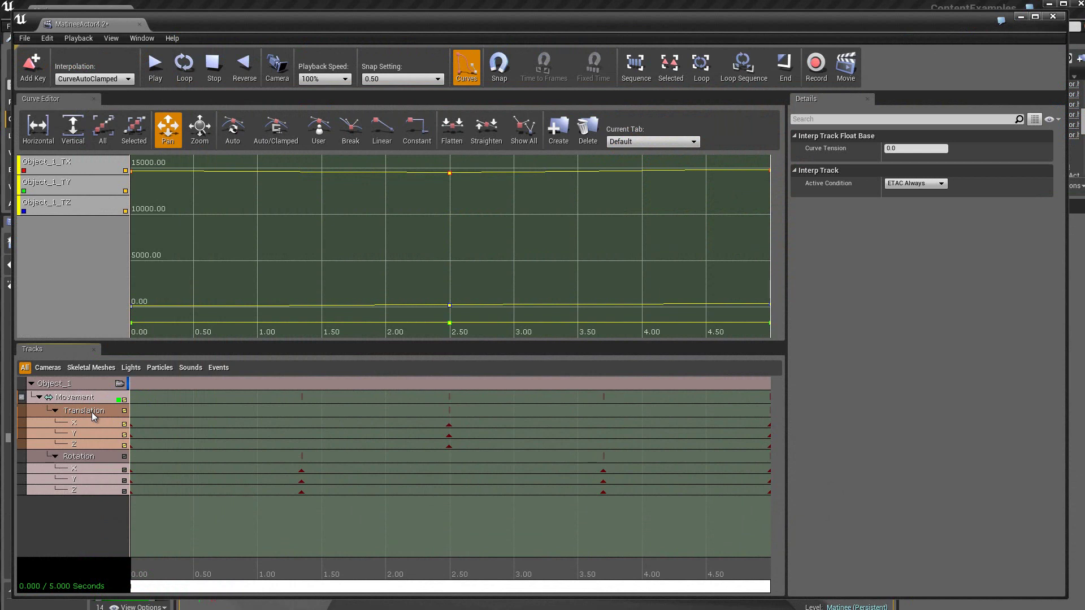
pyautogui.click(96, 459)
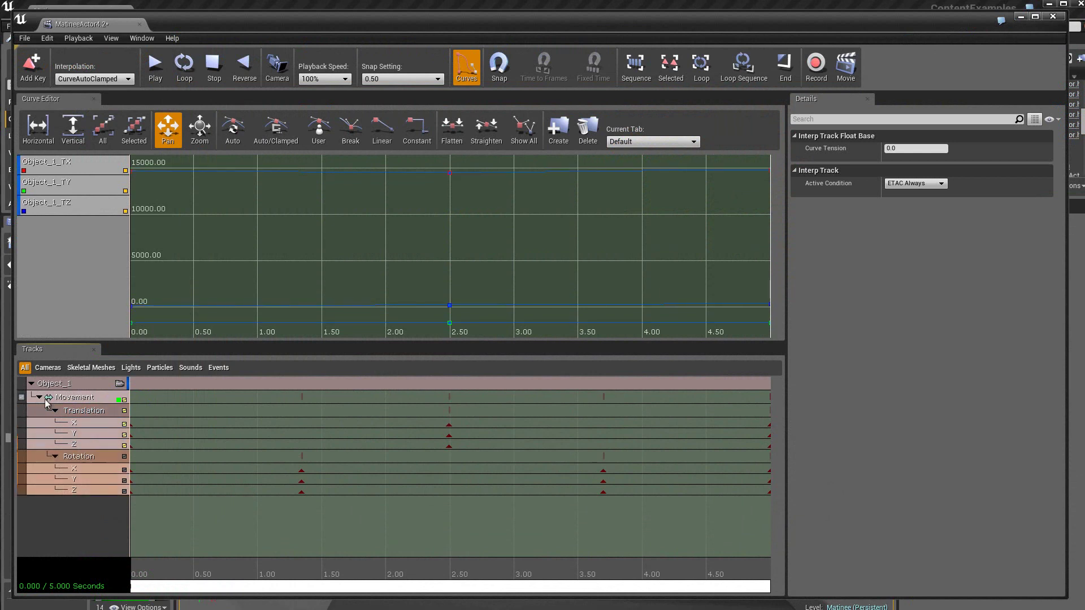
pyautogui.click(83, 509)
# Step: Add an empty group with the default name New_Group
pyautogui.rightClick(87, 512)
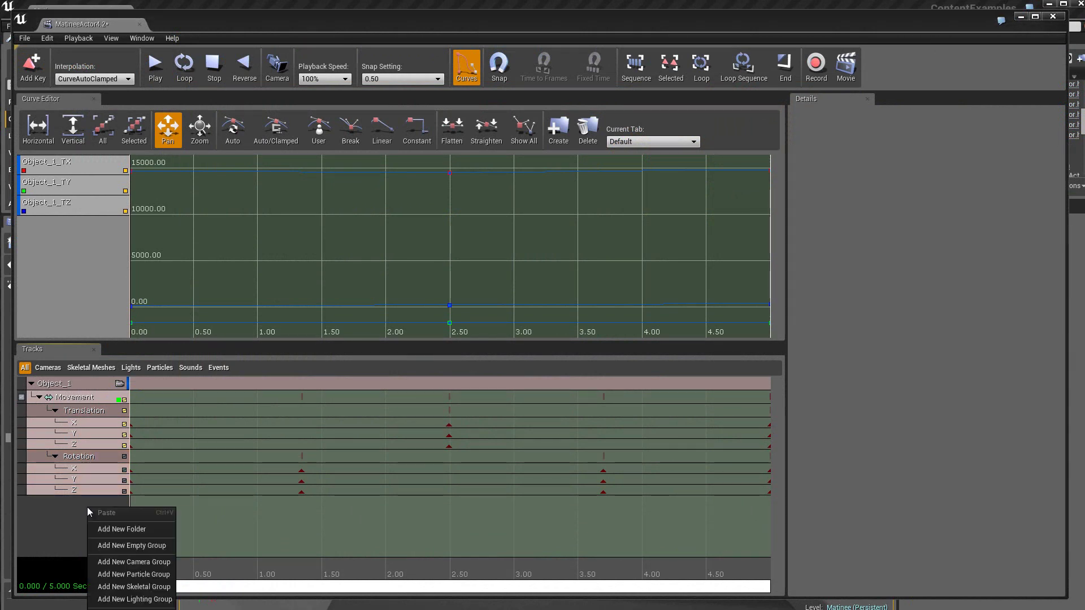
pyautogui.click(144, 546)
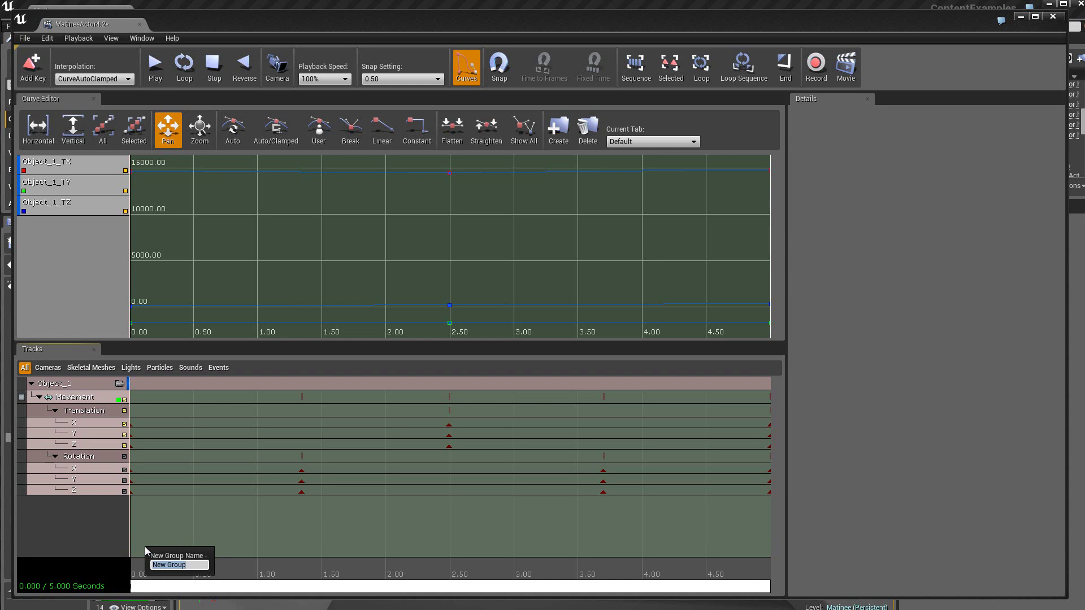
pyautogui.press('Return')
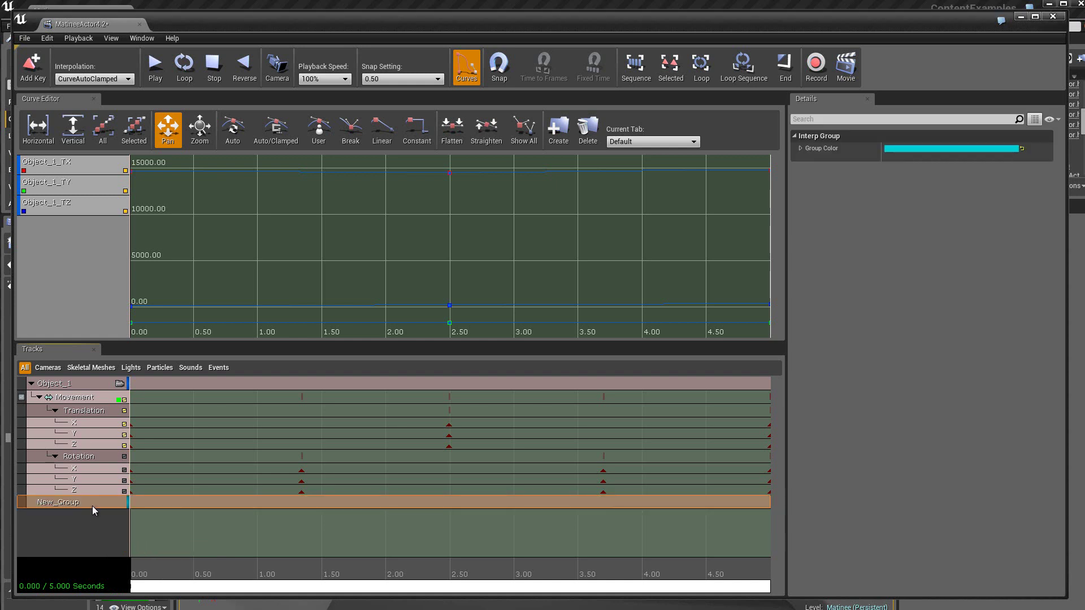
# Step: Add a Movement track to New_Group and split its translation and rotation
pyautogui.rightClick(94, 510)
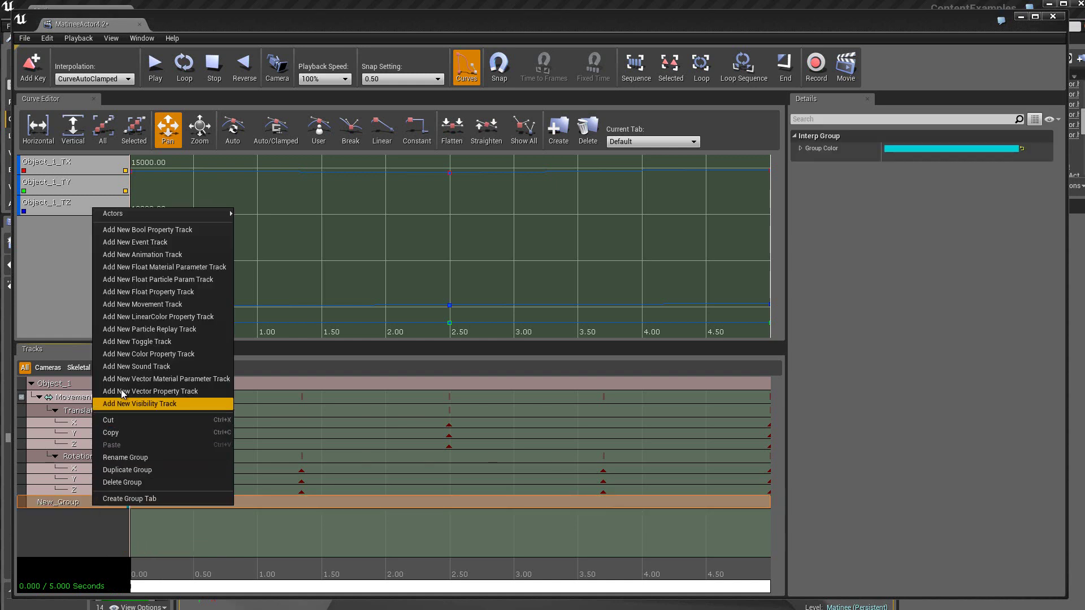
pyautogui.click(136, 306)
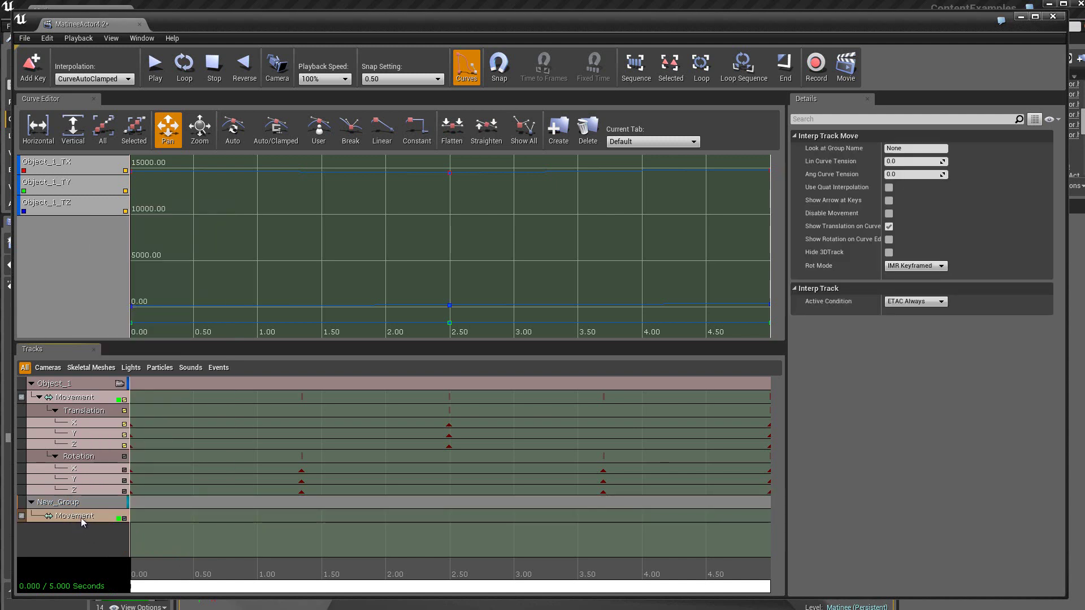
pyautogui.rightClick(81, 518)
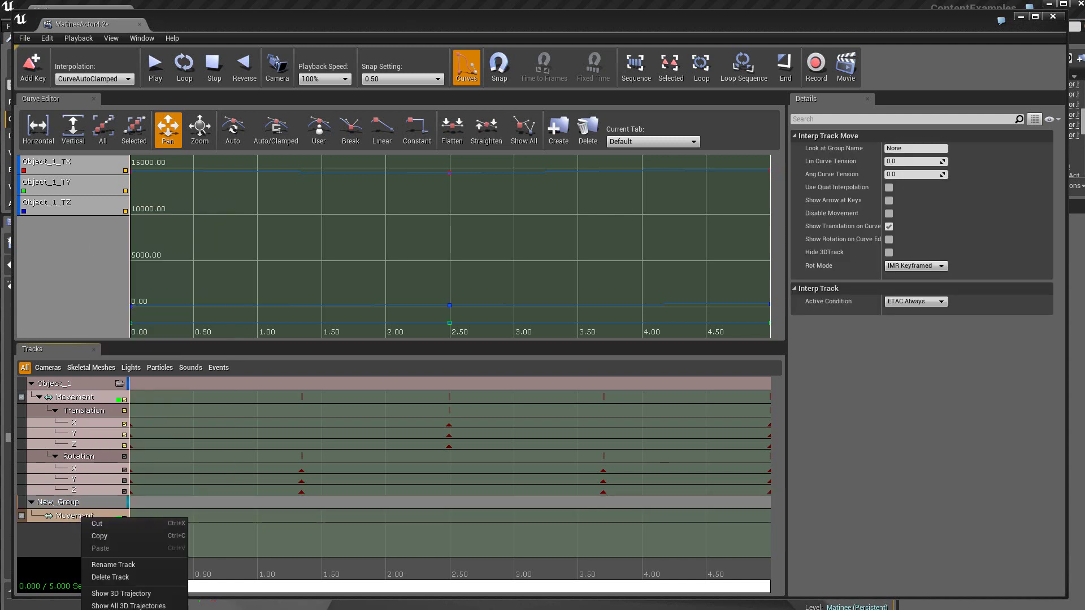
pyautogui.click(39, 516)
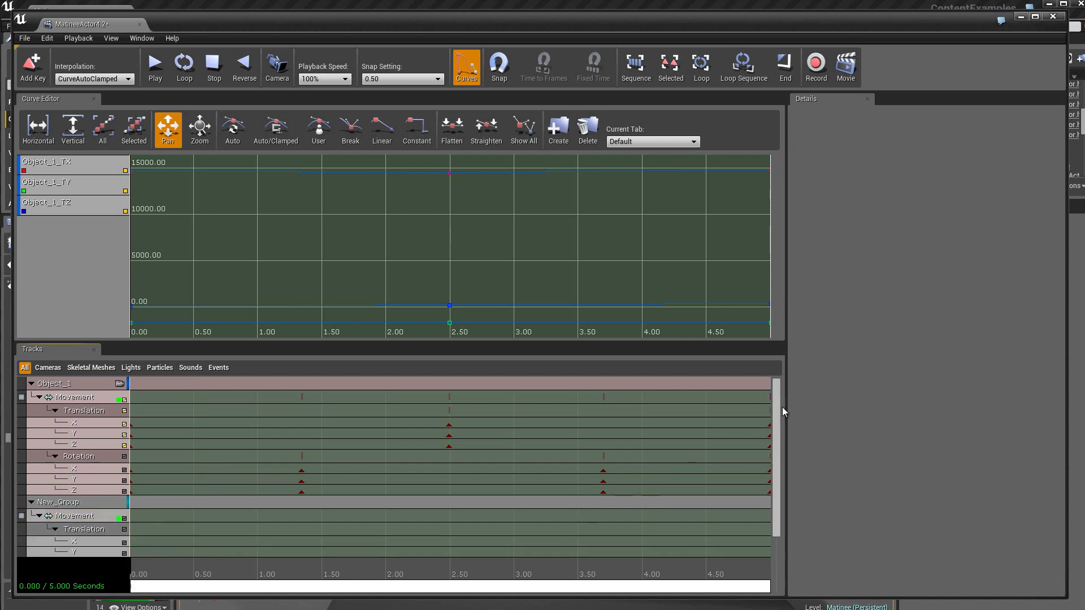
pyautogui.moveTo(777, 417); pyautogui.dragTo(779, 480)
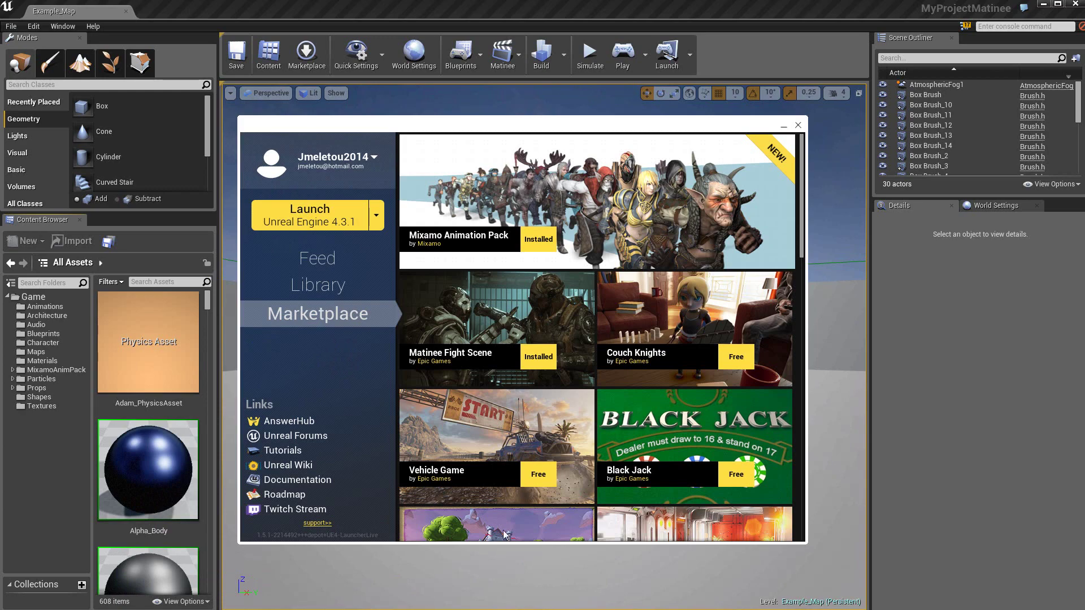
# Step: Add the Mixamo Animation Pack from the Library vault to the project
pyautogui.moveTo(800, 161); pyautogui.dragTo(779, 455)
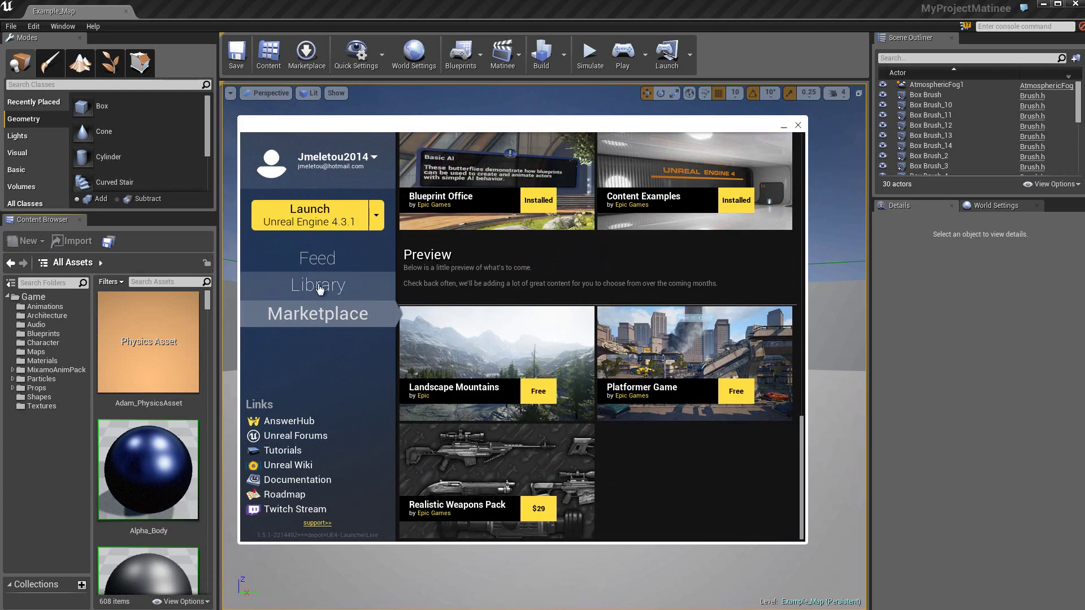
pyautogui.click(319, 286)
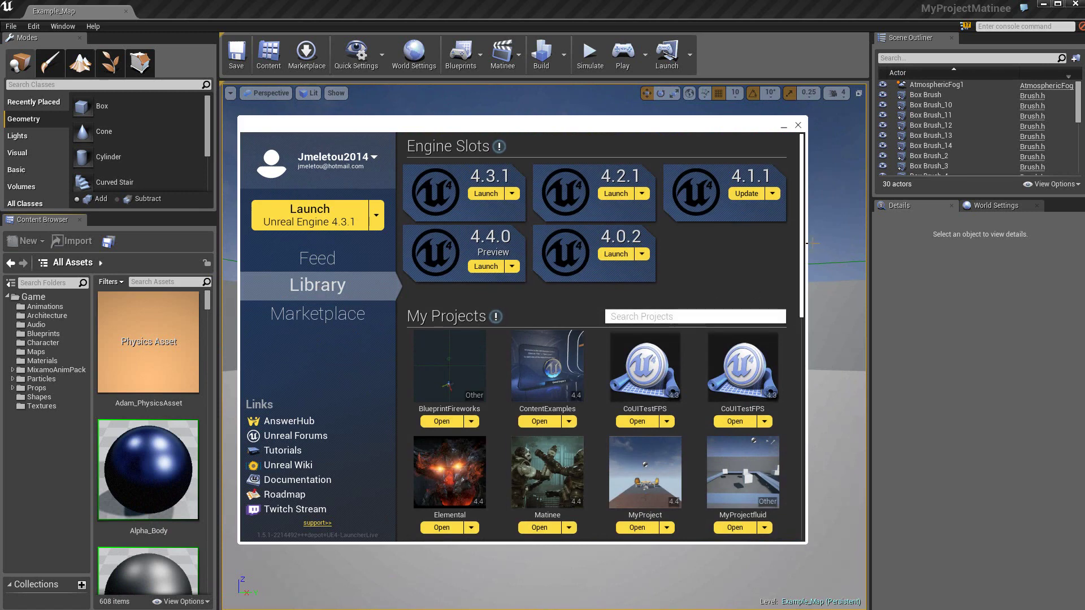
pyautogui.moveTo(801, 267); pyautogui.dragTo(782, 508)
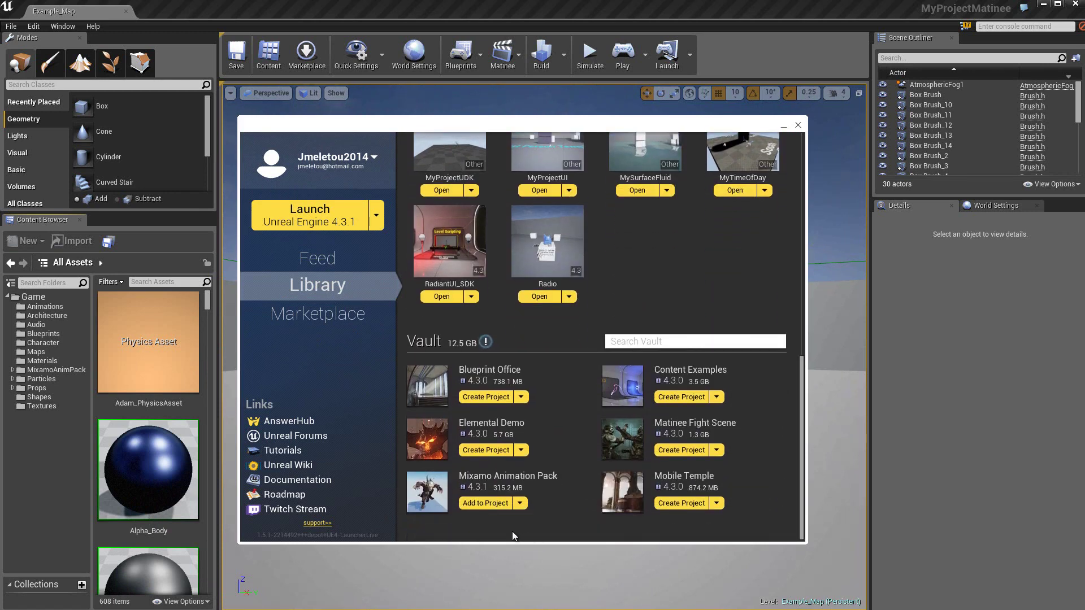
pyautogui.click(493, 509)
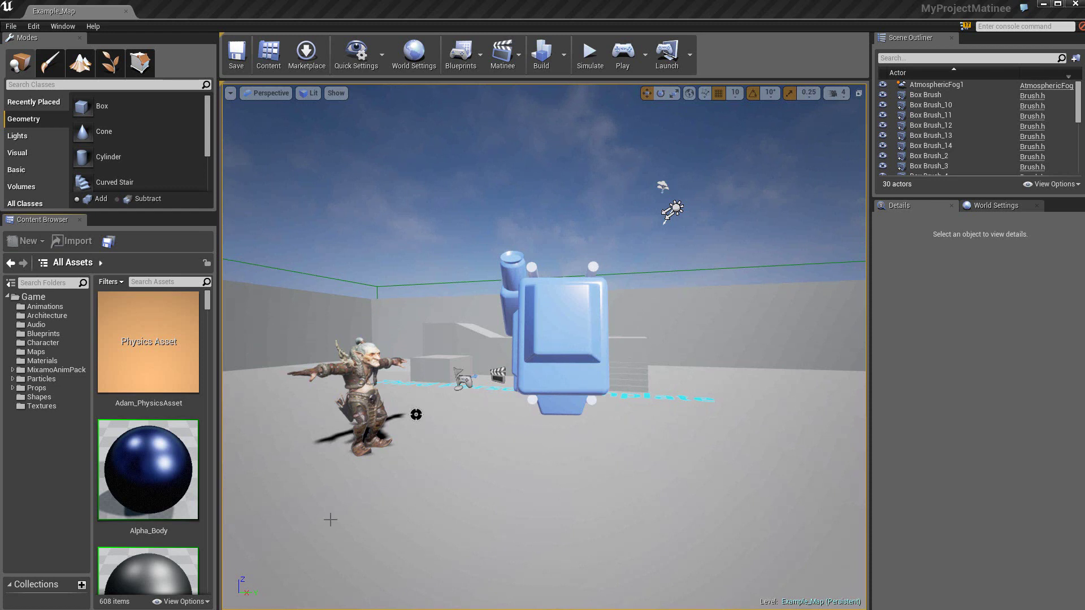
# Step: Open the MyGame blueprint and set its Default Pawn Class to Mixamo_Kachujin
pyautogui.click(53, 337)
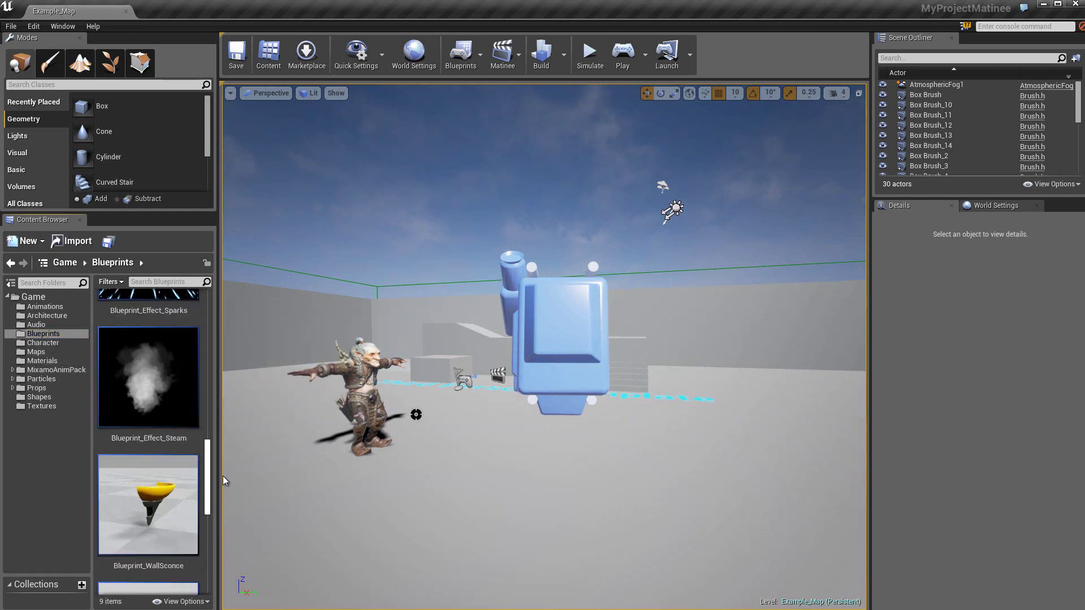
pyautogui.moveTo(208, 324); pyautogui.dragTo(222, 555)
pyautogui.doubleClick(159, 520)
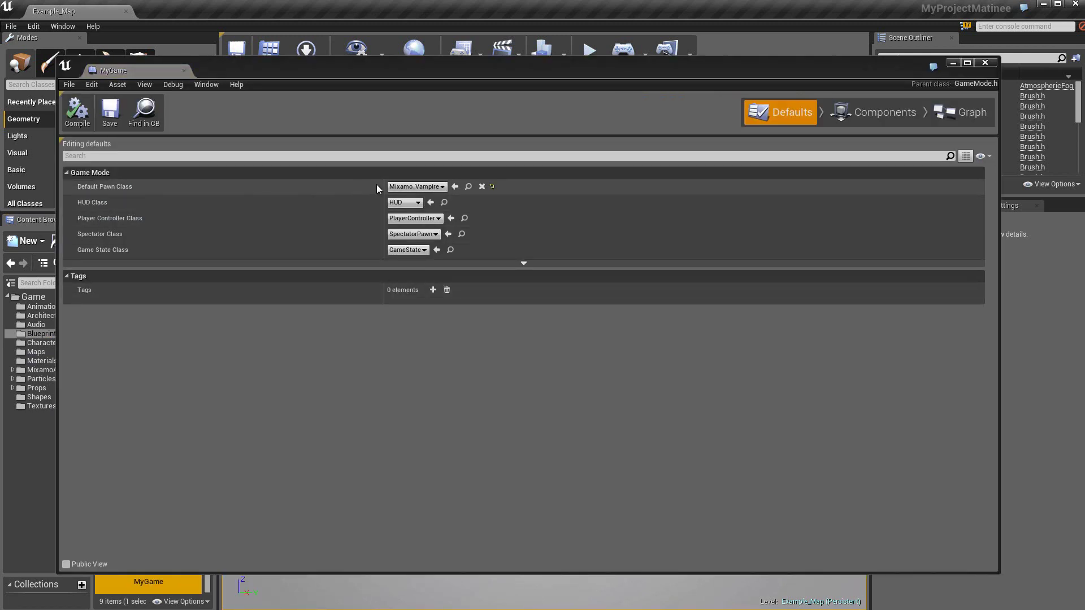
pyautogui.click(442, 187)
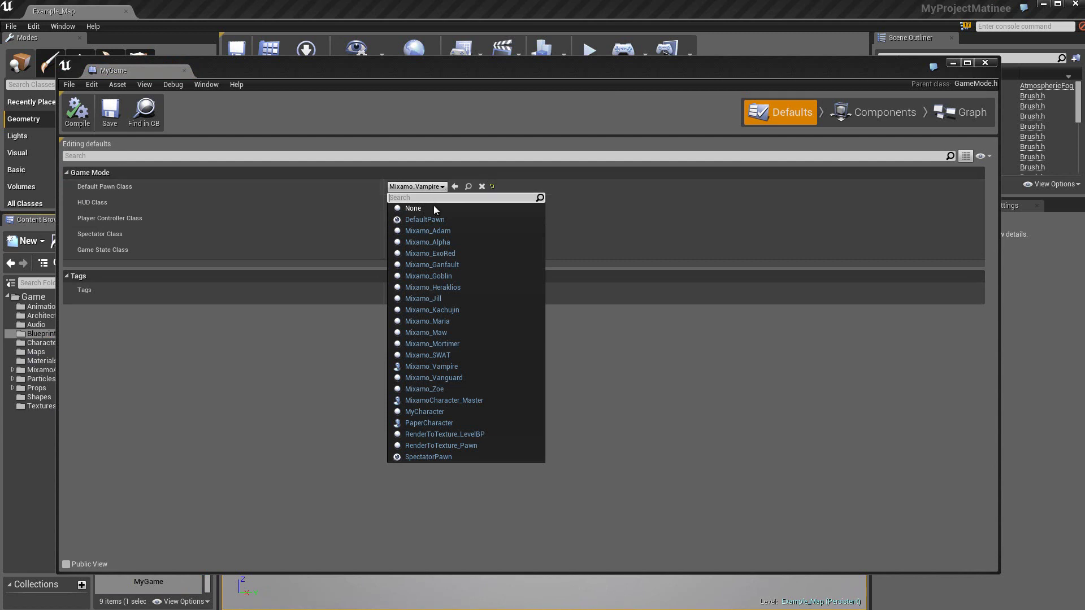
pyautogui.click(462, 310)
pyautogui.click(463, 310)
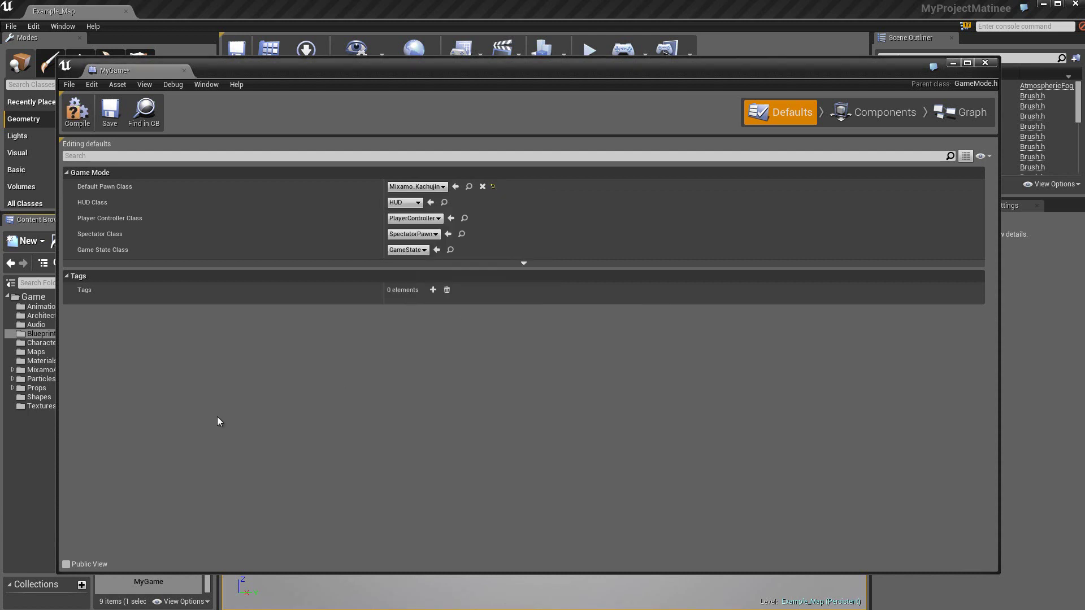
# Step: Compile and save the MyGame blueprint, then close its editor
pyautogui.click(73, 116)
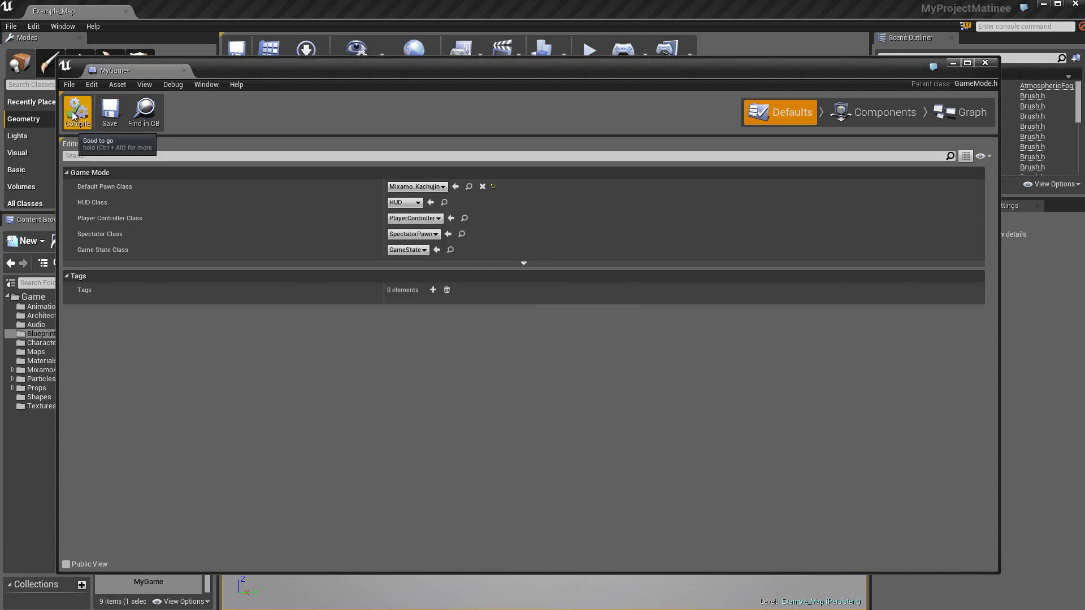
pyautogui.click(109, 112)
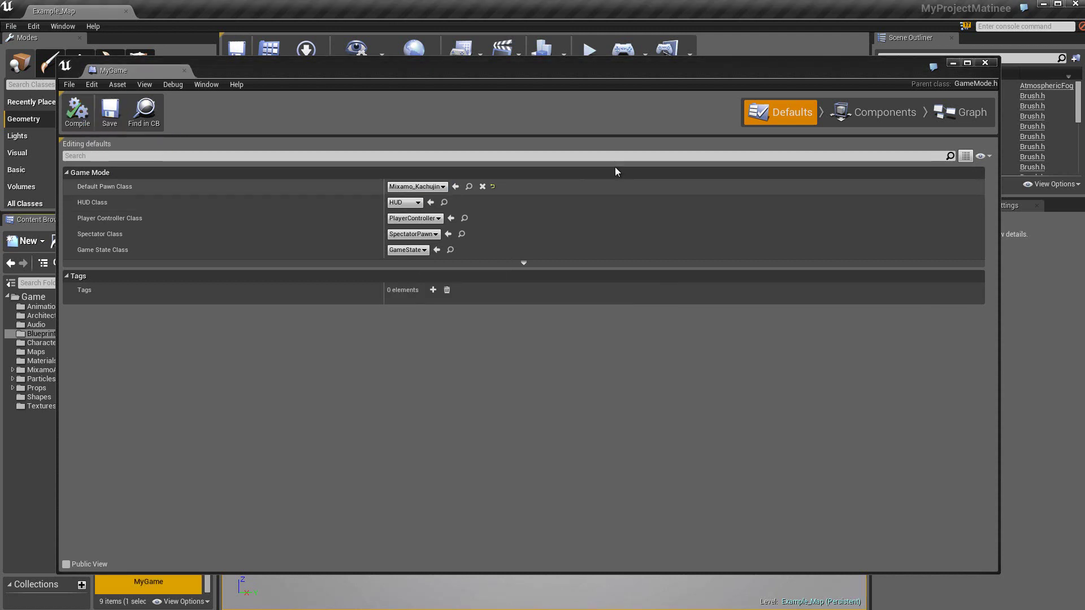
pyautogui.click(985, 63)
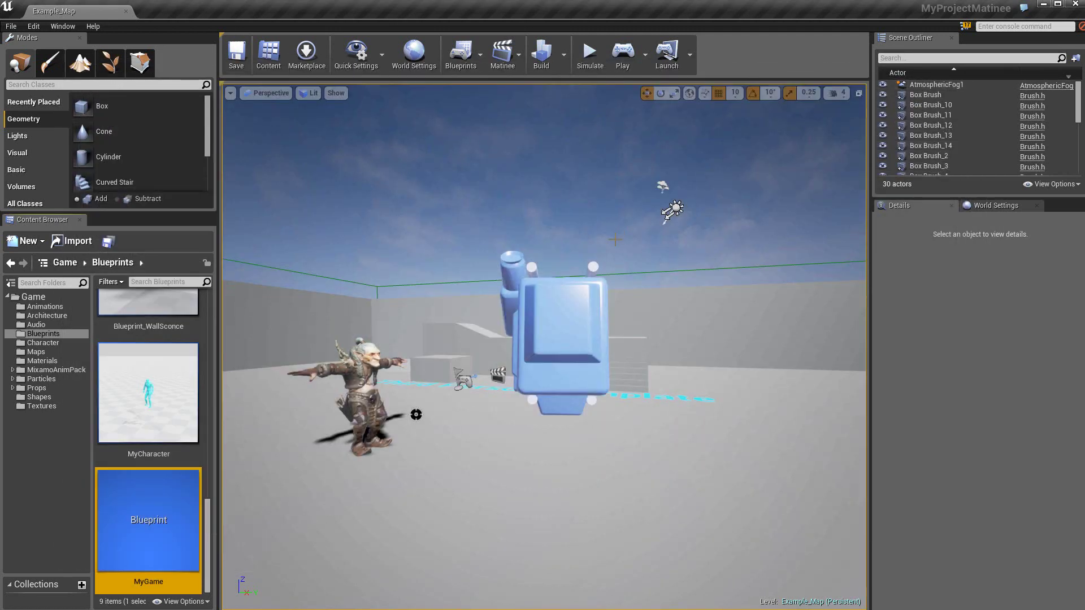
pyautogui.click(623, 52)
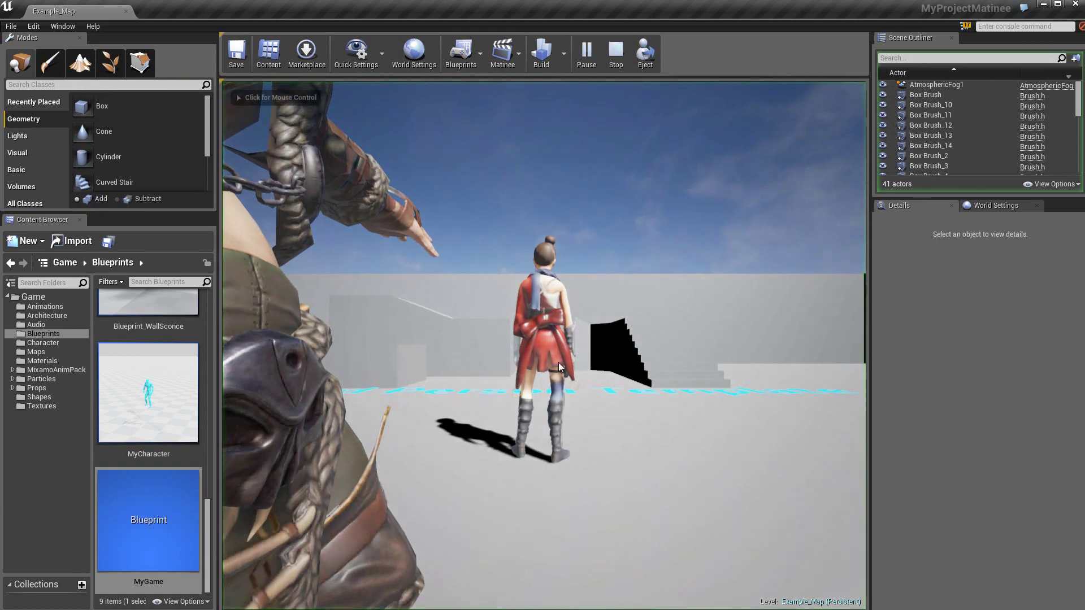
pyautogui.click(551, 521)
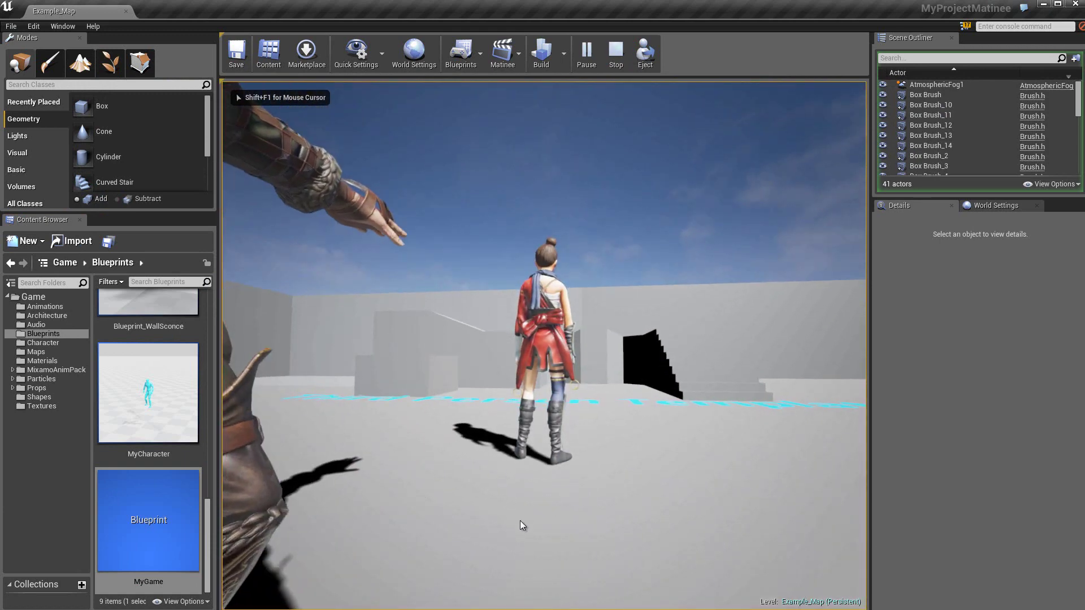
pyautogui.press('w')
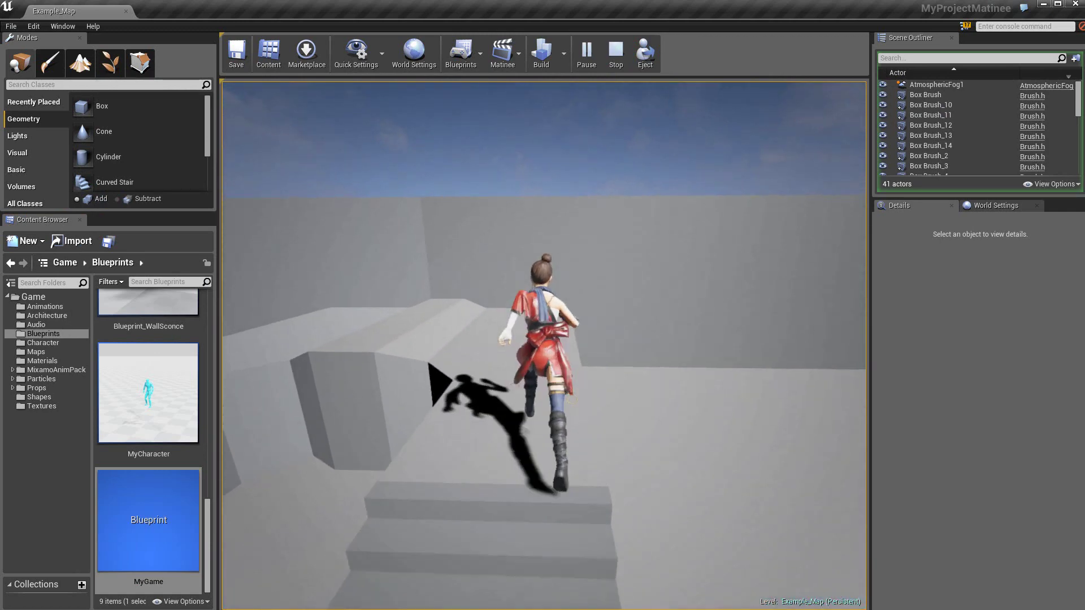
pyautogui.press('space')
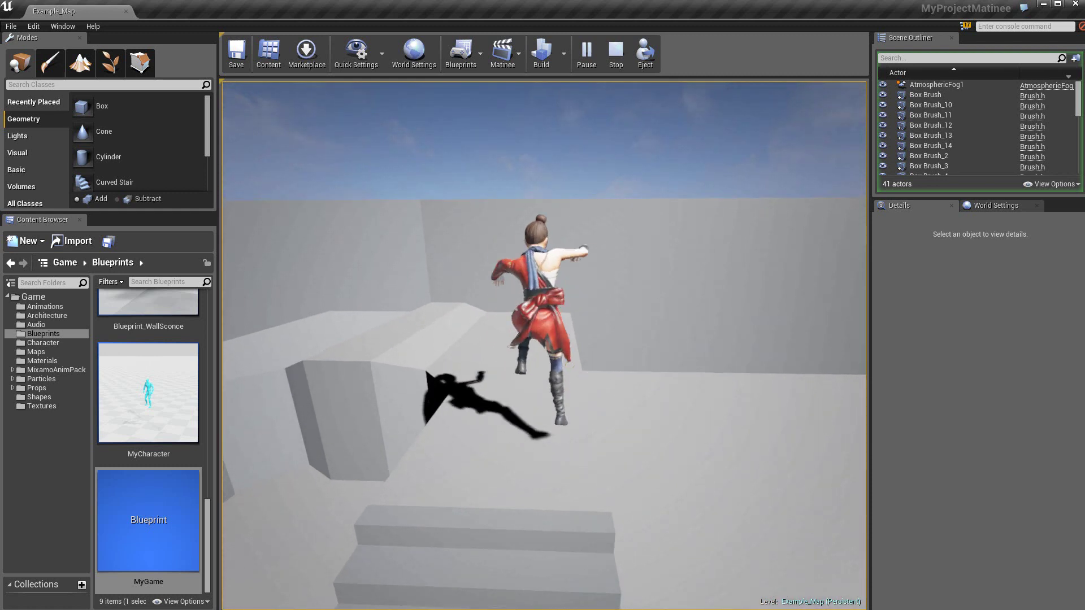
pyautogui.press('space')
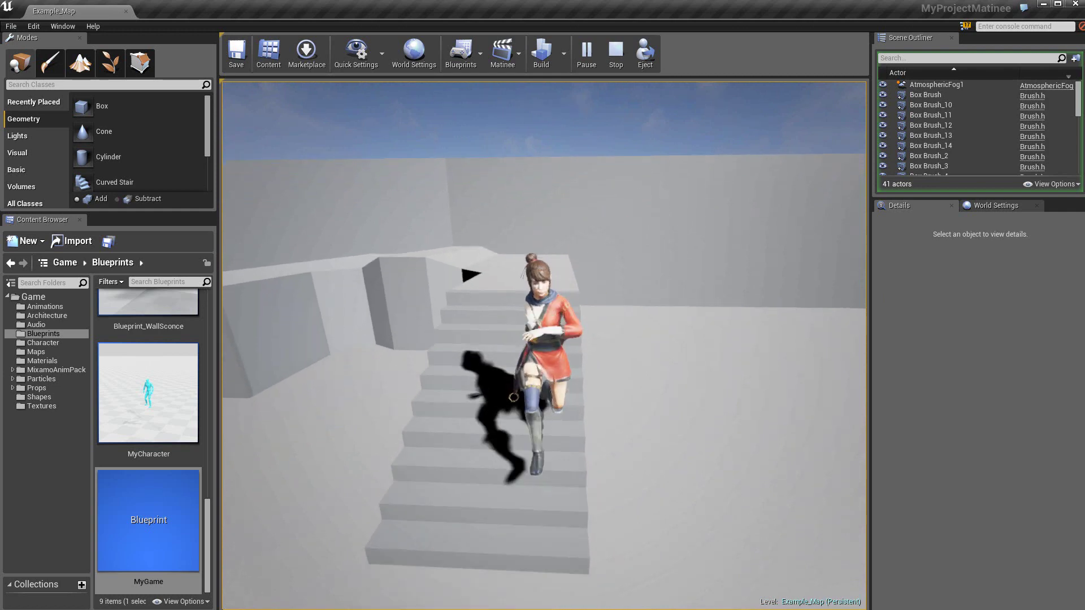
pyautogui.press('Escape')
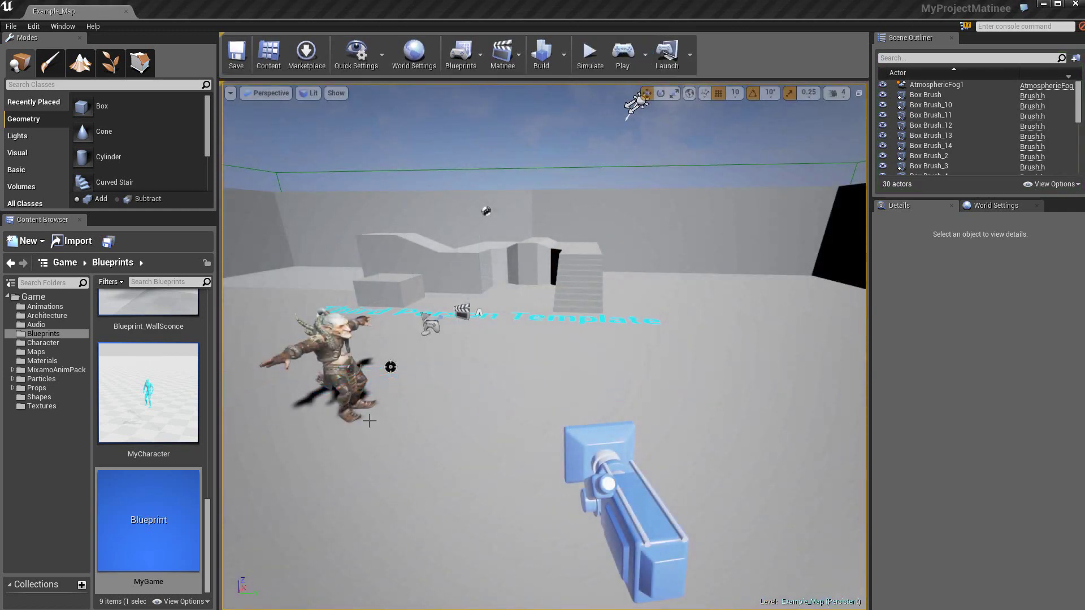
# Step: Open the goblin's MatineeActor, reselect the TargetPoint and goblin, and play the walk preview
pyautogui.click(328, 352)
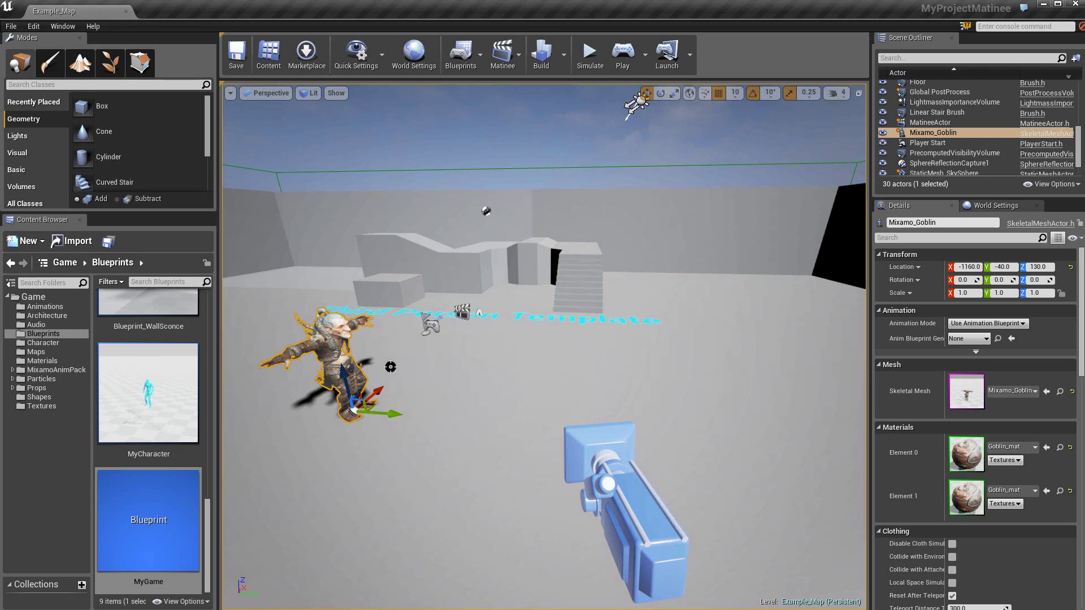
pyautogui.doubleClick(460, 312)
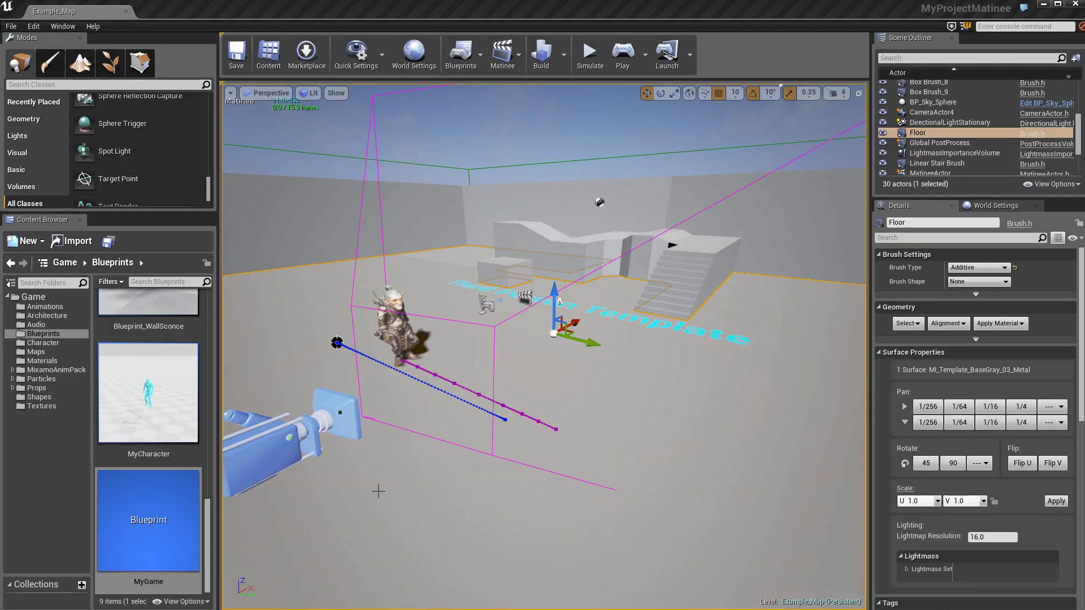
pyautogui.click(336, 343)
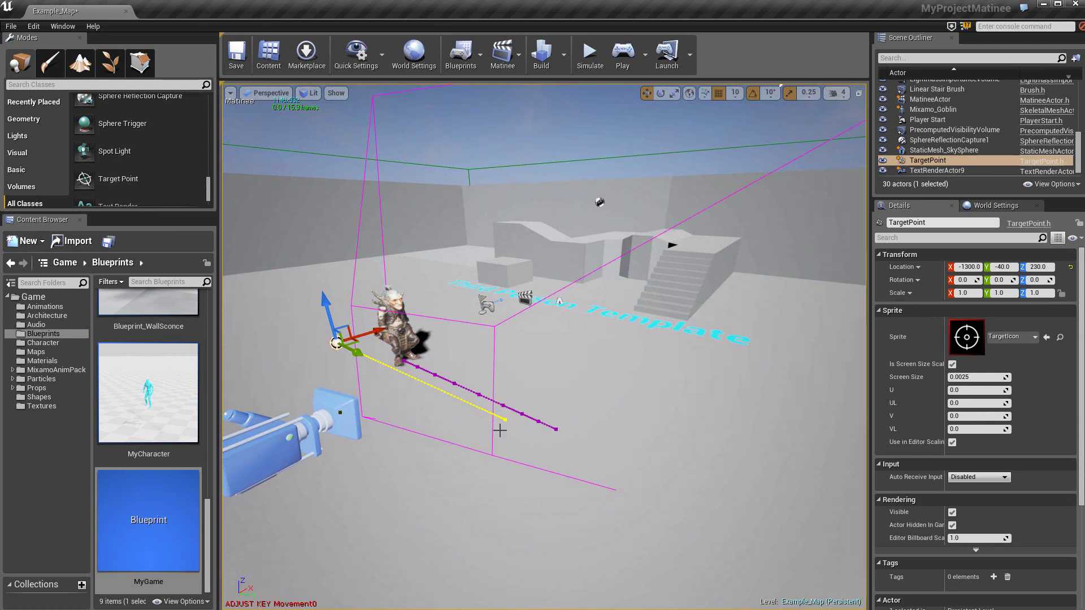
pyautogui.click(402, 334)
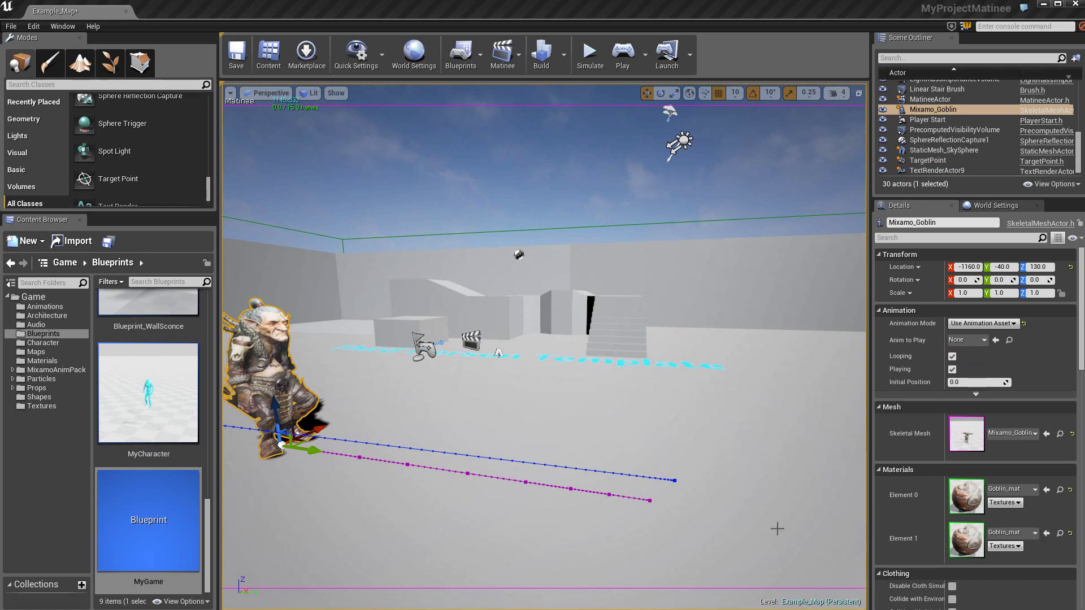
pyautogui.click(622, 54)
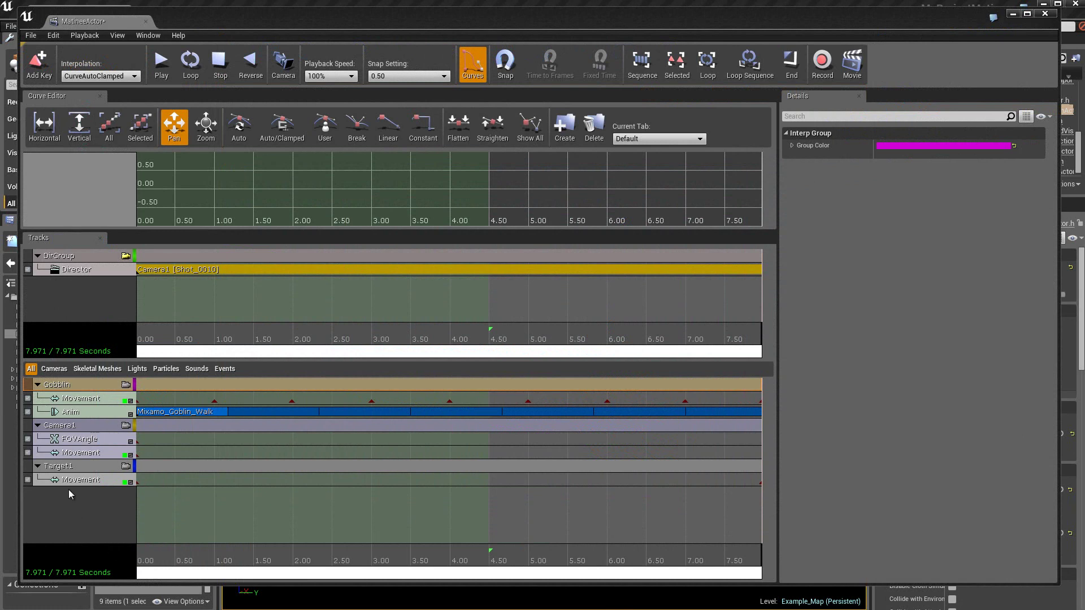
# Step: Select Camera1's Movement track and its first key at 0.00
pyautogui.click(79, 458)
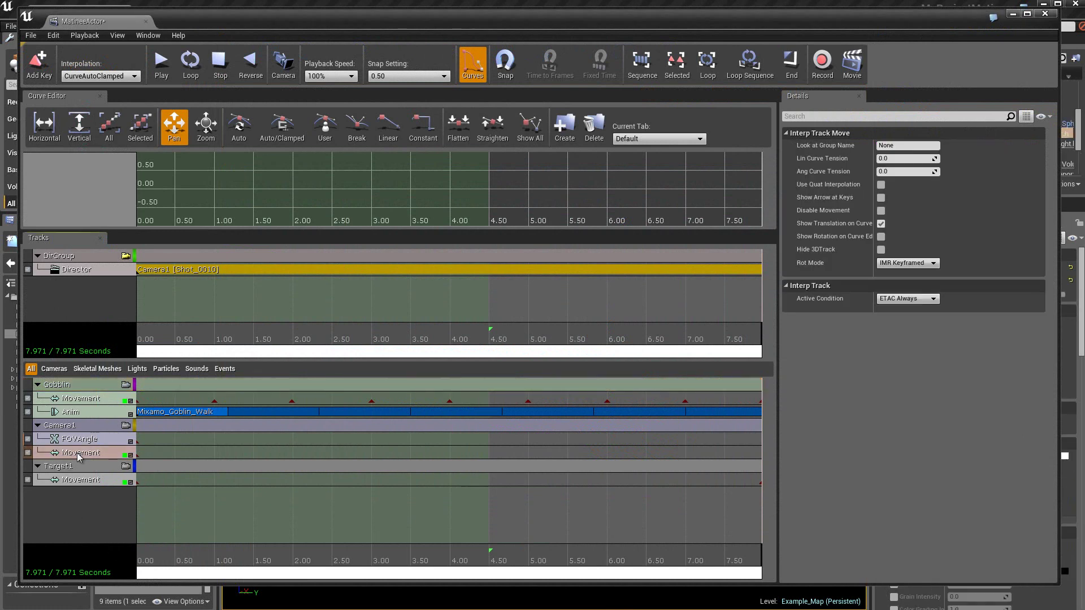
pyautogui.click(139, 455)
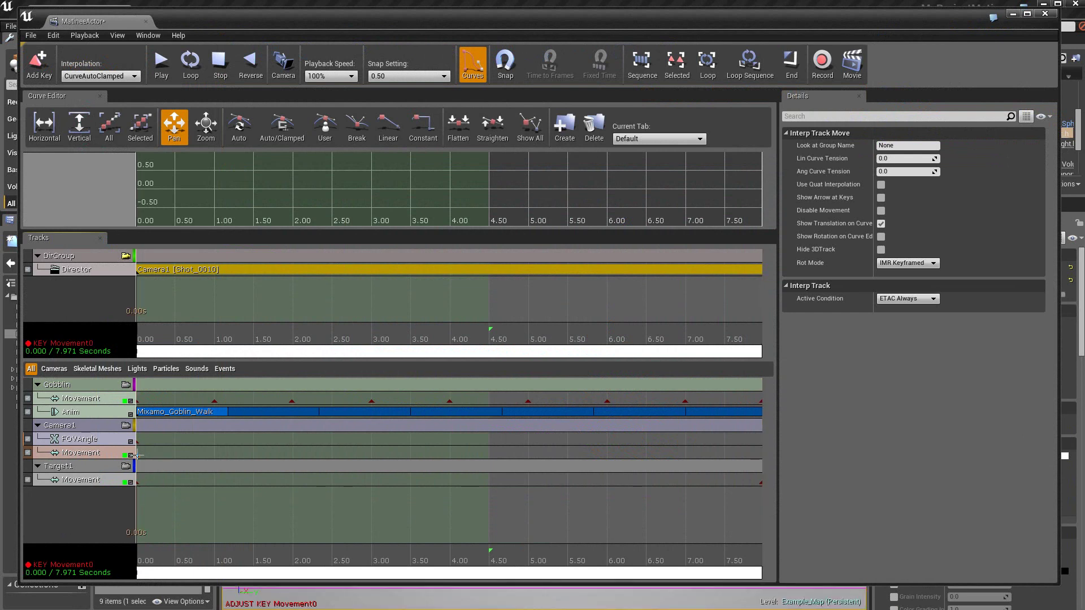
# Step: Set Target1 as the lookup group on Camera1's start movement key
pyautogui.rightClick(138, 455)
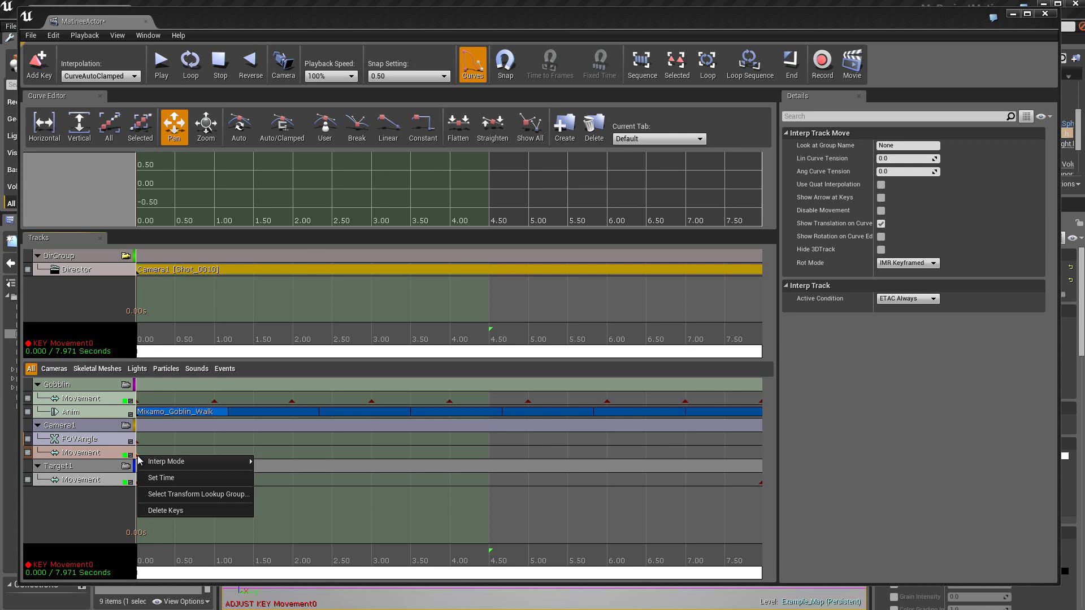
pyautogui.click(214, 496)
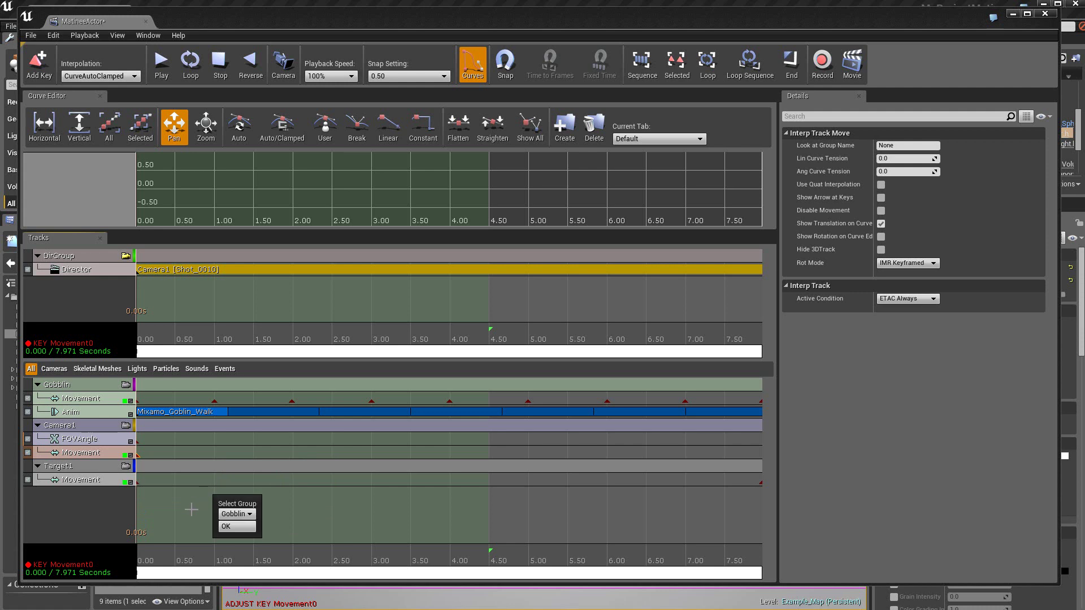
pyautogui.click(236, 513)
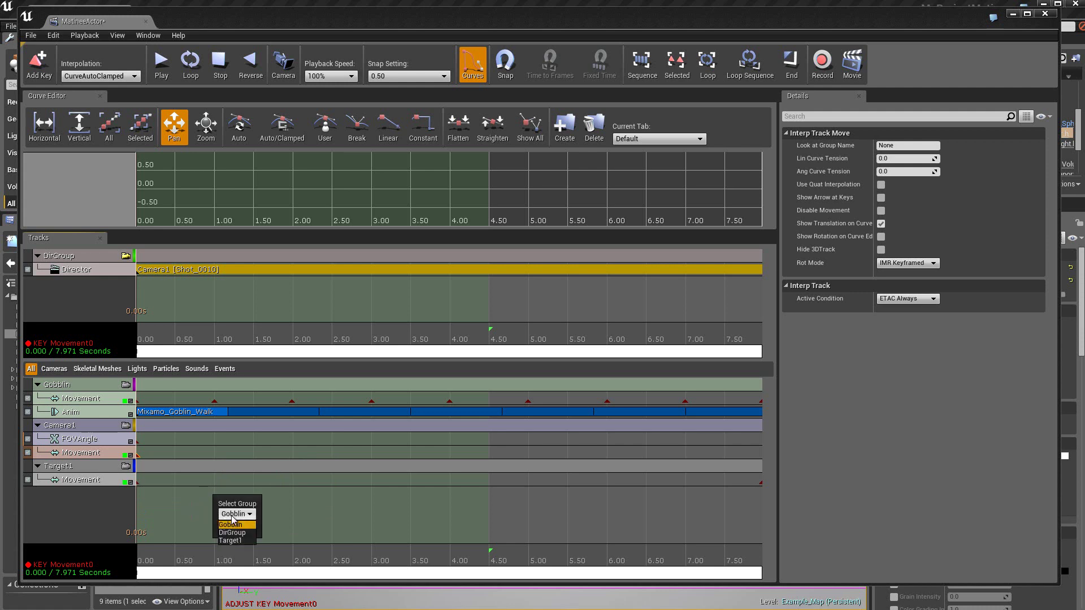
pyautogui.click(237, 541)
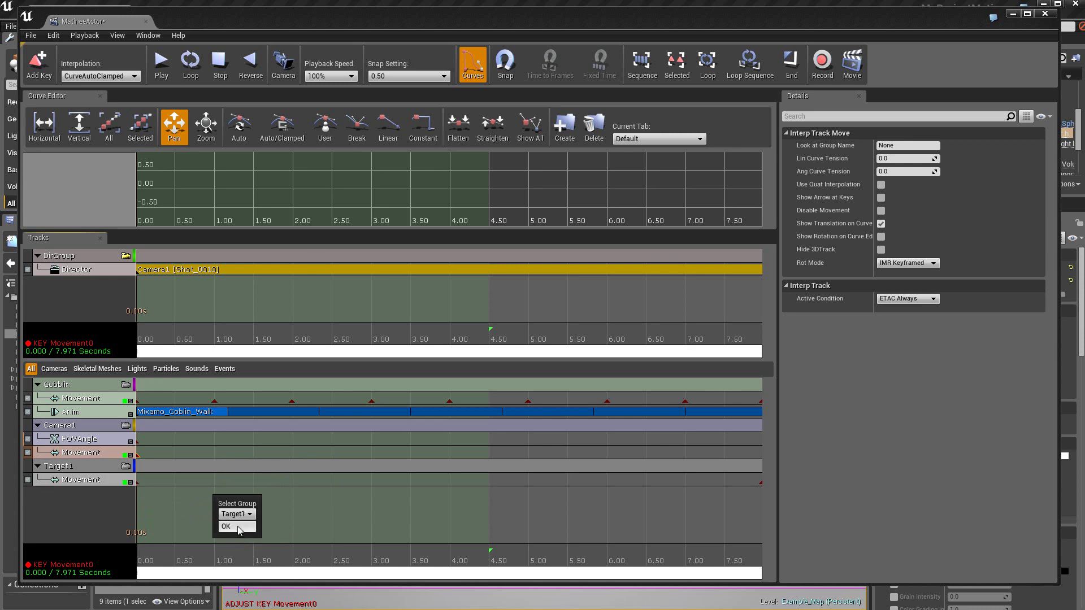
pyautogui.click(237, 527)
# Step: Pan the Matinee timeline, then minimize Matinee to view the level
pyautogui.moveTo(197, 519); pyautogui.dragTo(125, 548)
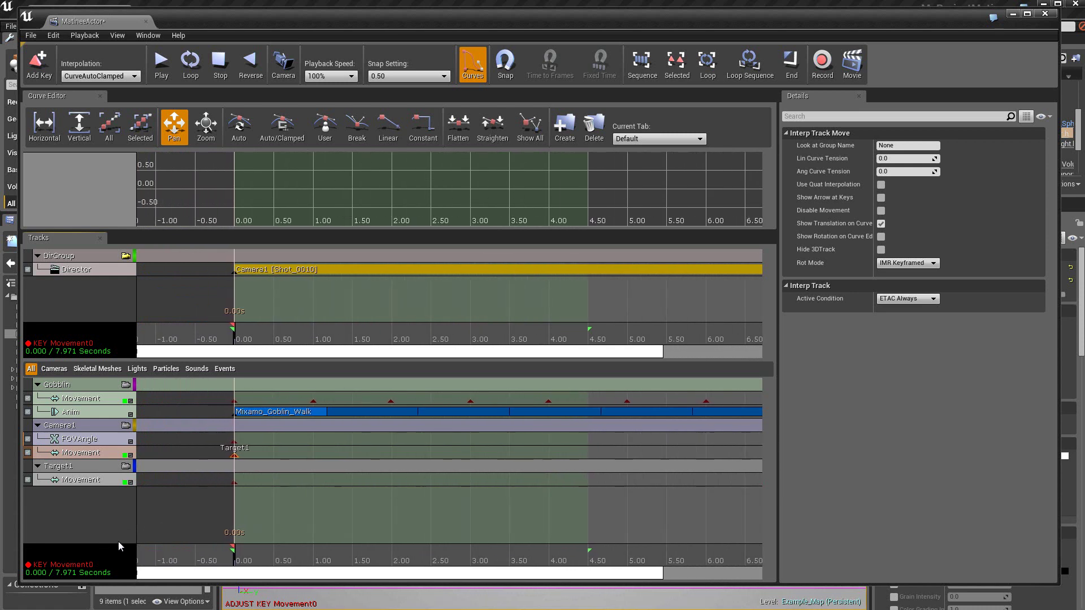
pyautogui.scroll(3, 299, 521)
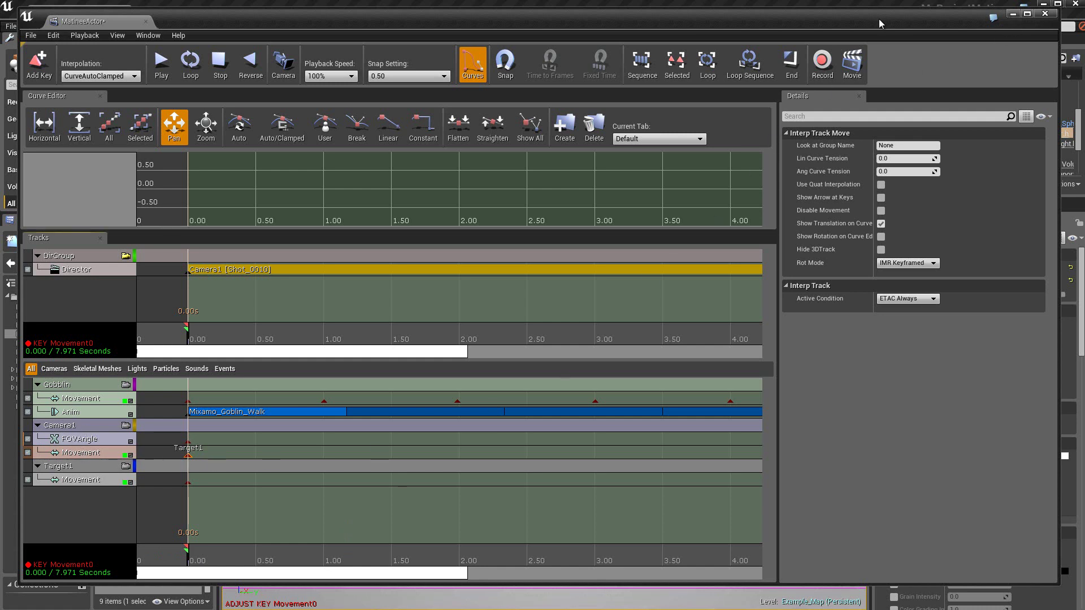
pyautogui.click(1013, 13)
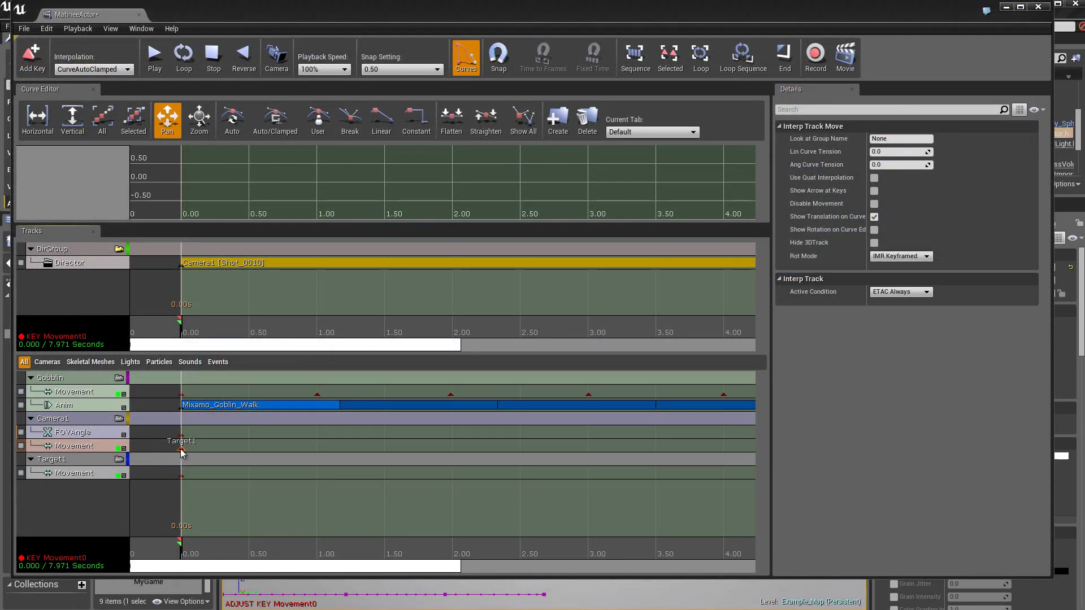
# Step: Clear the Target1 lookup group from Camera1's movement key
pyautogui.rightClick(180, 449)
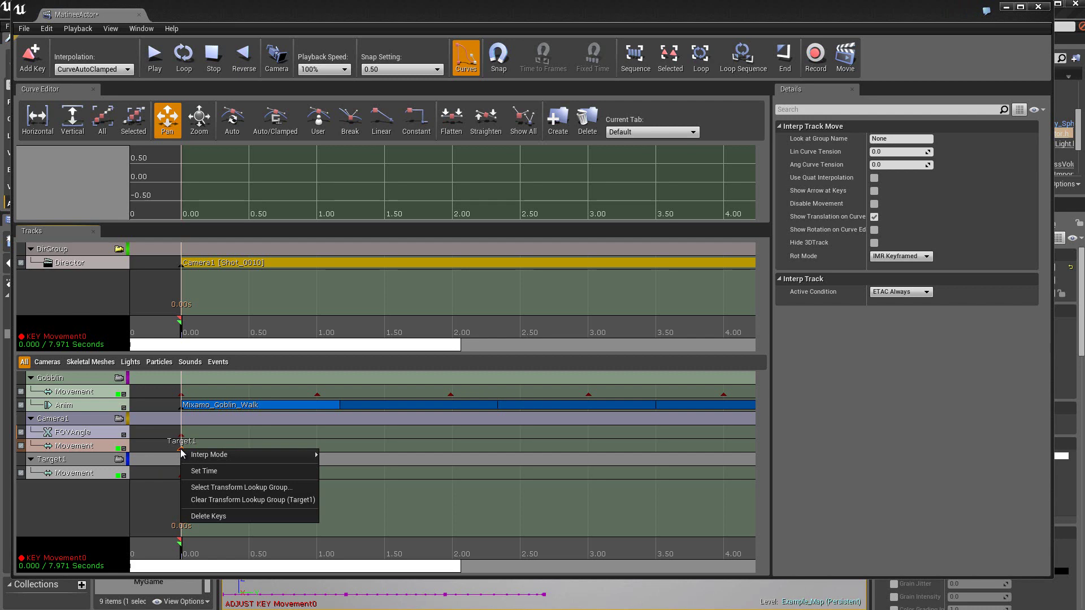
pyautogui.click(291, 501)
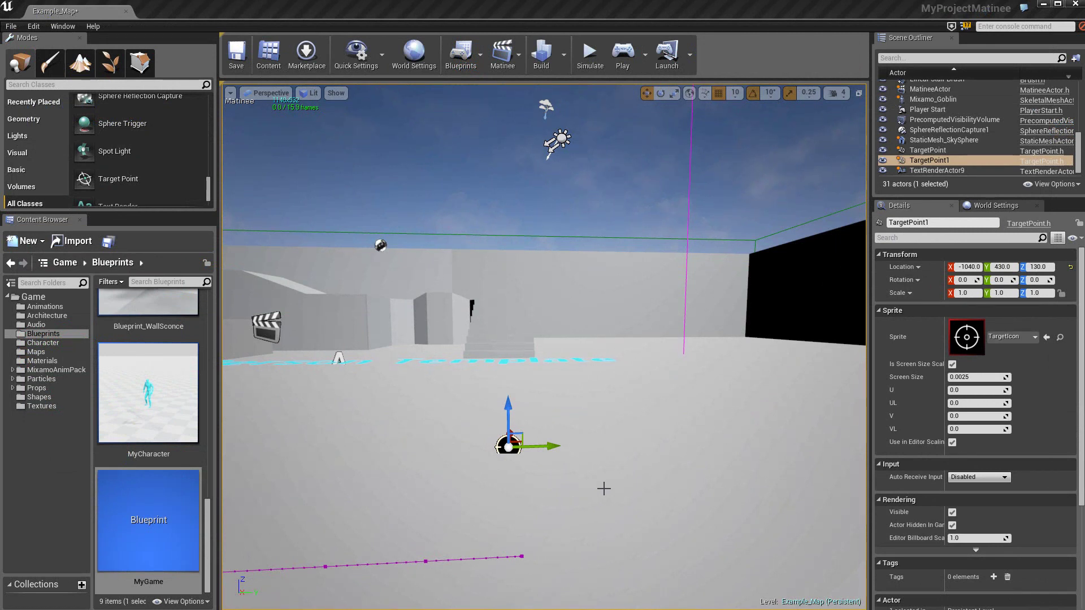
# Step: Attach TargetPoint1 to Mixamo_Goblin at the Hips bone and frame it in the viewport
pyautogui.click(928, 161)
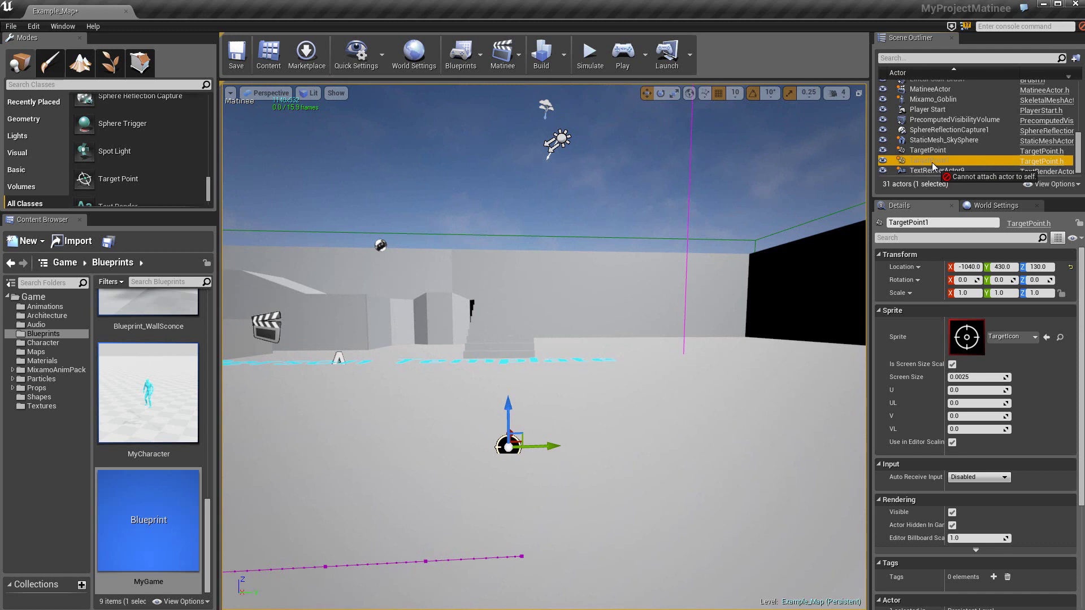
pyautogui.moveTo(931, 162); pyautogui.dragTo(929, 102)
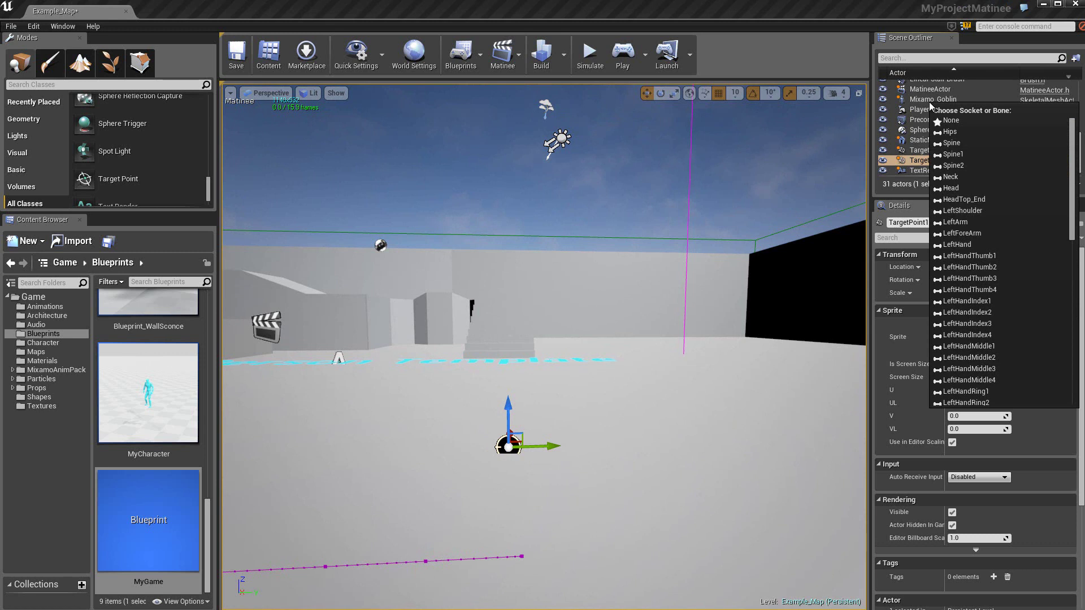
pyautogui.click(950, 133)
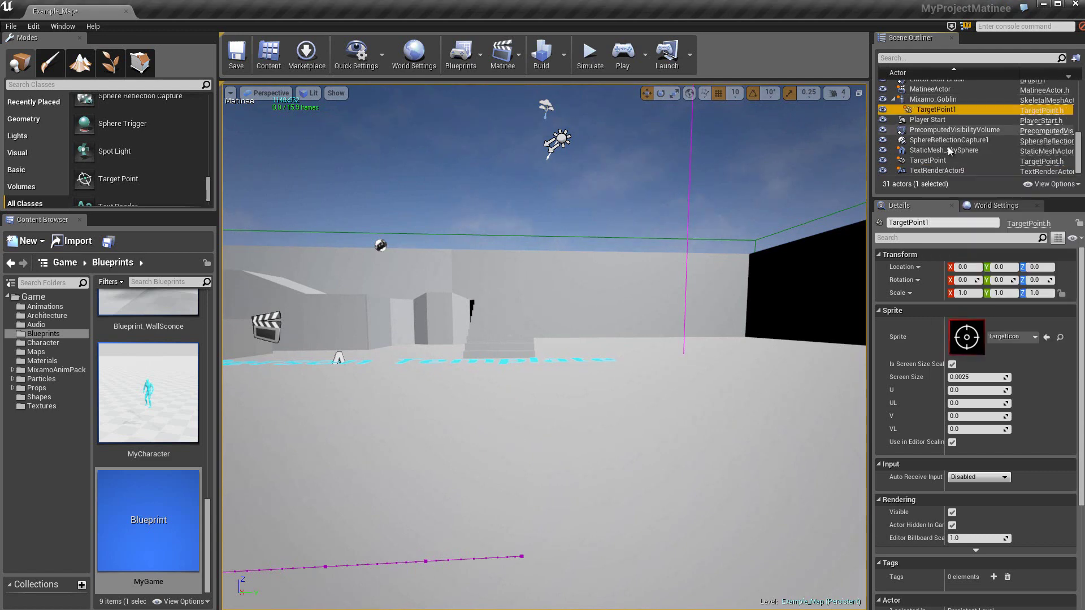
pyautogui.moveTo(576, 476)
pyautogui.mouseDown()
pyautogui.moveTo(446, 473)
pyautogui.moveTo(486, 489)
pyautogui.mouseUp()
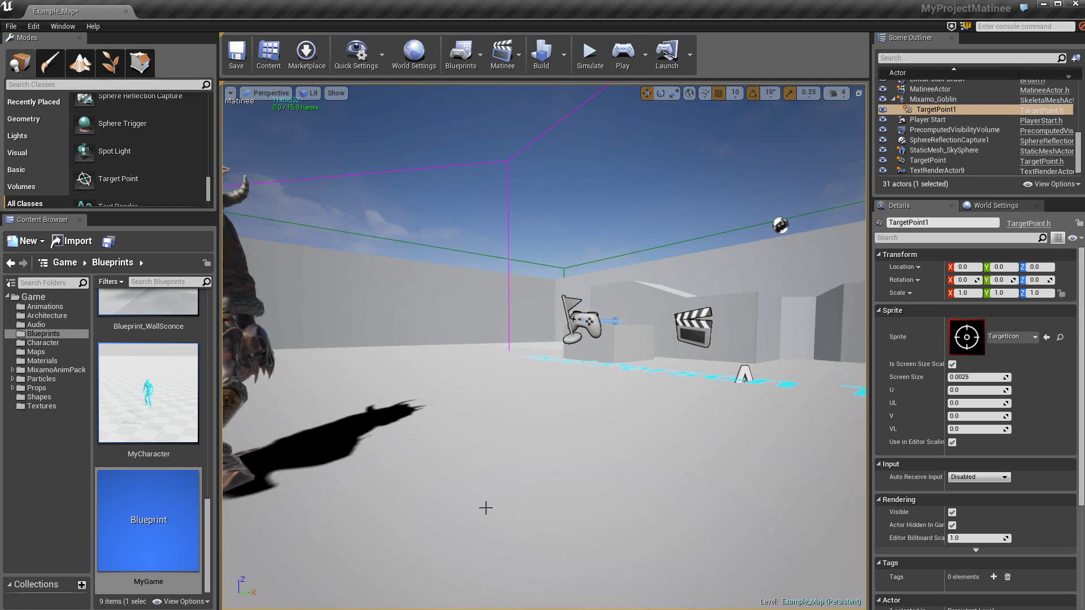
pyautogui.press('f')
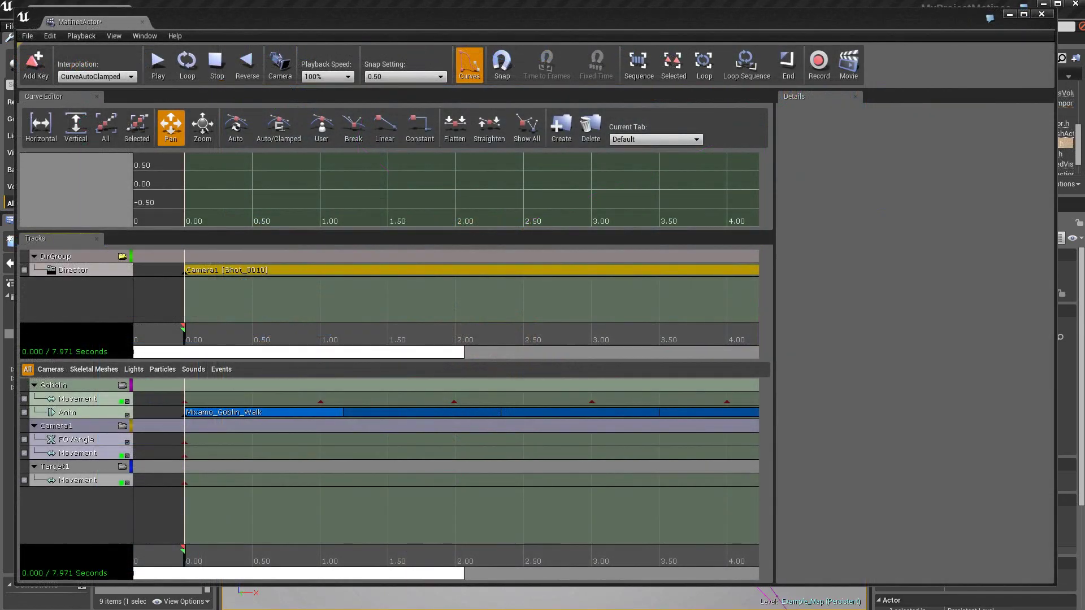
# Step: Add a new empty group named Target2 to the Matinee
pyautogui.rightClick(71, 506)
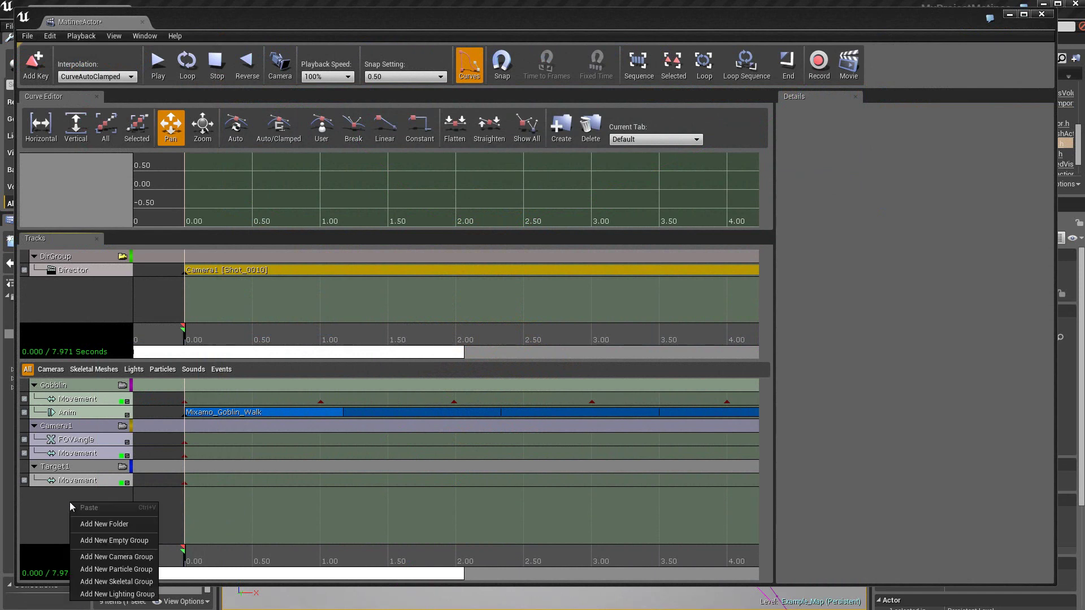
pyautogui.click(100, 544)
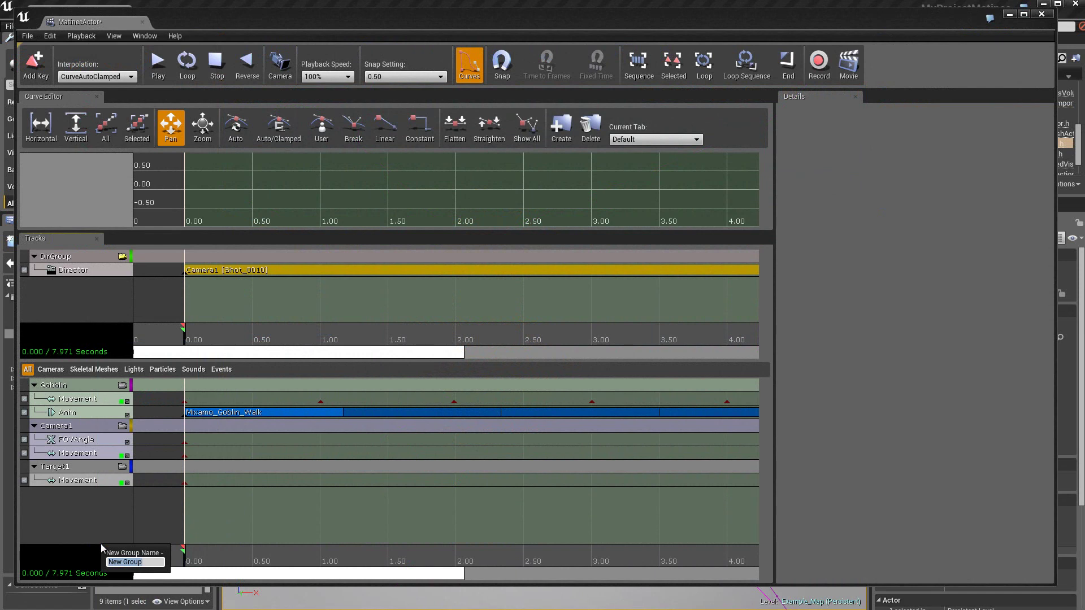
pyautogui.write('Target2')
pyautogui.press('Return')
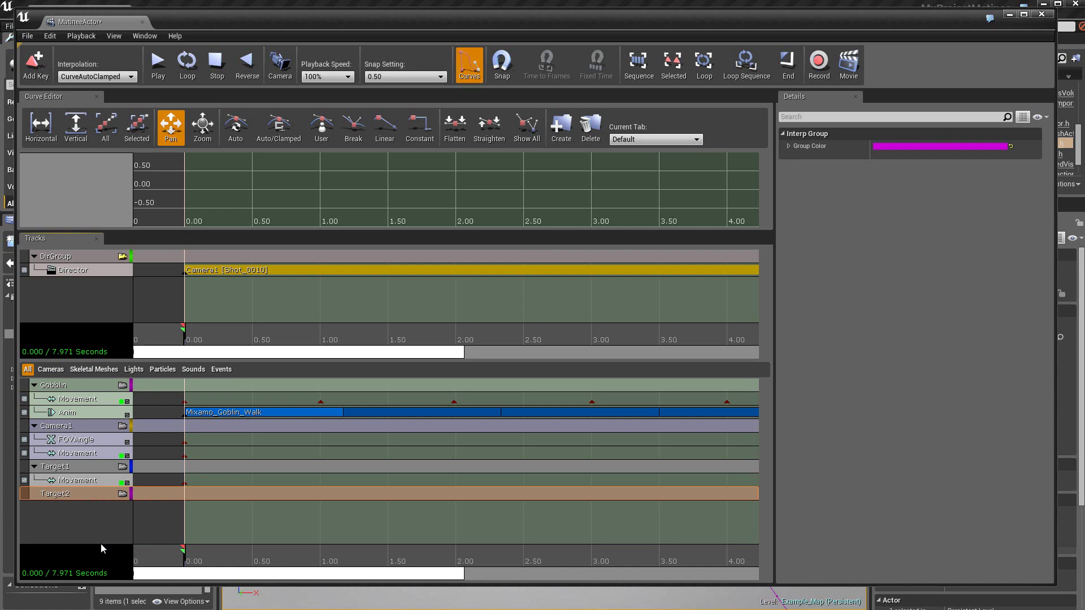
# Step: Set Camera1's Movement key to look at the Target2 group
pyautogui.click(102, 456)
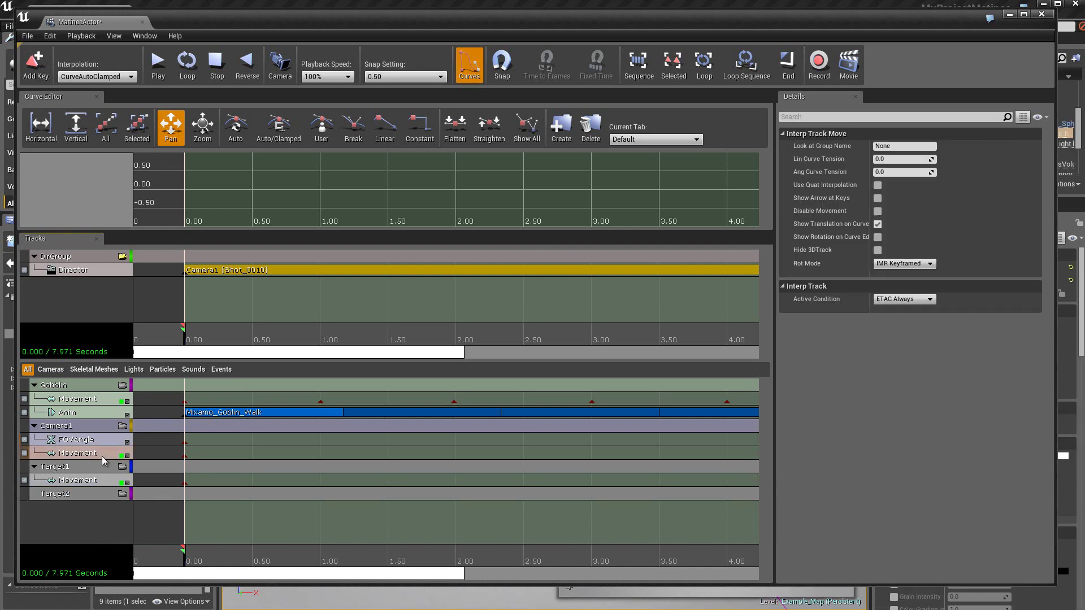
pyautogui.click(184, 456)
pyautogui.rightClick(184, 457)
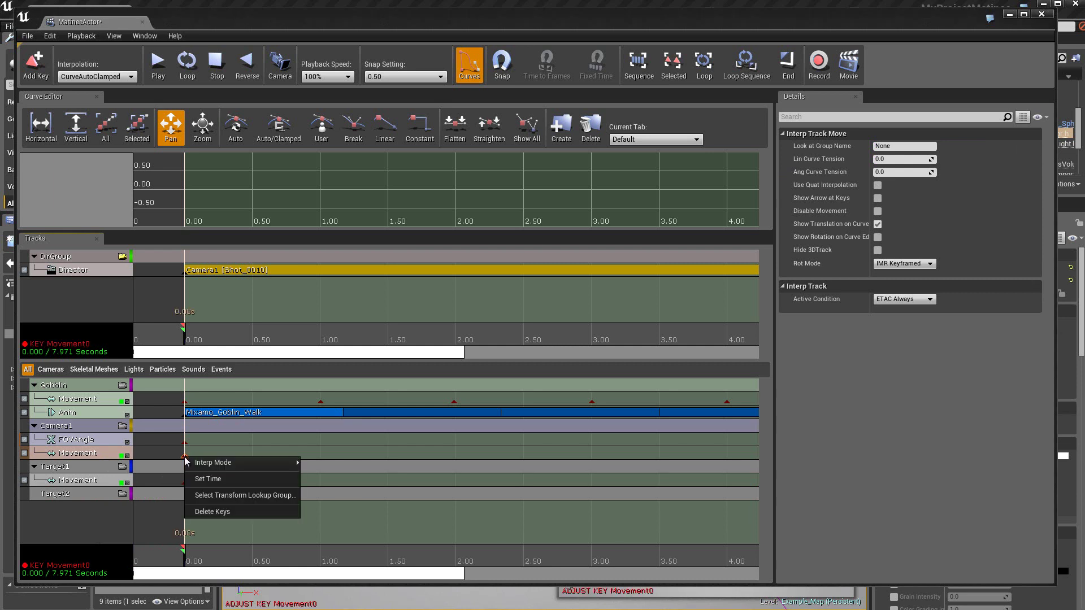
pyautogui.click(224, 501)
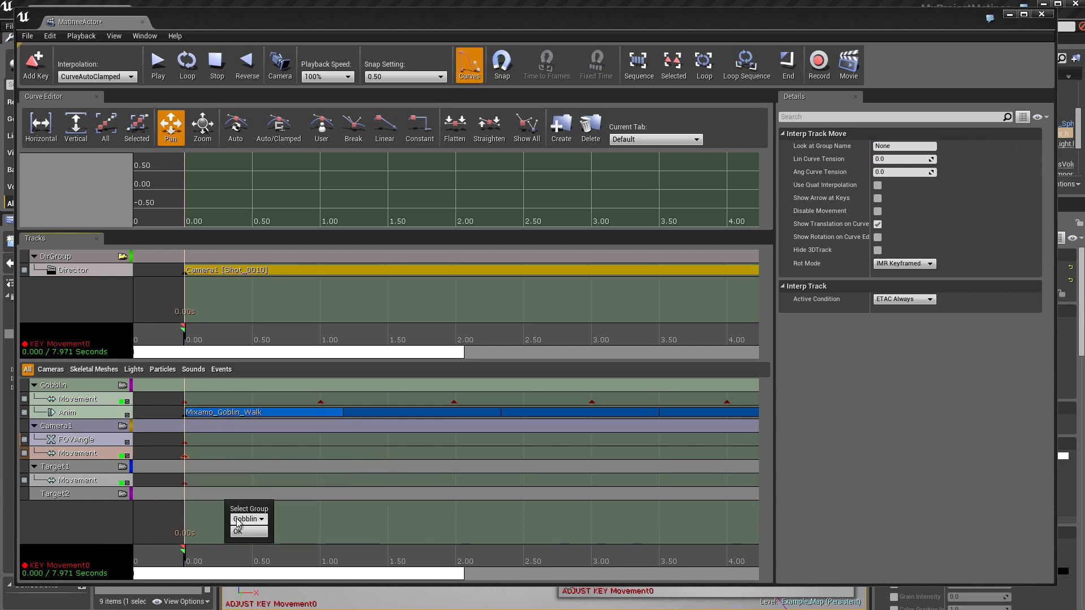
pyautogui.click(240, 519)
pyautogui.click(243, 554)
pyautogui.click(240, 533)
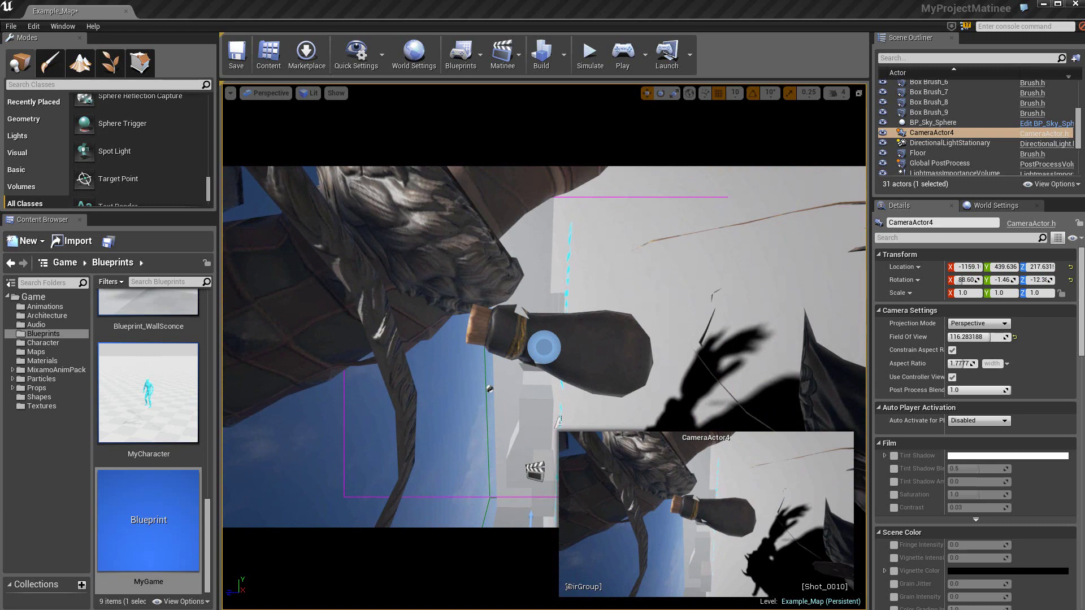
# Step: Give TargetPoint1 a -90 roll and move it out to the goblin's left
pyautogui.click(559, 421)
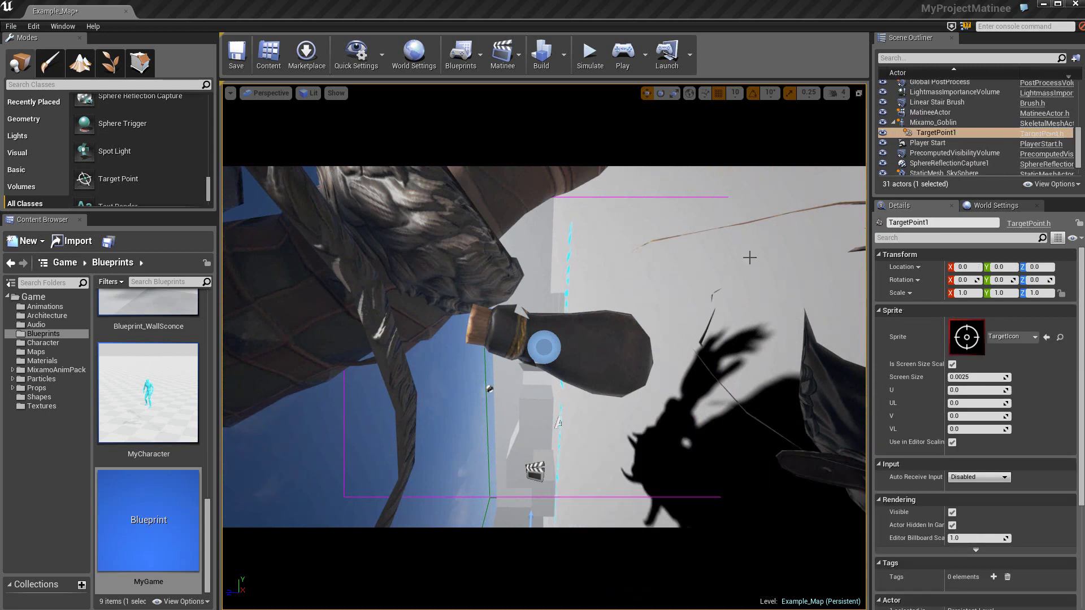
pyautogui.click(971, 134)
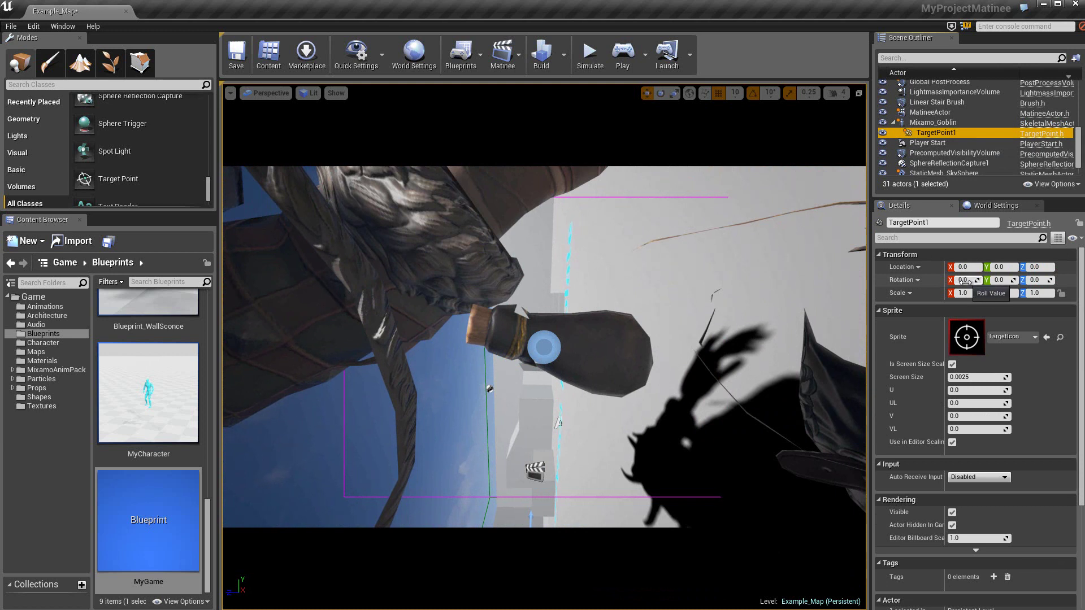
pyautogui.click(965, 281)
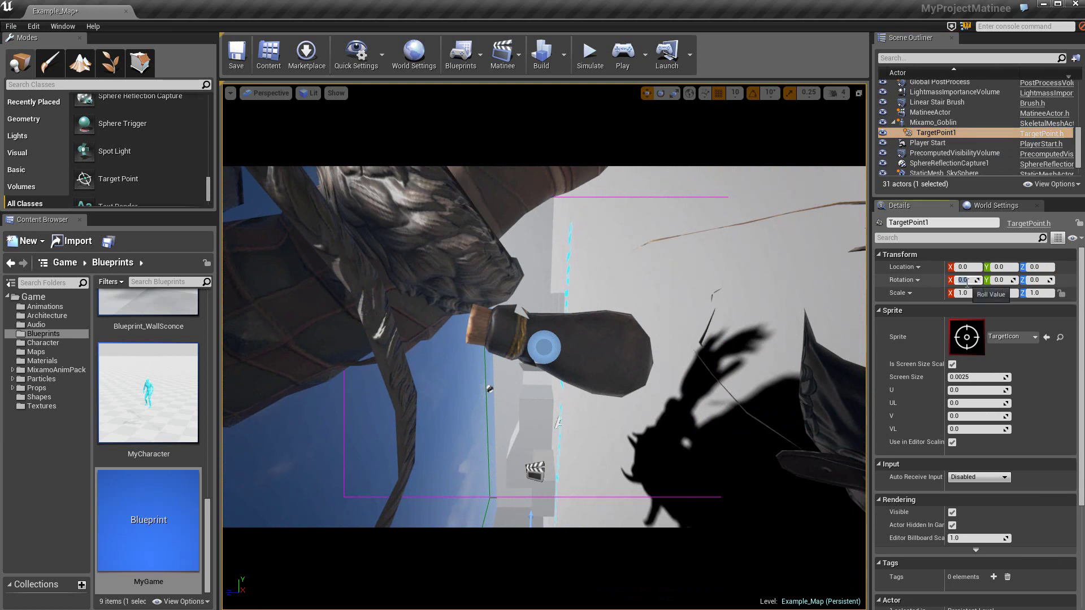
pyautogui.write('-90')
pyautogui.press('Tab')
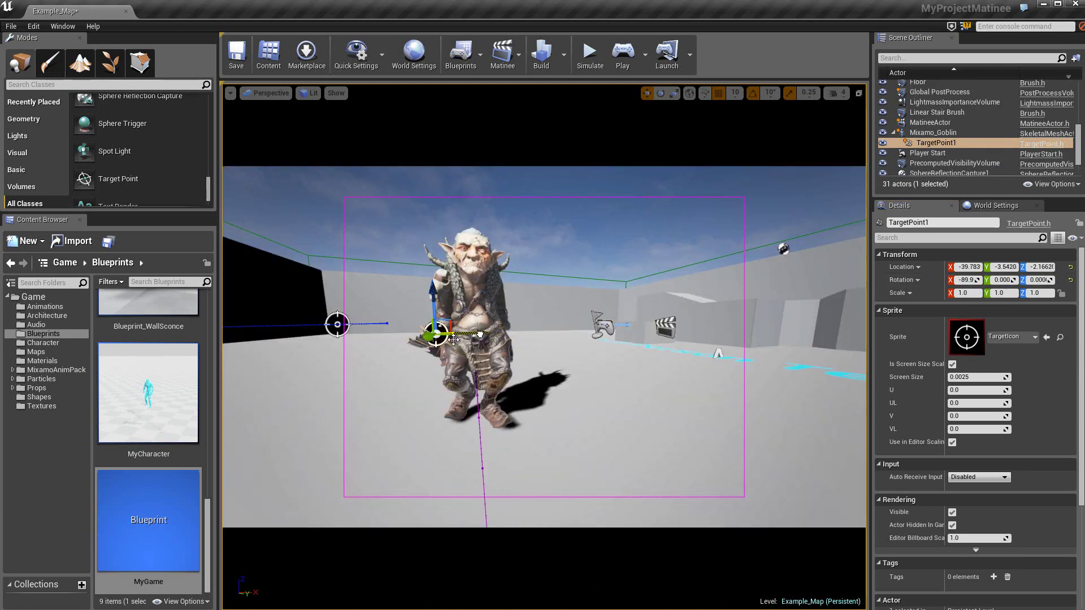
pyautogui.moveTo(489, 331); pyautogui.dragTo(388, 362)
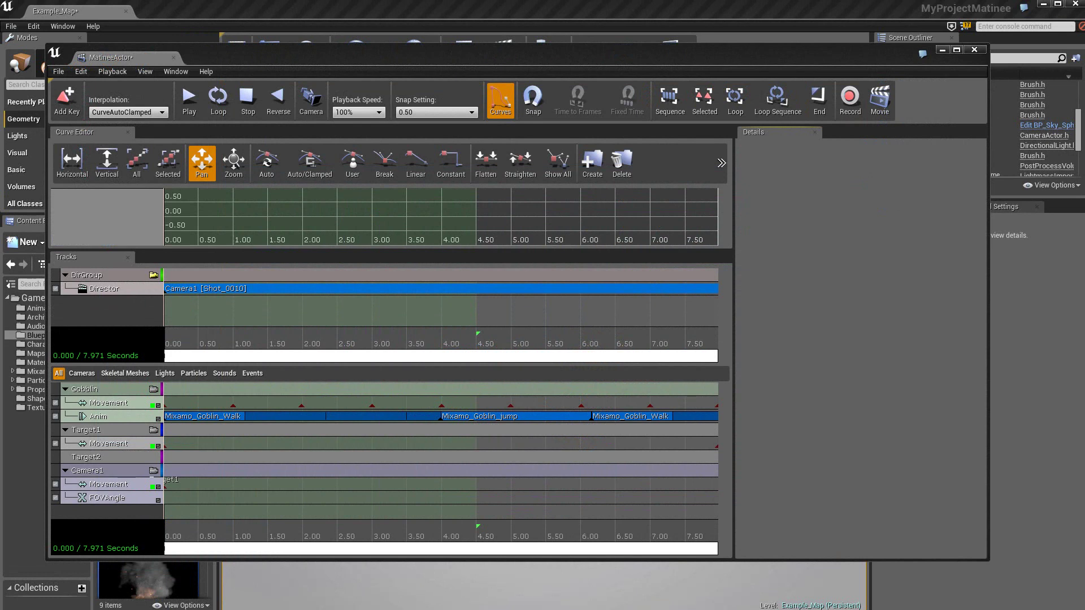
# Step: Minimize Matinee, open the Level Blueprint, and play the level in the editor to test it
pyautogui.click(942, 52)
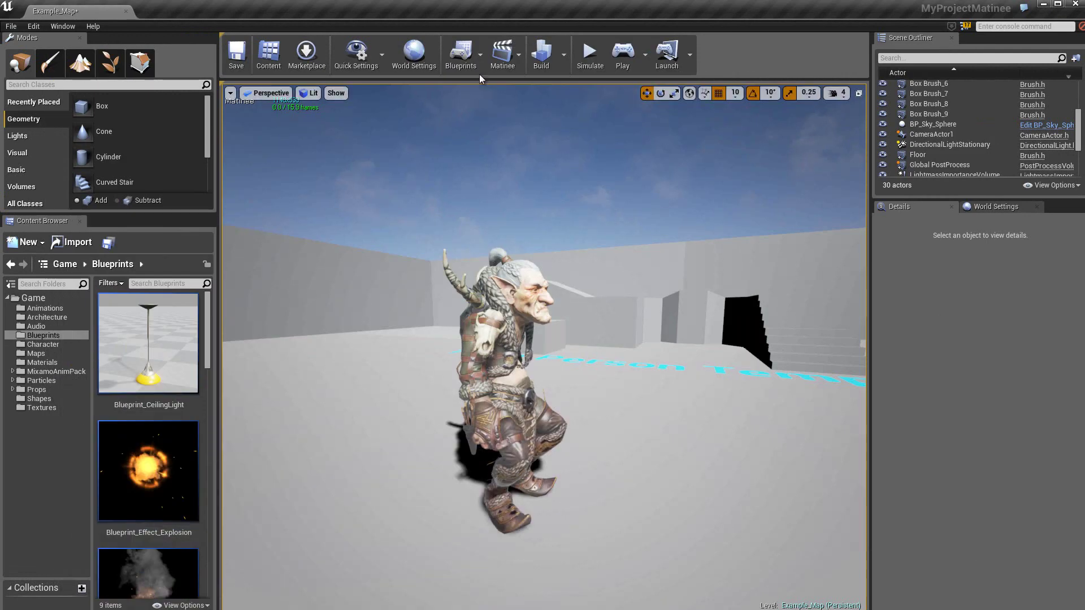
pyautogui.click(480, 56)
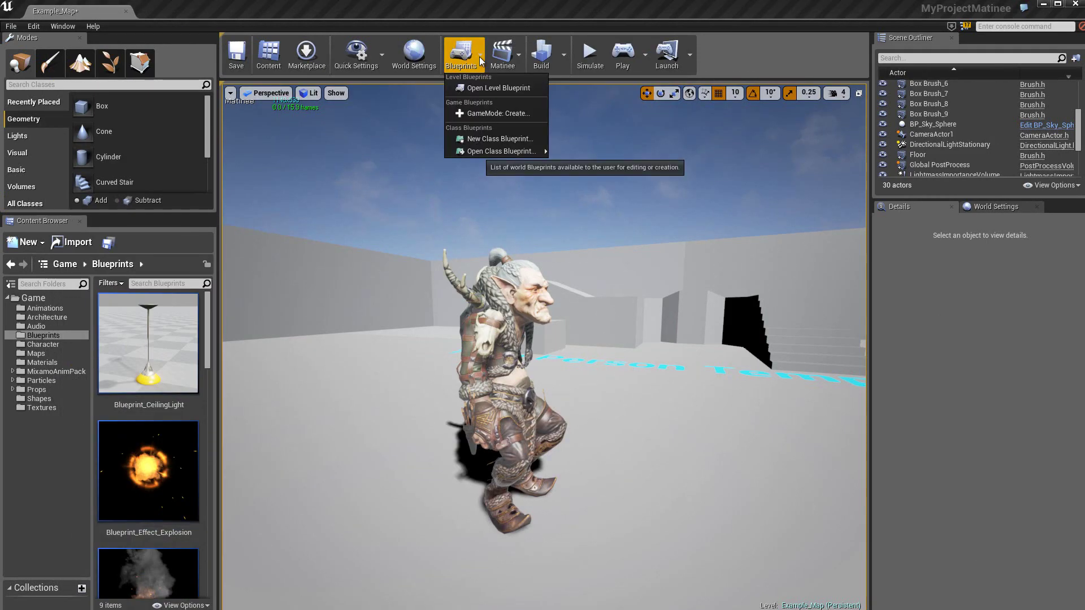
pyautogui.click(494, 90)
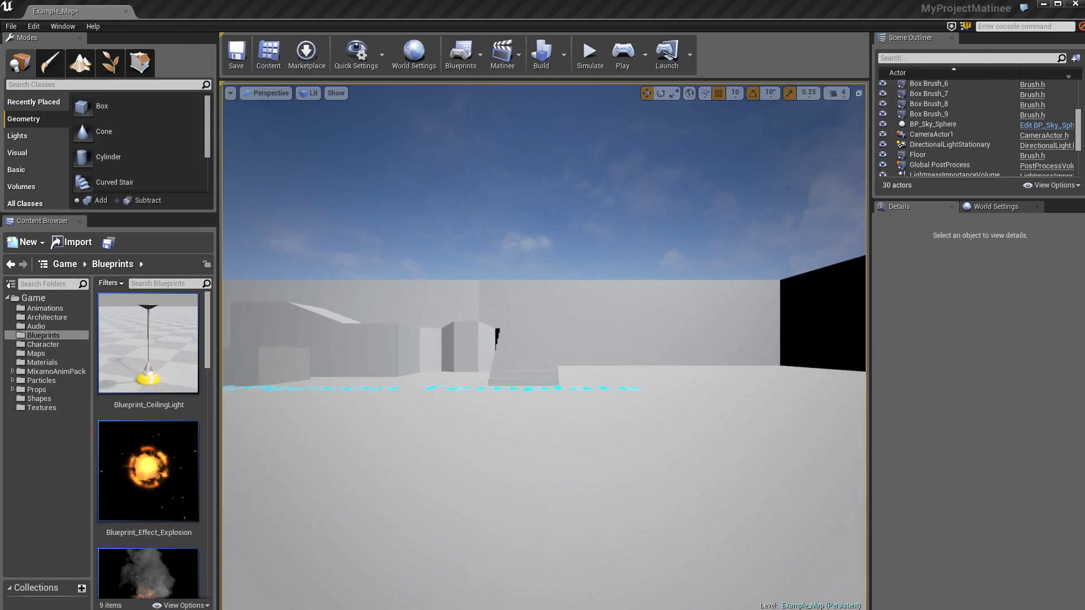
pyautogui.click(615, 57)
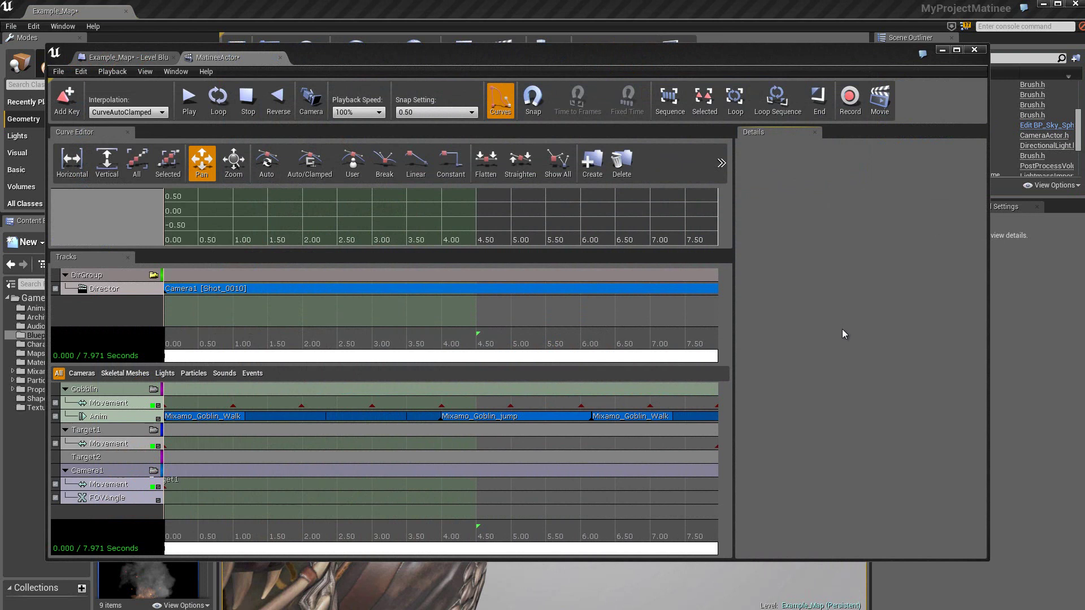
# Step: Configure the movie capture as AVI Movie at 1280 x 720 and 25 FPS
pyautogui.click(883, 102)
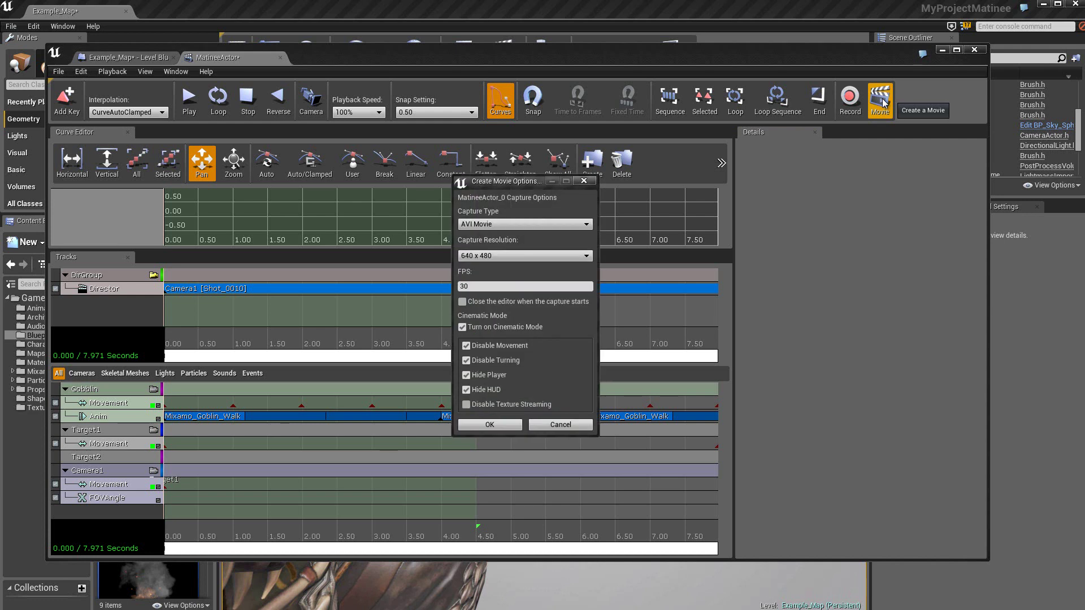
pyautogui.click(513, 225)
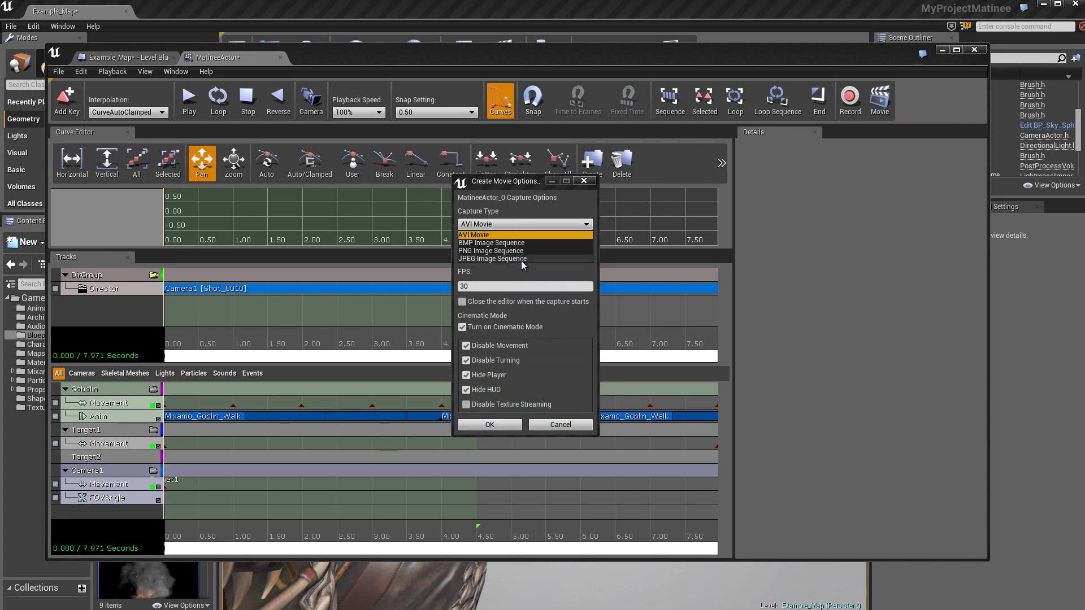
pyautogui.click(527, 226)
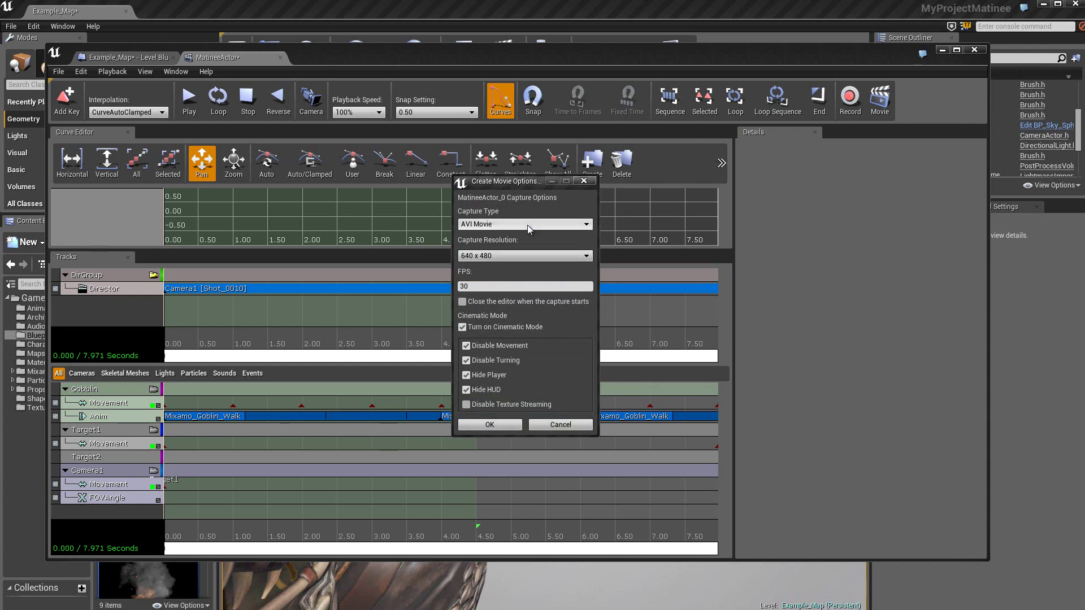
pyautogui.click(547, 256)
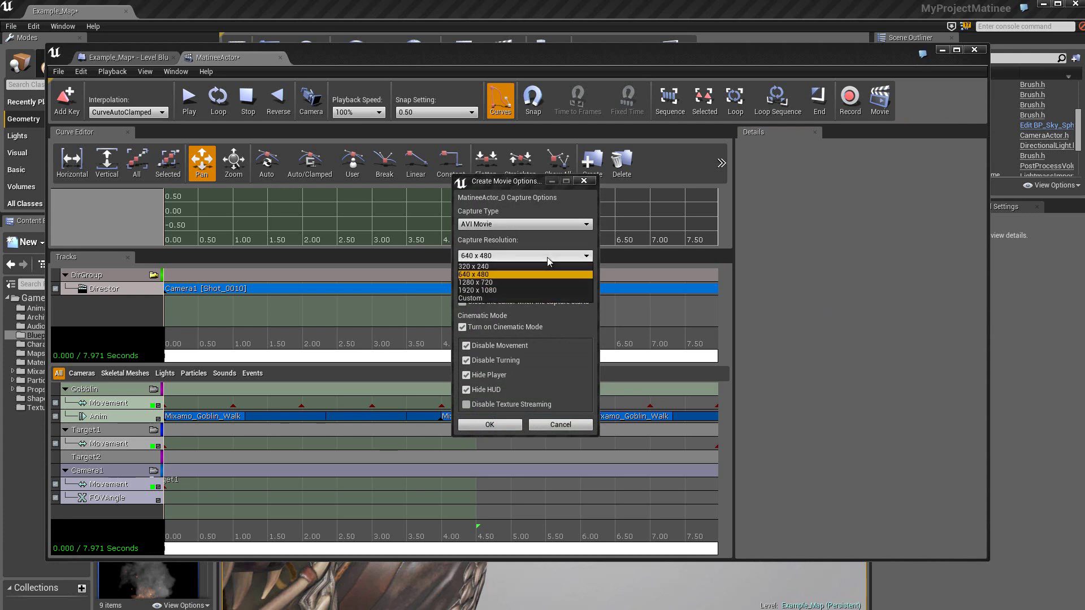
pyautogui.click(507, 282)
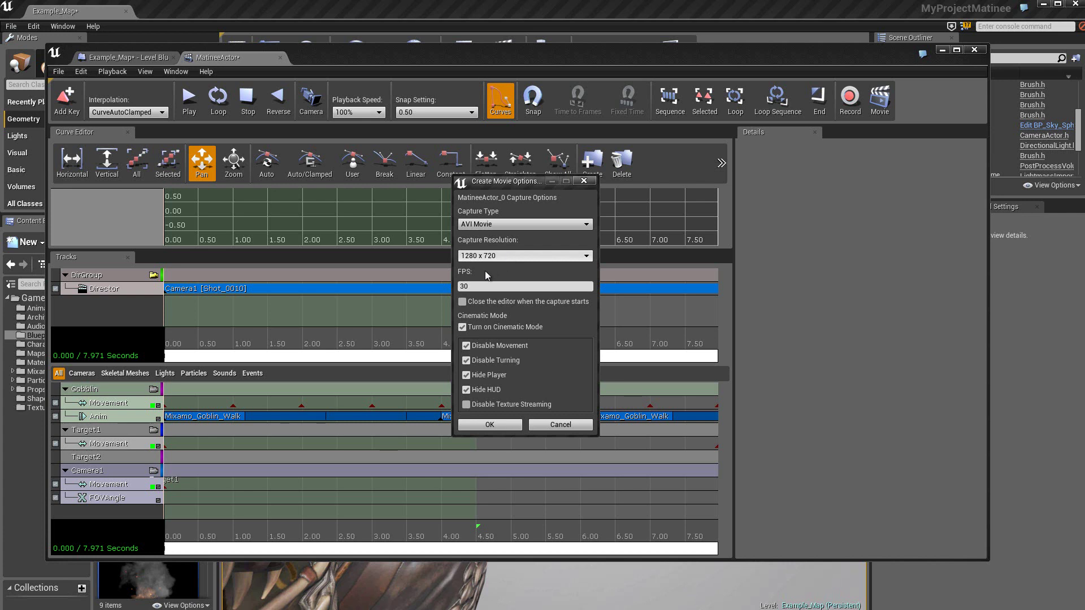
pyautogui.click(486, 286)
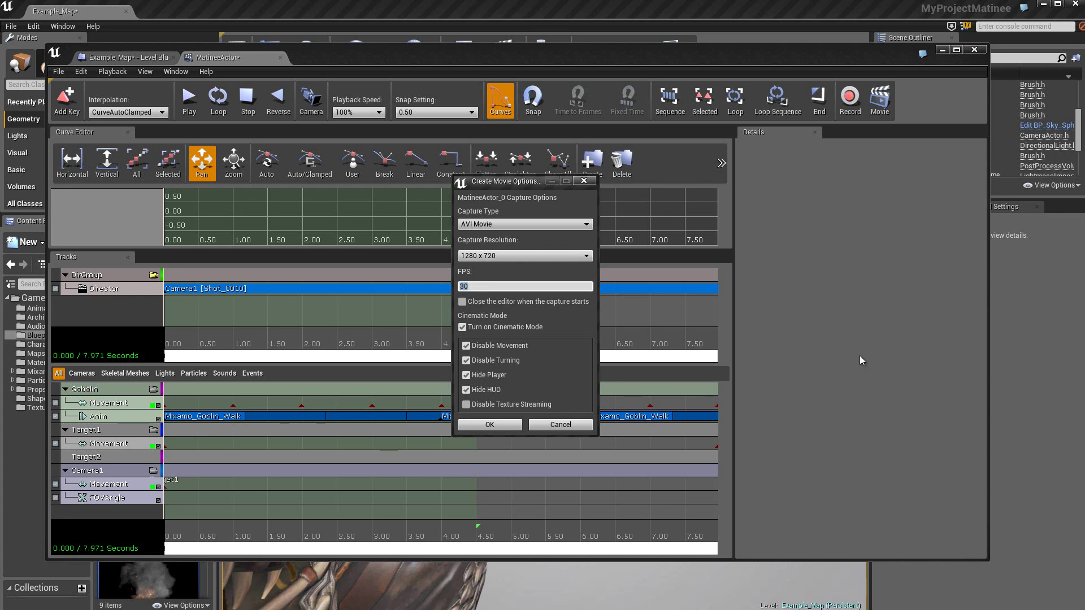
pyautogui.write('25')
pyautogui.press('Return')
# Step: Record the movie, then open Example_Map_MatineeActor_0_25fps_1280x720_0 from VideoCaptures
pyautogui.click(497, 425)
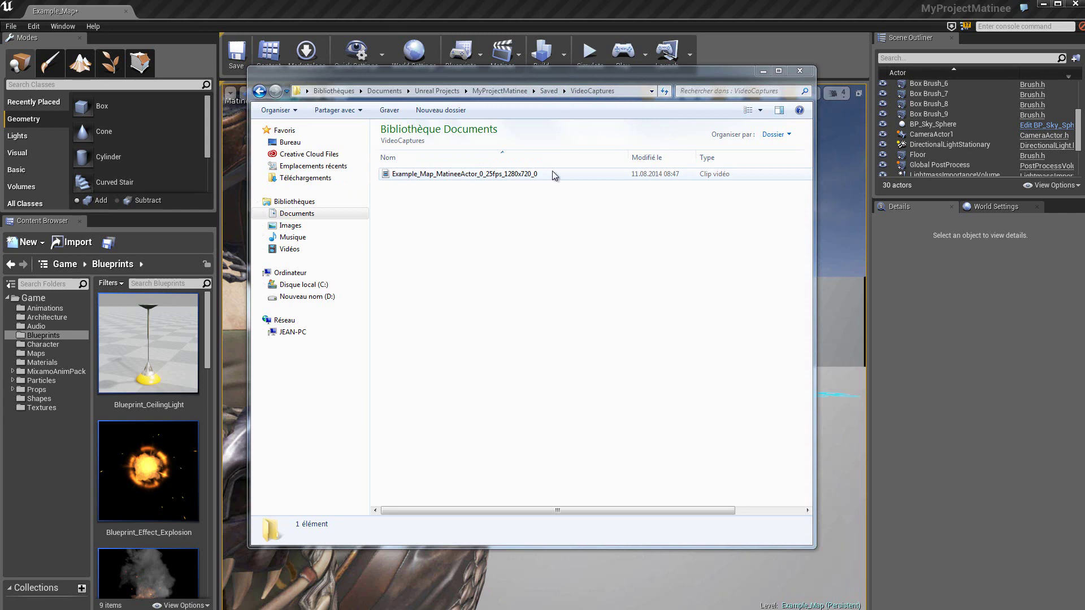
pyautogui.doubleClick(724, 178)
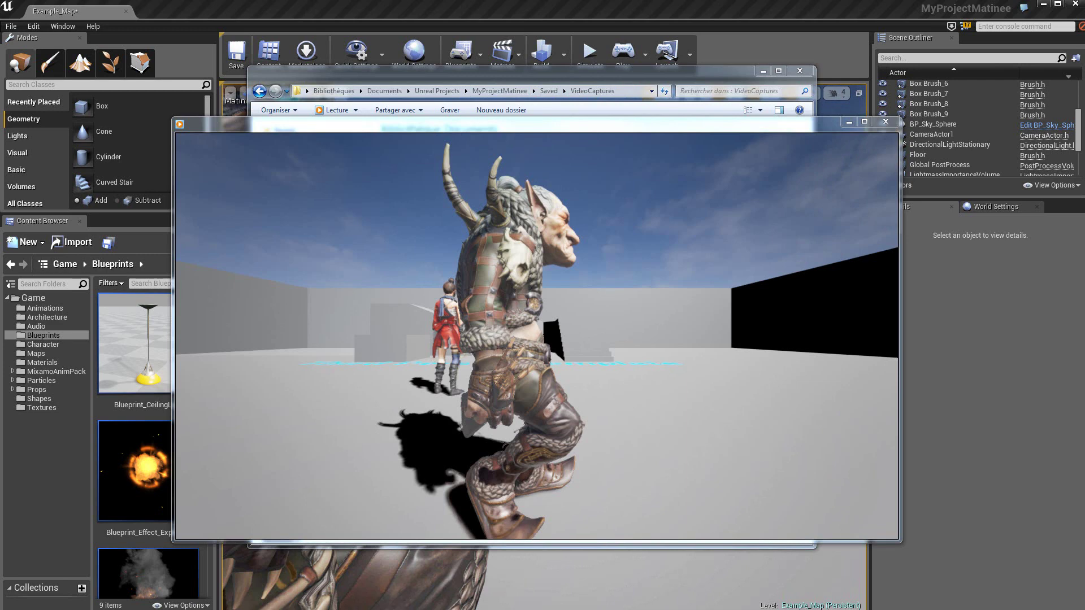
# Step: Play the captured goblin walk-and-jump video in Windows Media Player
pyautogui.moveTo(375, 261)
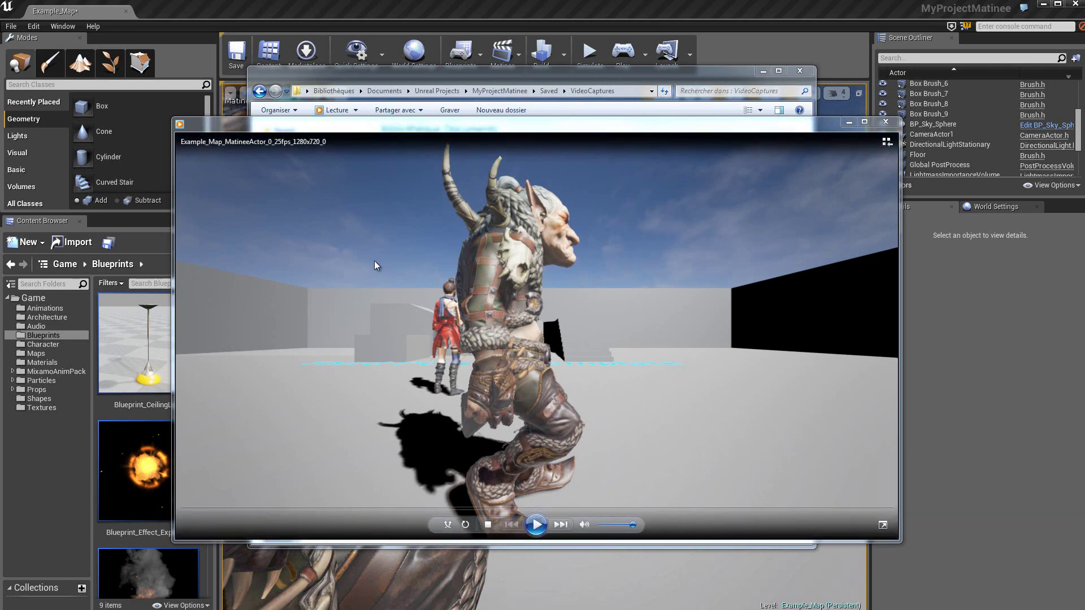
pyautogui.click(534, 527)
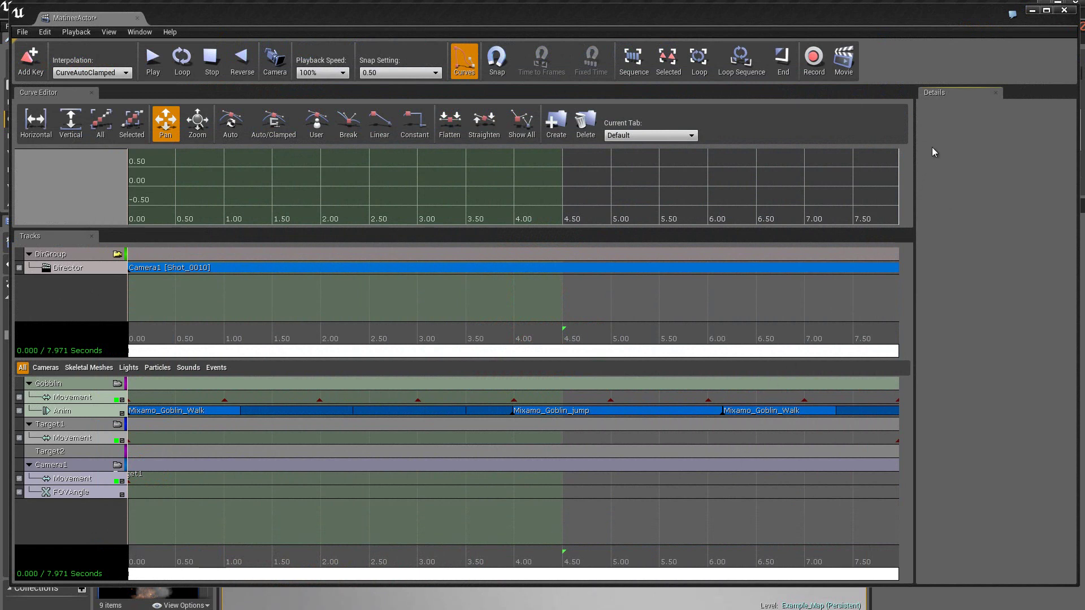
# Step: Frame the goblin and its path in the Matinee Recorder, record a camera take, and close the recorder
pyautogui.click(818, 61)
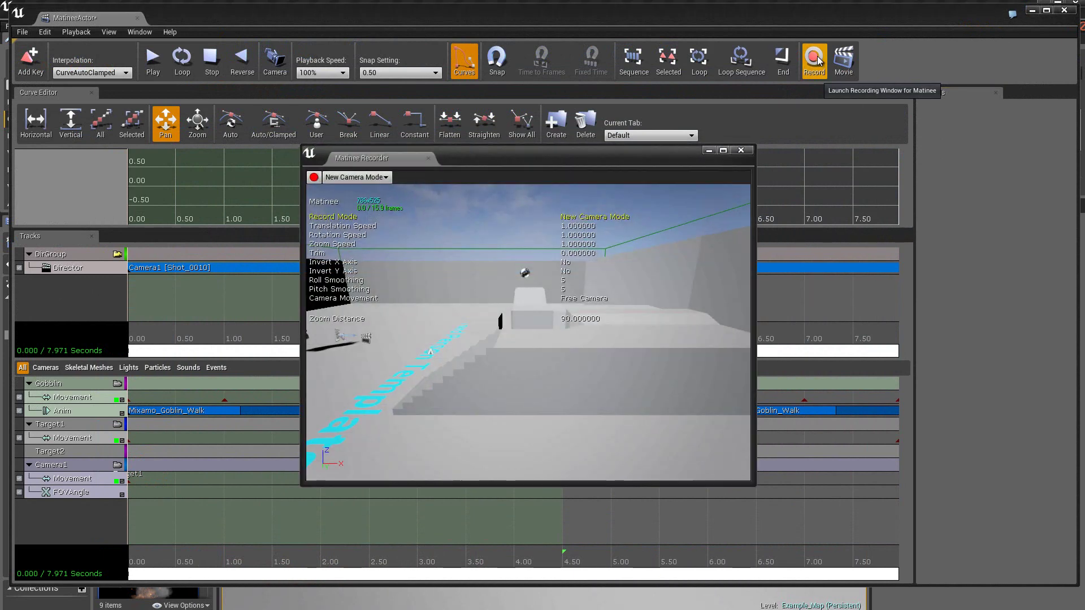
pyautogui.moveTo(562, 368)
pyautogui.mouseDown()
pyautogui.moveTo(490, 370)
pyautogui.moveTo(561, 266)
pyautogui.mouseUp()
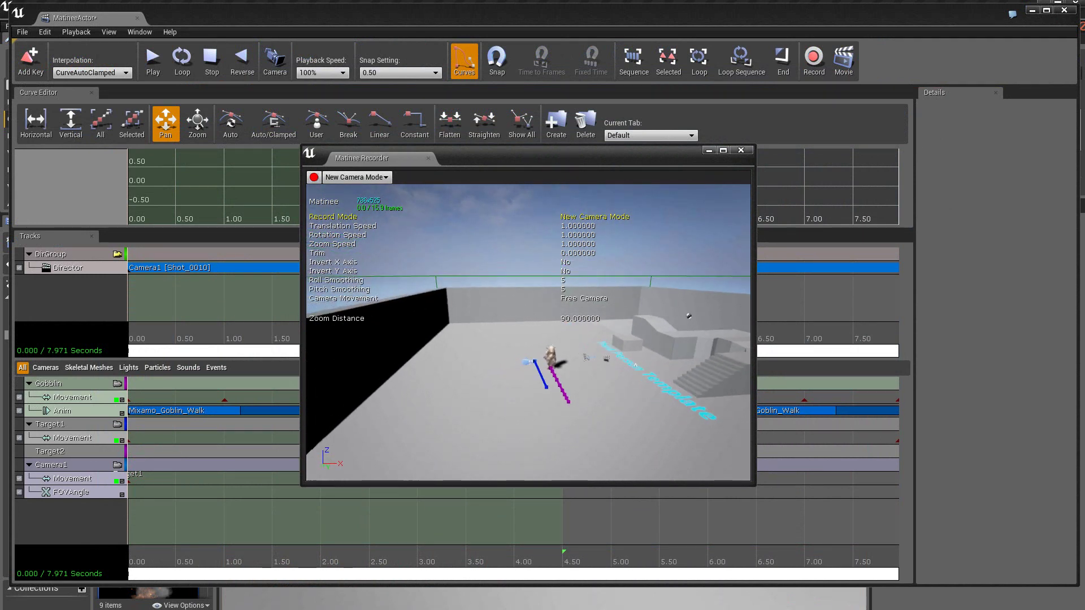
pyautogui.moveTo(745, 305); pyautogui.dragTo(594, 240)
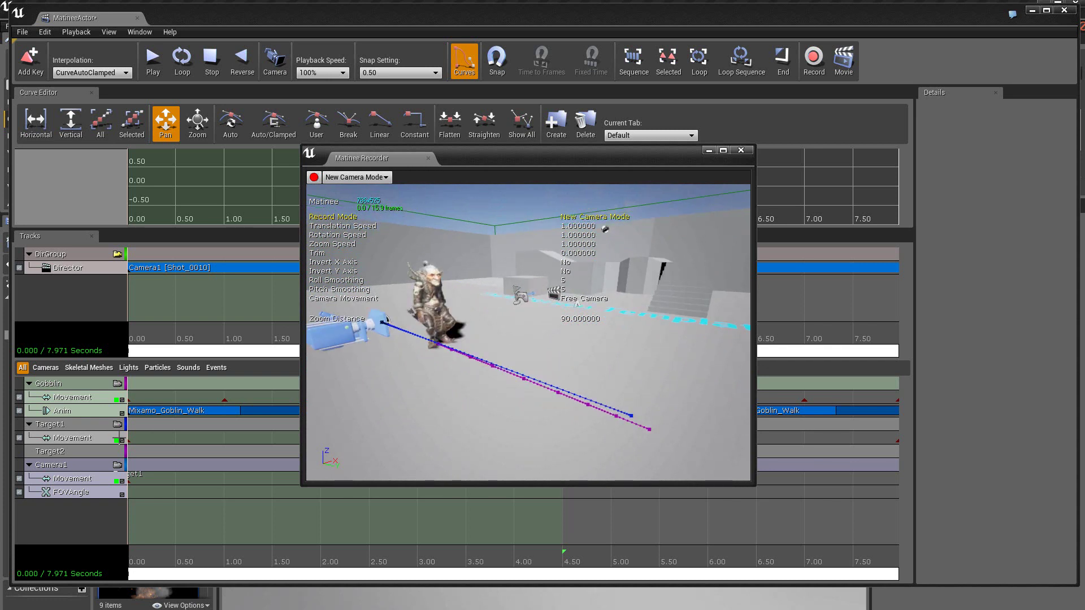
pyautogui.click(314, 179)
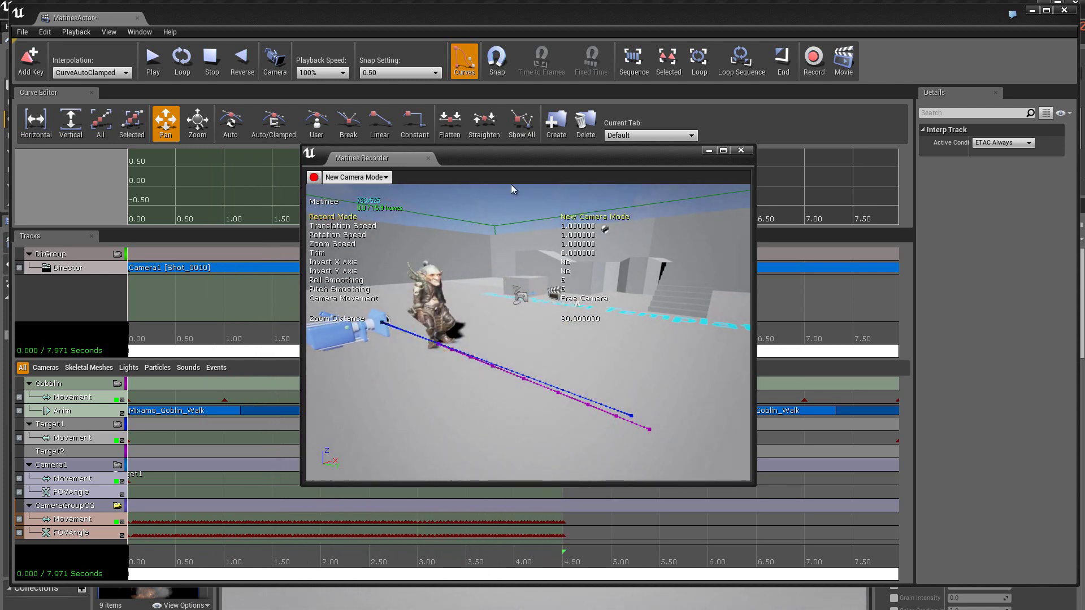
pyautogui.click(741, 150)
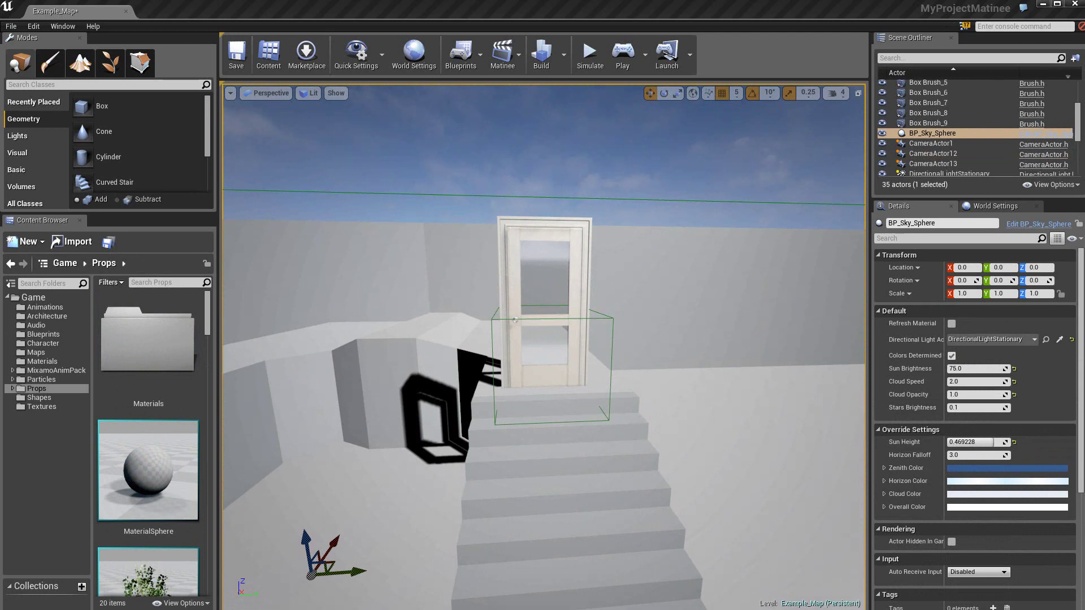
# Step: Locate the SM_DoorFrame asset, then select the SM_Door itself in the level
pyautogui.click(502, 299)
pyautogui.hotkey('ctrl', 'b')
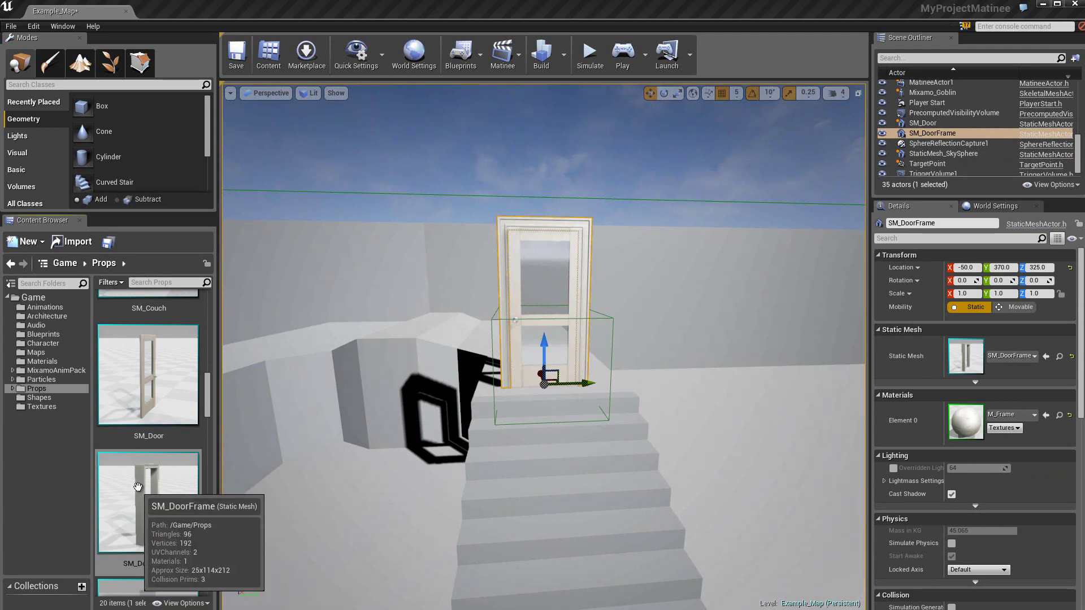
pyautogui.click(144, 522)
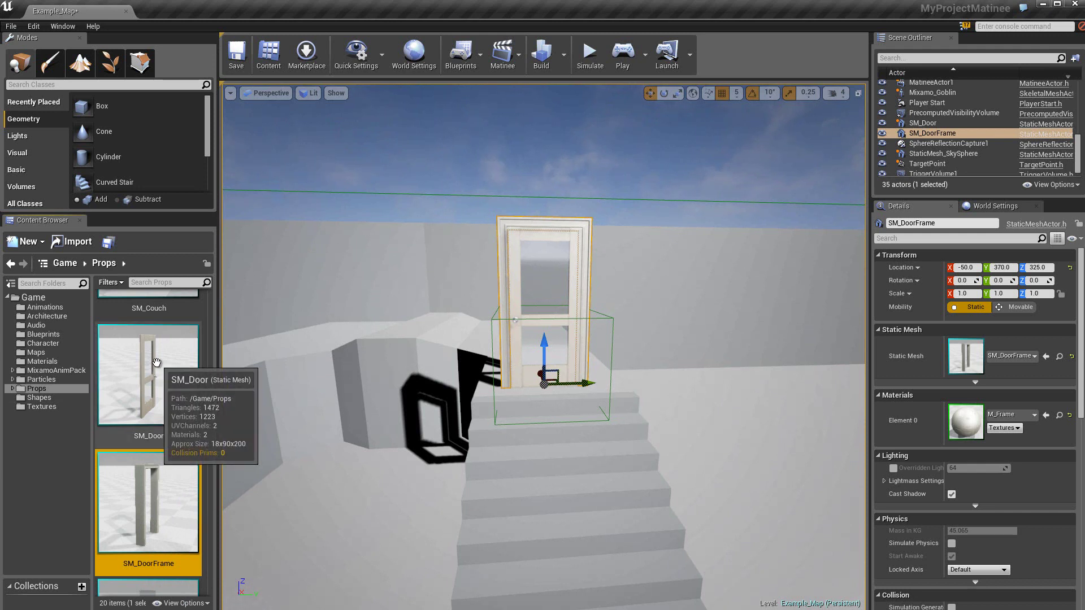
pyautogui.click(150, 379)
pyautogui.click(573, 256)
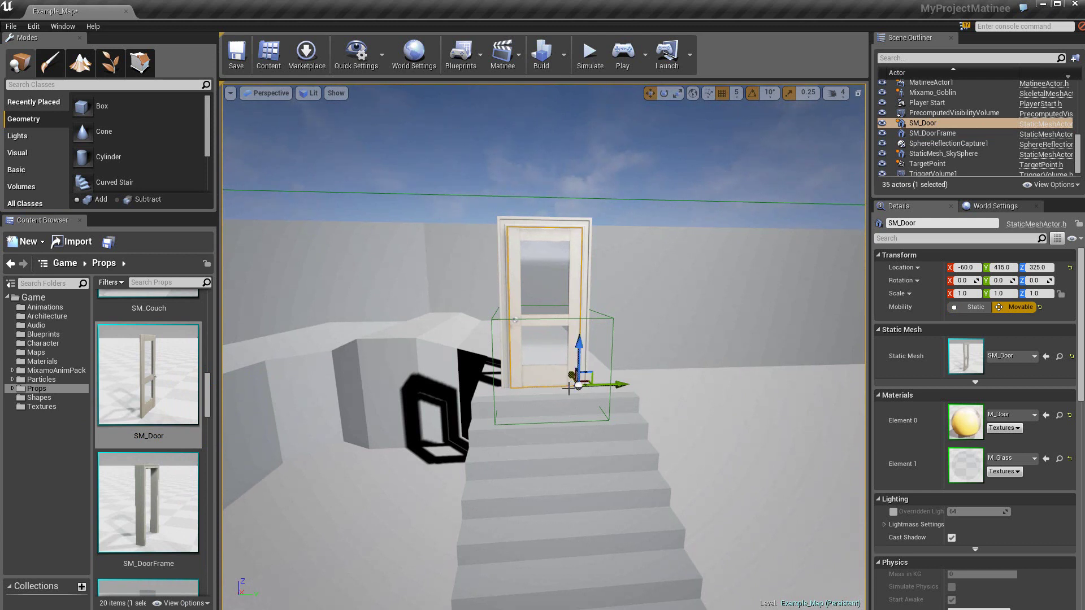
# Step: Try door yaw values 180 and 90, leave it at 0, then select and deselect the trigger volume
pyautogui.click(1037, 281)
pyautogui.write('18')
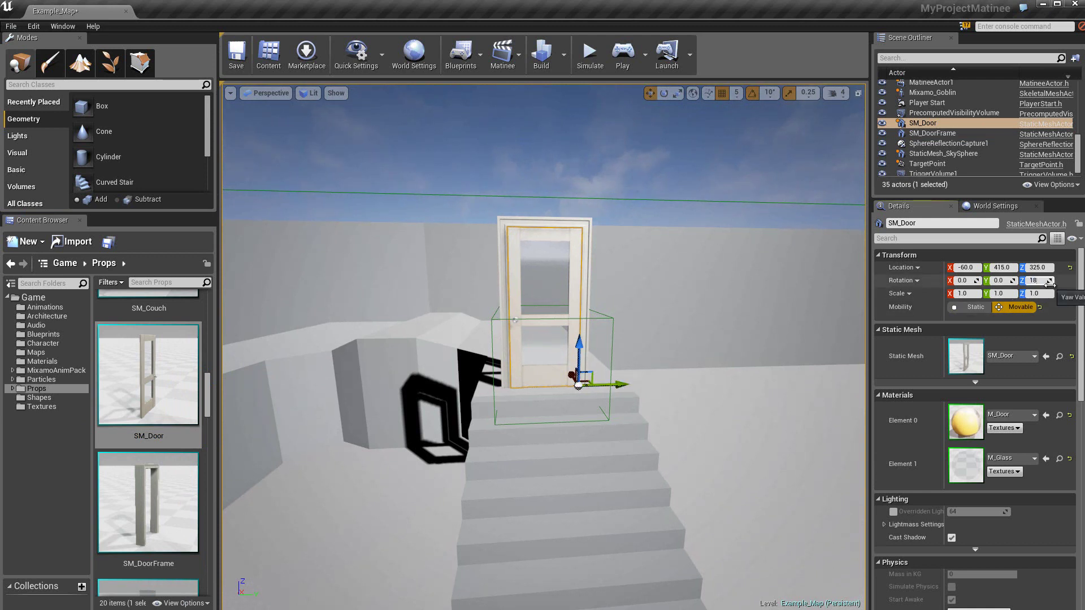
pyautogui.write('0')
pyautogui.press('Return')
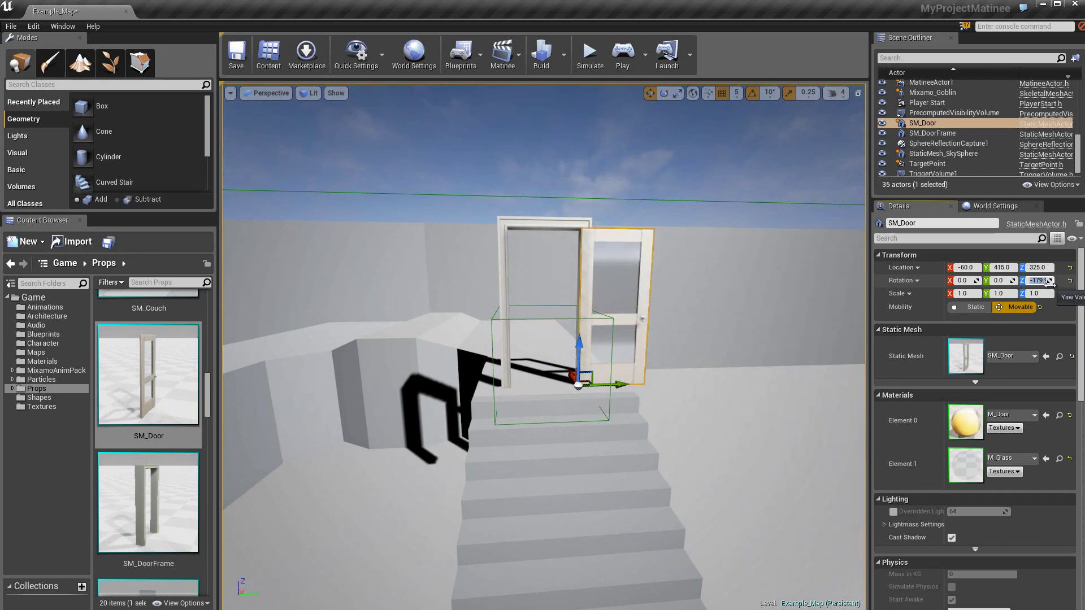
pyautogui.write('0')
pyautogui.press('Return')
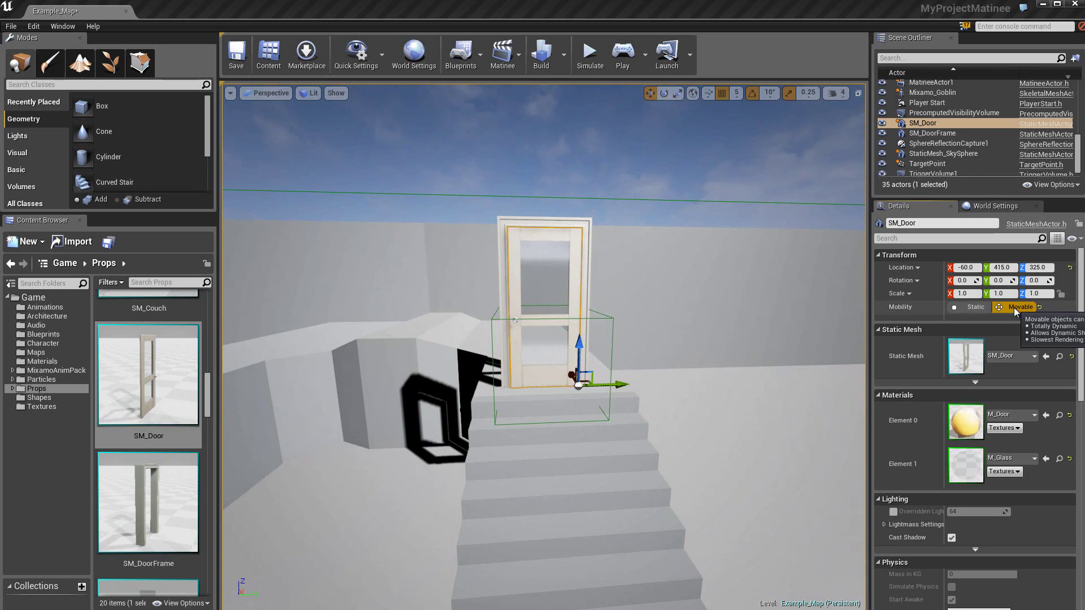
pyautogui.click(1041, 281)
pyautogui.write('90')
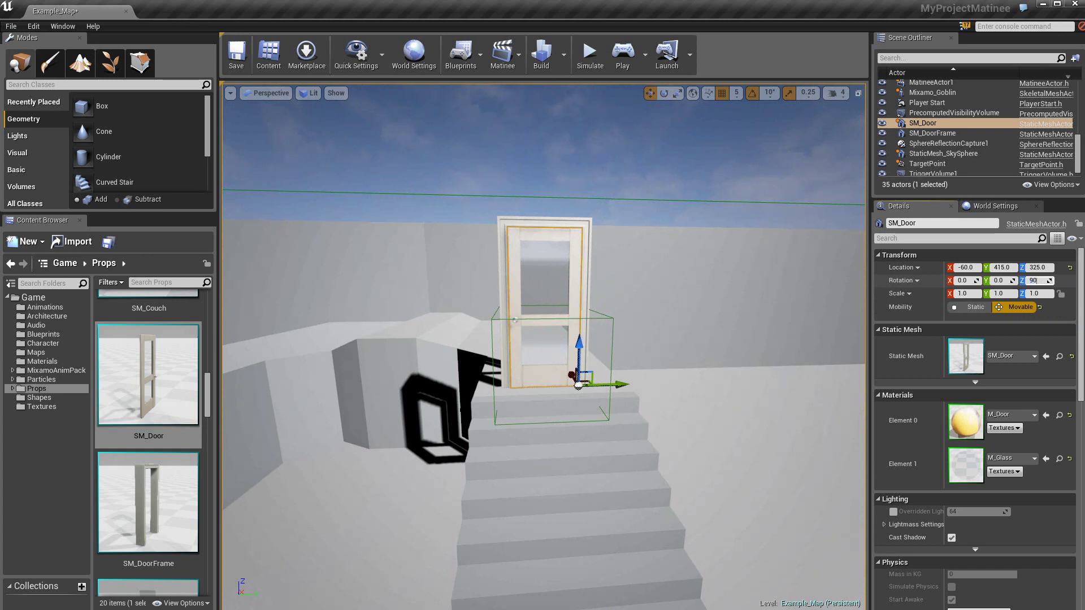
pyautogui.press('Return')
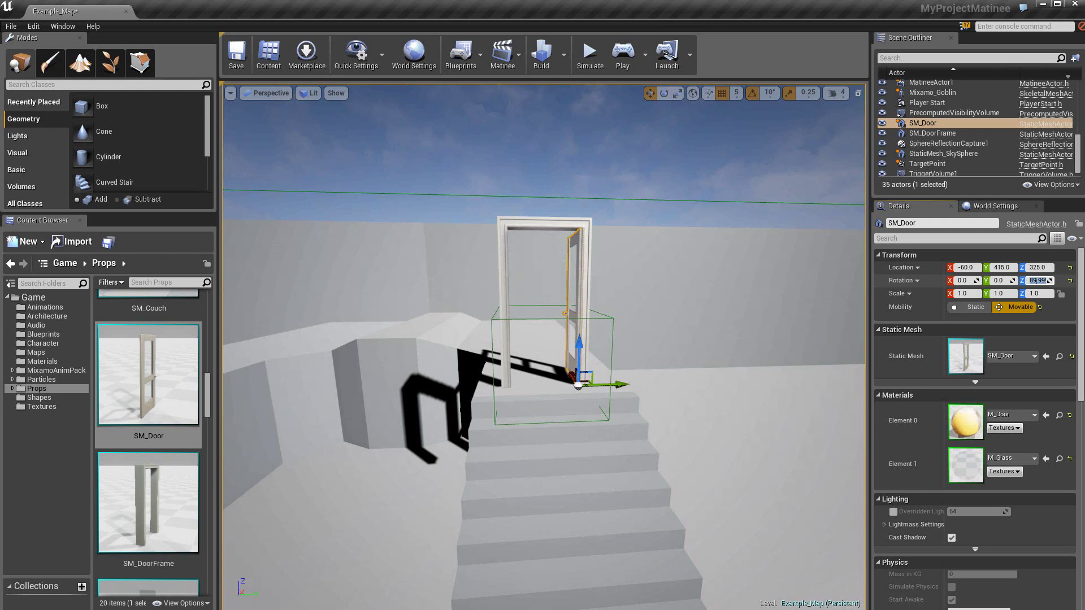
pyautogui.write('0')
pyautogui.press('Return')
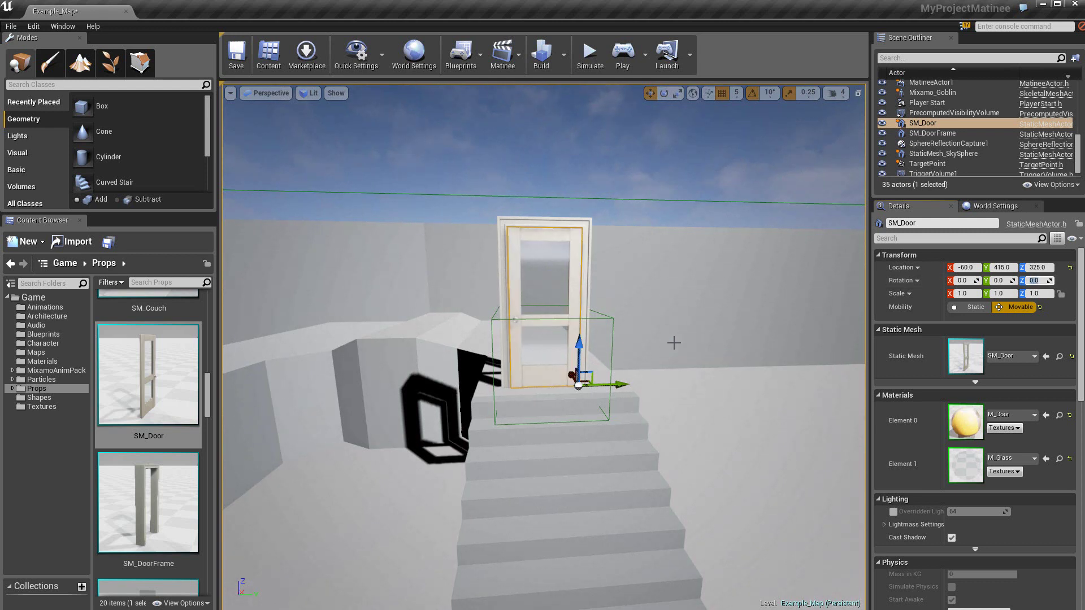
pyautogui.click(612, 350)
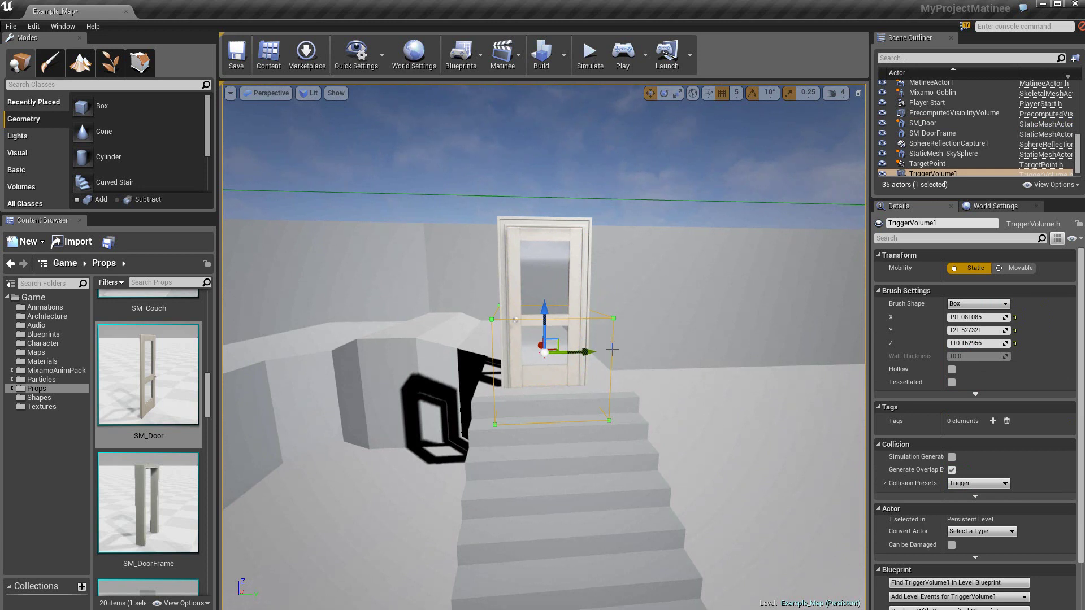
pyautogui.click(491, 132)
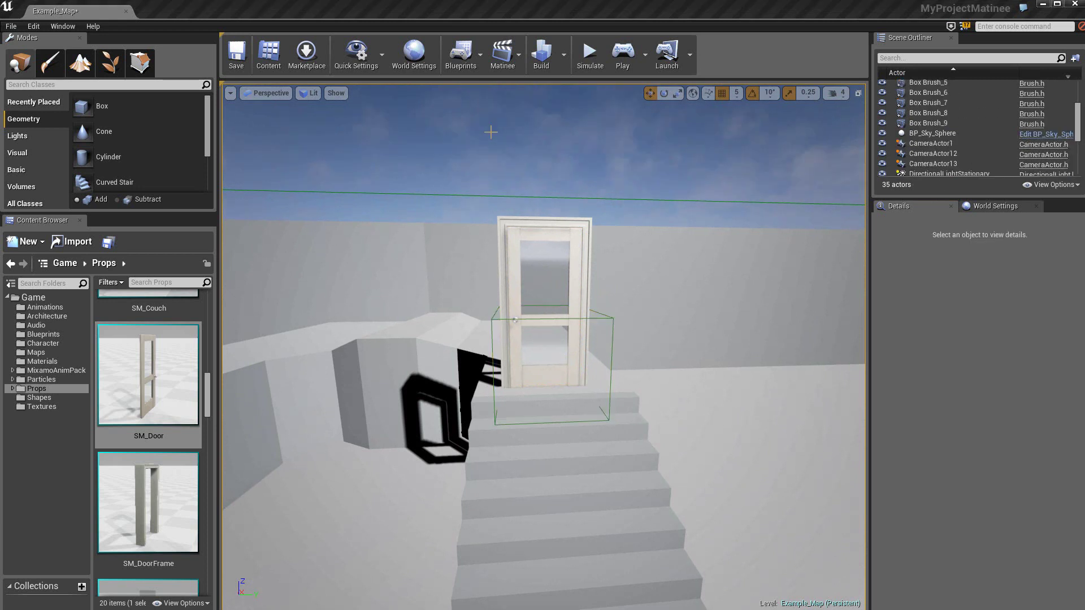
# Step: Add a new Matinee actor and give it an empty group named 'Porte'
pyautogui.click(518, 67)
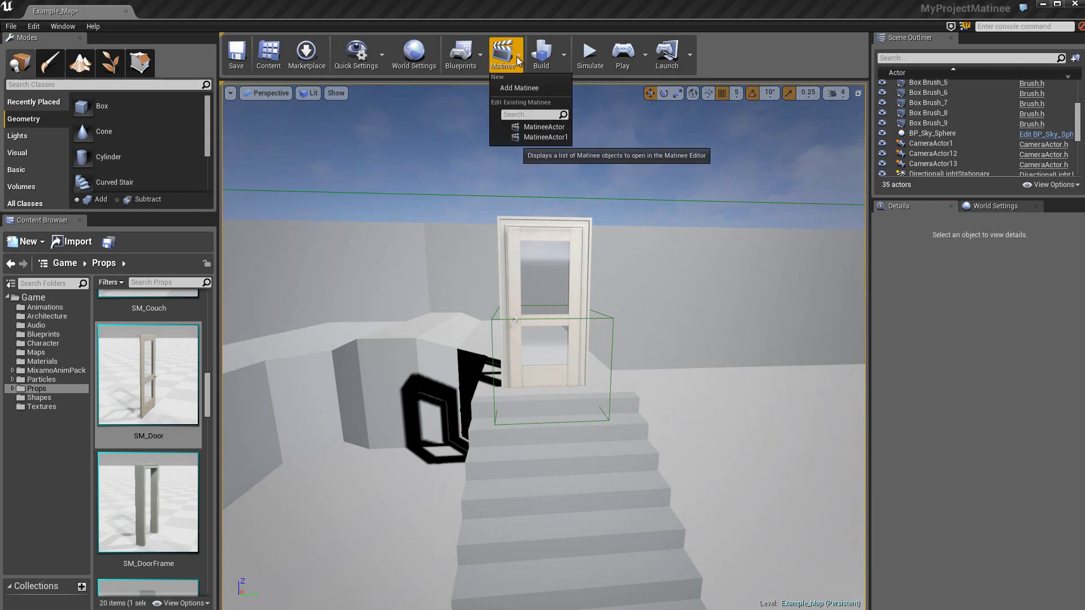
pyautogui.click(530, 89)
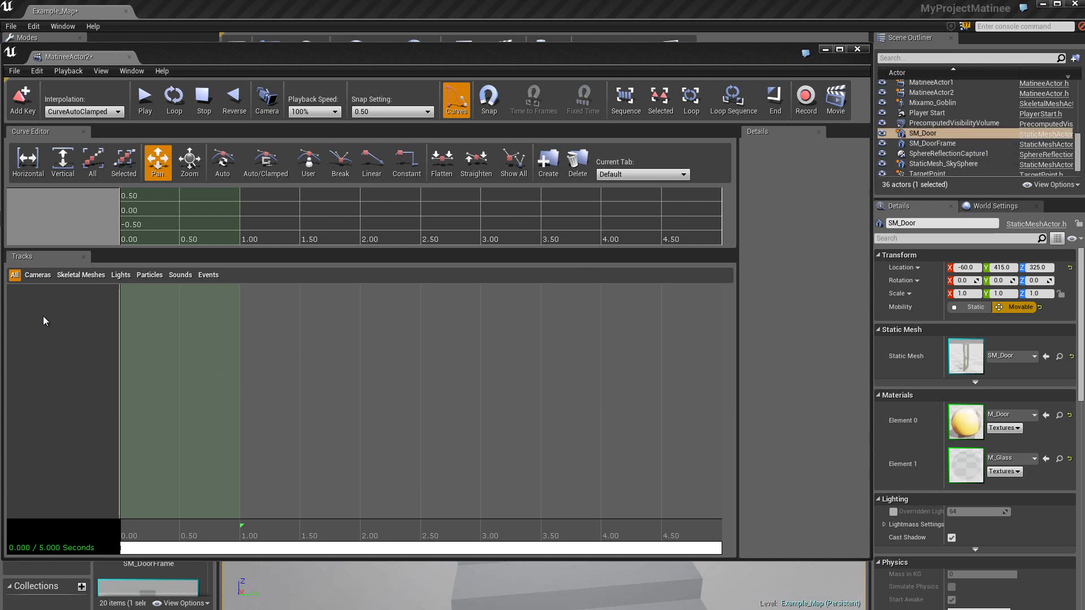
pyautogui.rightClick(57, 309)
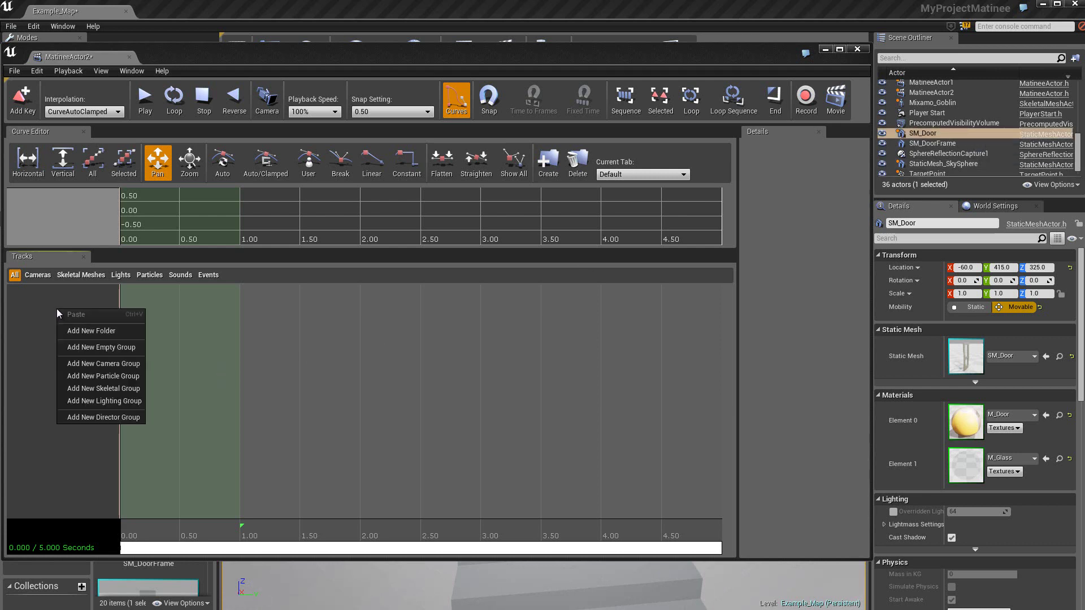
pyautogui.click(83, 348)
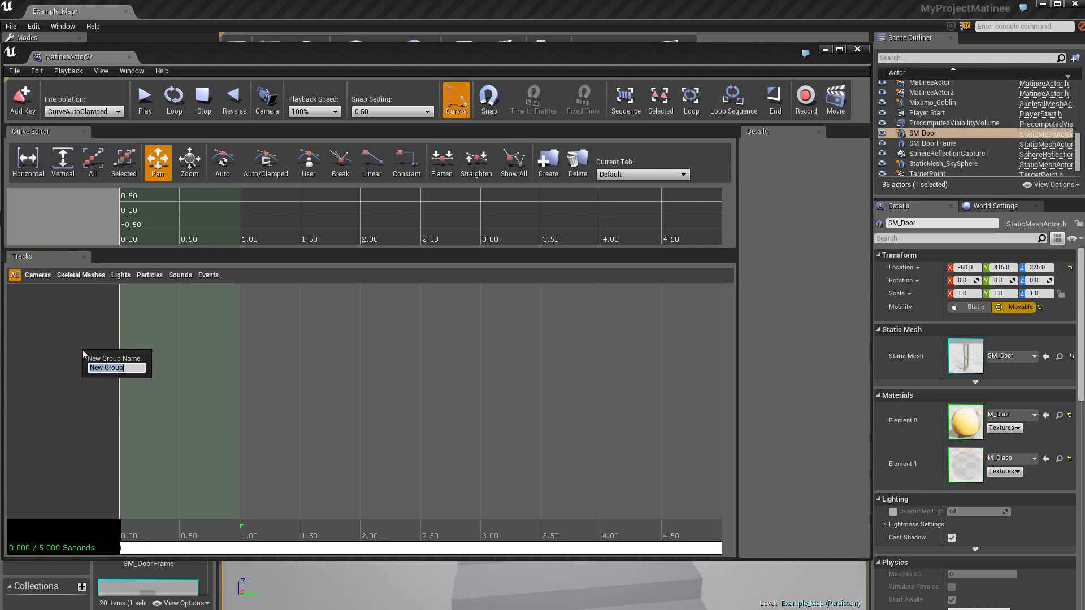
pyautogui.write('Porte')
pyautogui.press('Return')
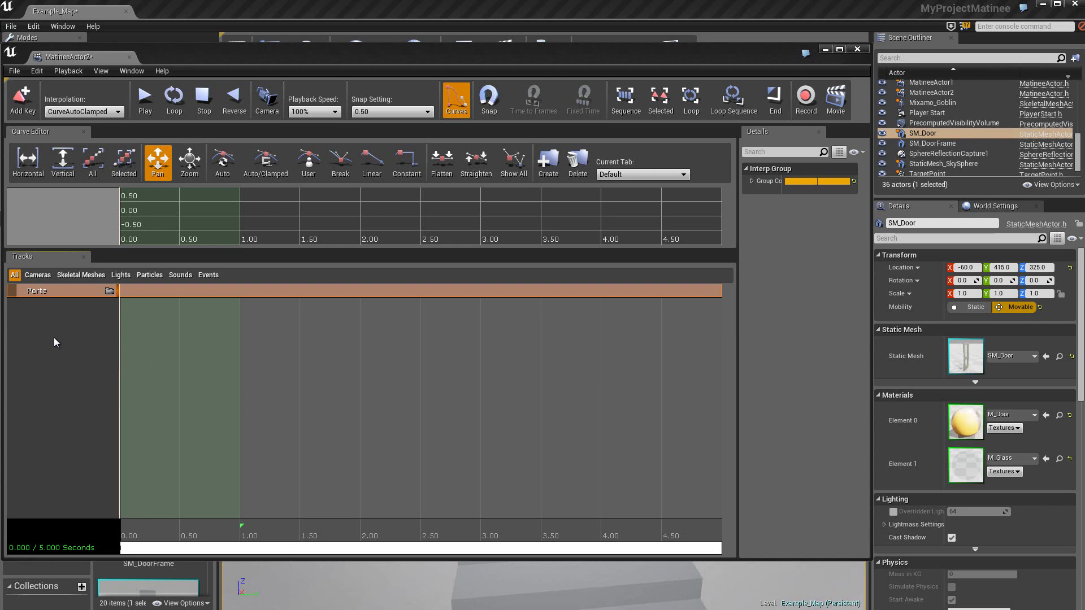
# Step: Add a Movement track to Porte, key door yaw 180 at about 2 s, and scrub to preview
pyautogui.rightClick(66, 294)
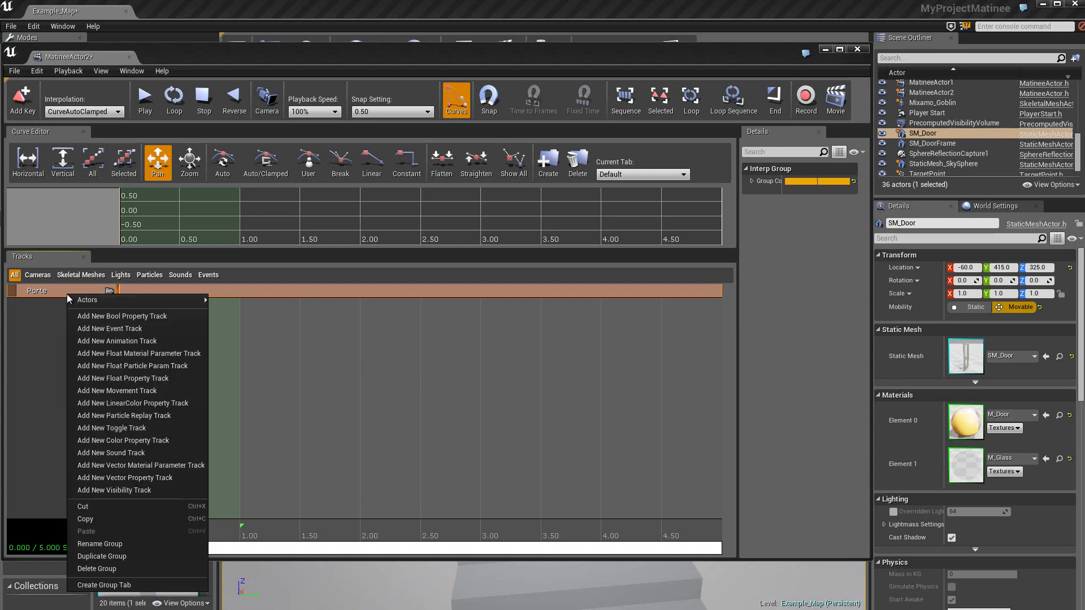
pyautogui.click(104, 391)
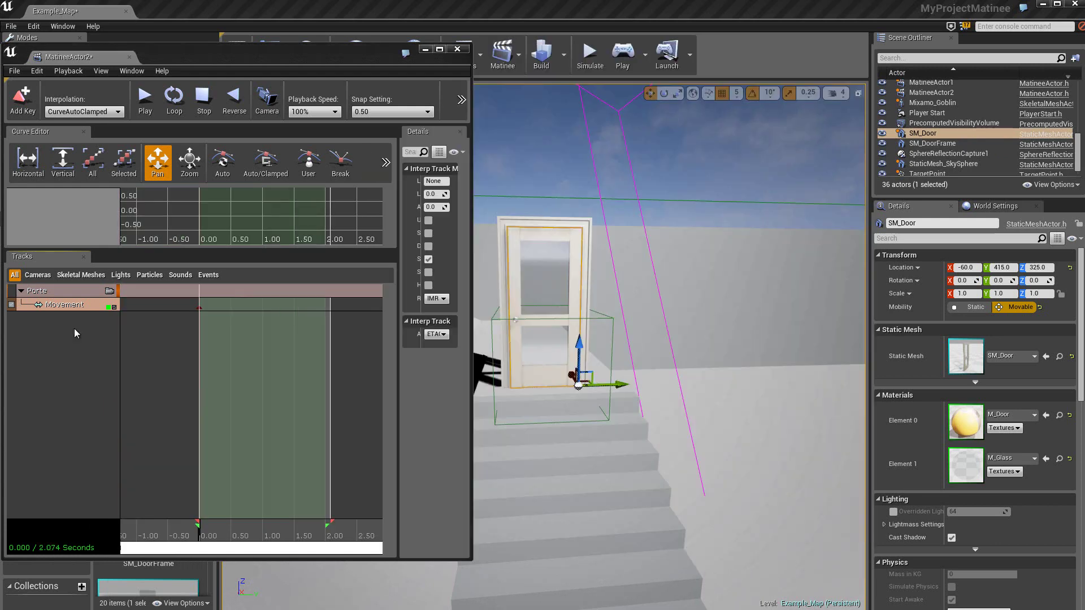
pyautogui.click(209, 537)
pyautogui.moveTo(229, 534); pyautogui.dragTo(325, 527)
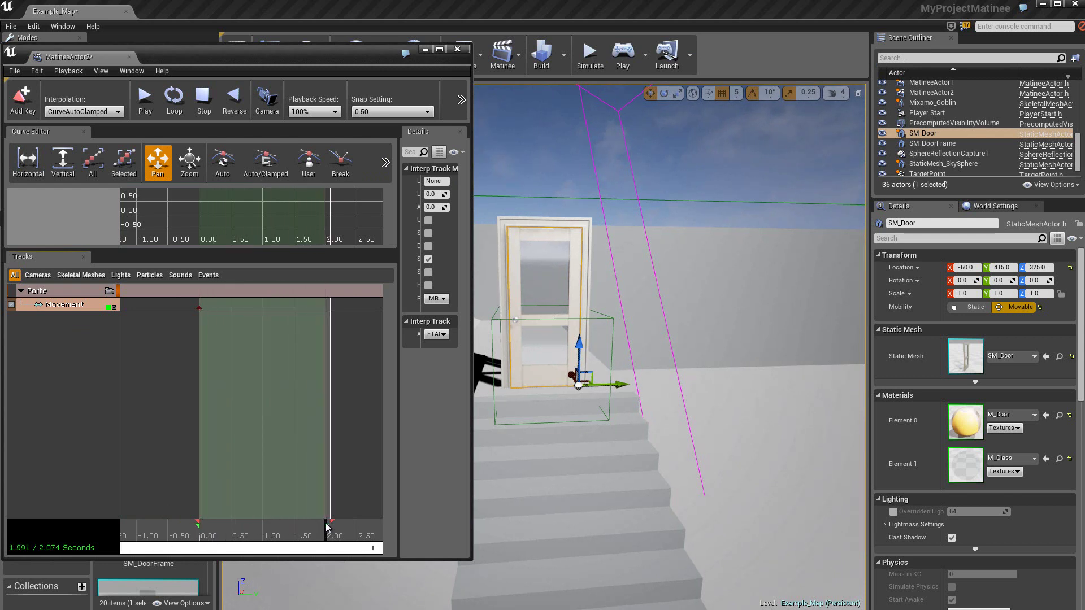
pyautogui.click(24, 101)
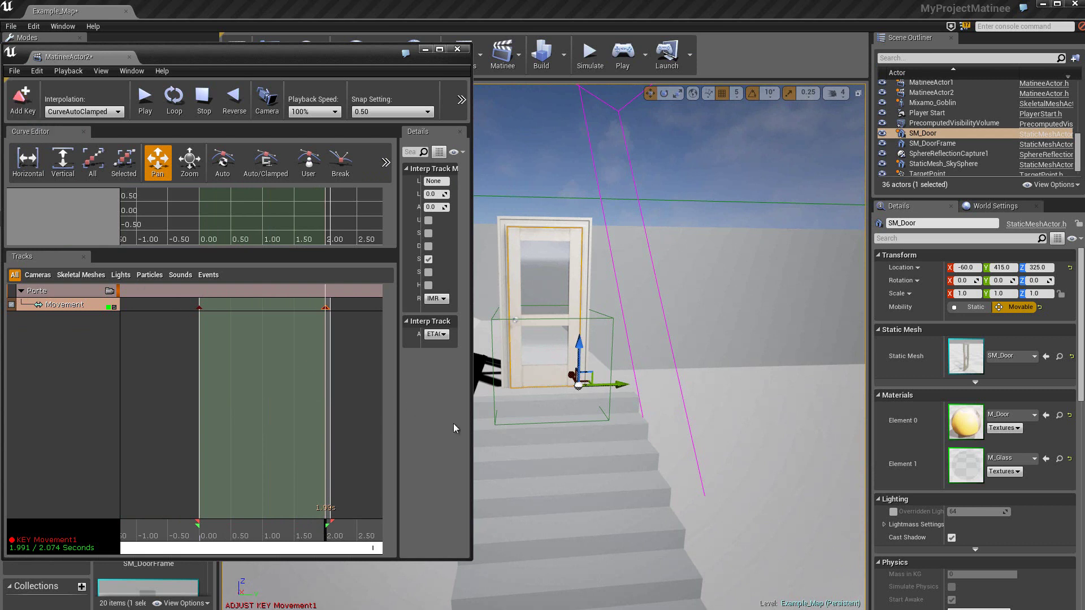
pyautogui.click(1040, 282)
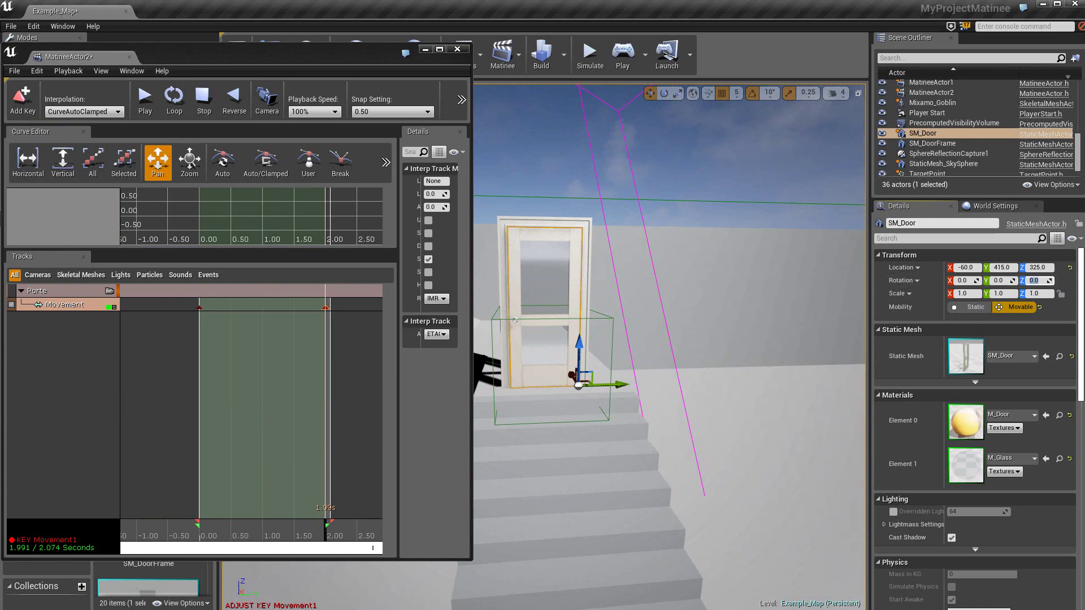
pyautogui.write('180')
pyautogui.write('-179.9')
pyautogui.press('Return')
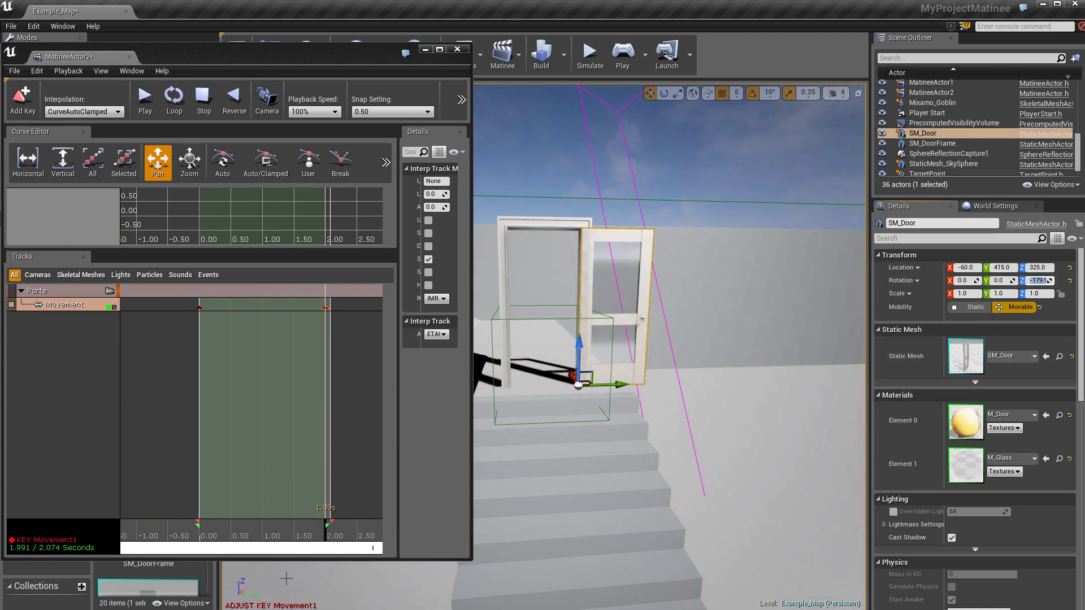
pyautogui.moveTo(326, 537); pyautogui.dragTo(190, 555)
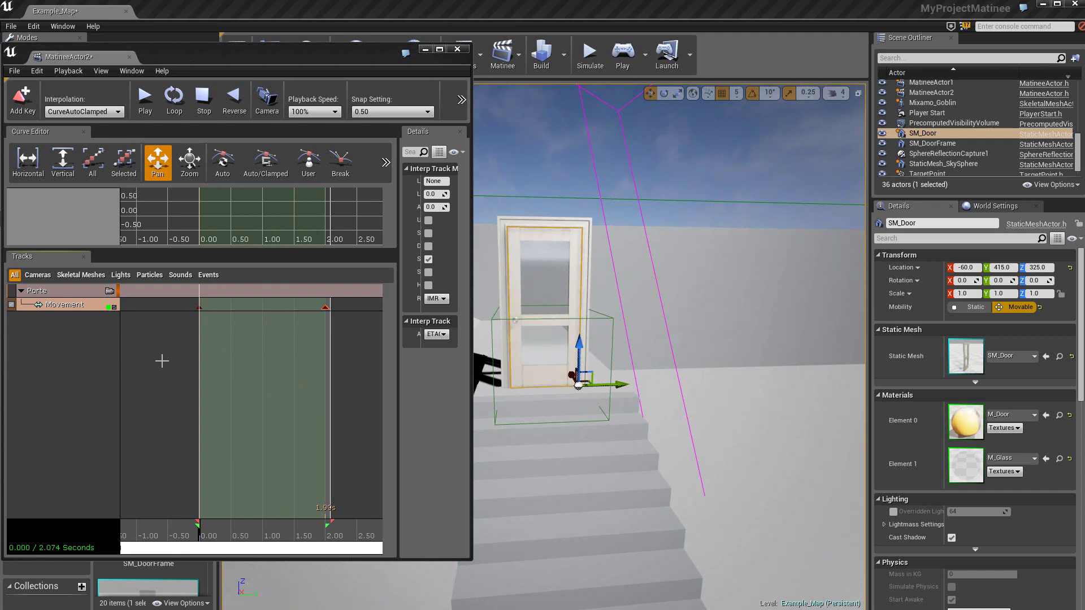
# Step: Loop the door swing preview, stepping playback speed through 25% and 50% back to 100%
pyautogui.click(173, 97)
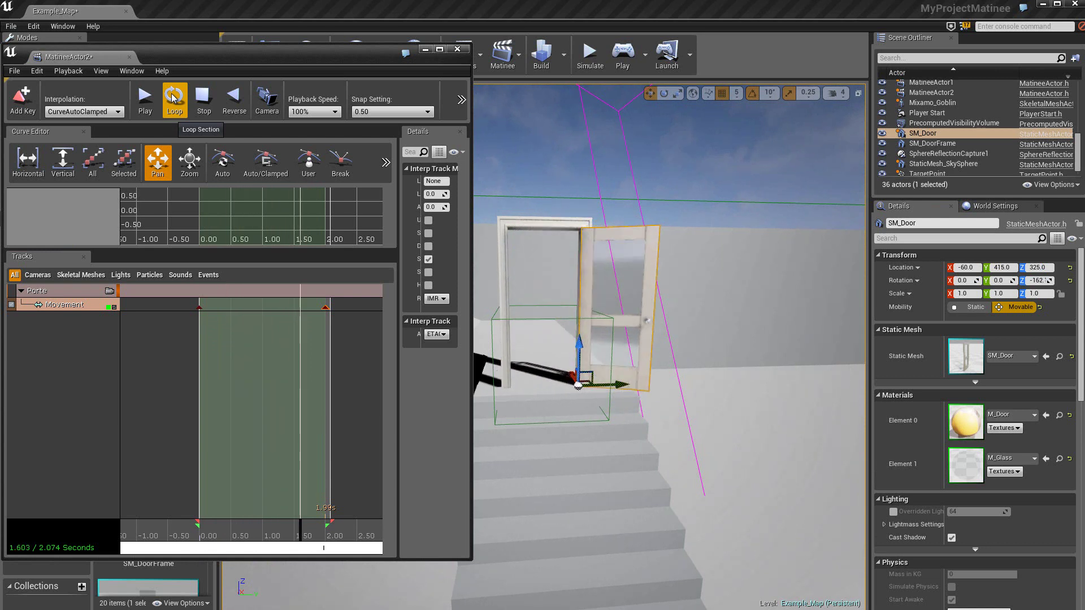
pyautogui.click(320, 113)
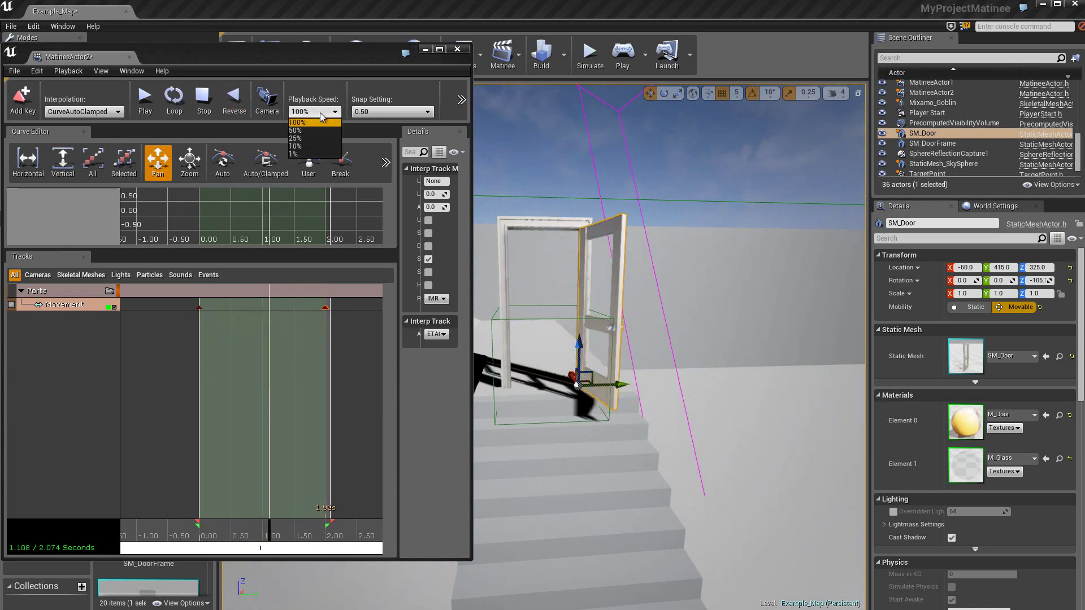
pyautogui.click(312, 138)
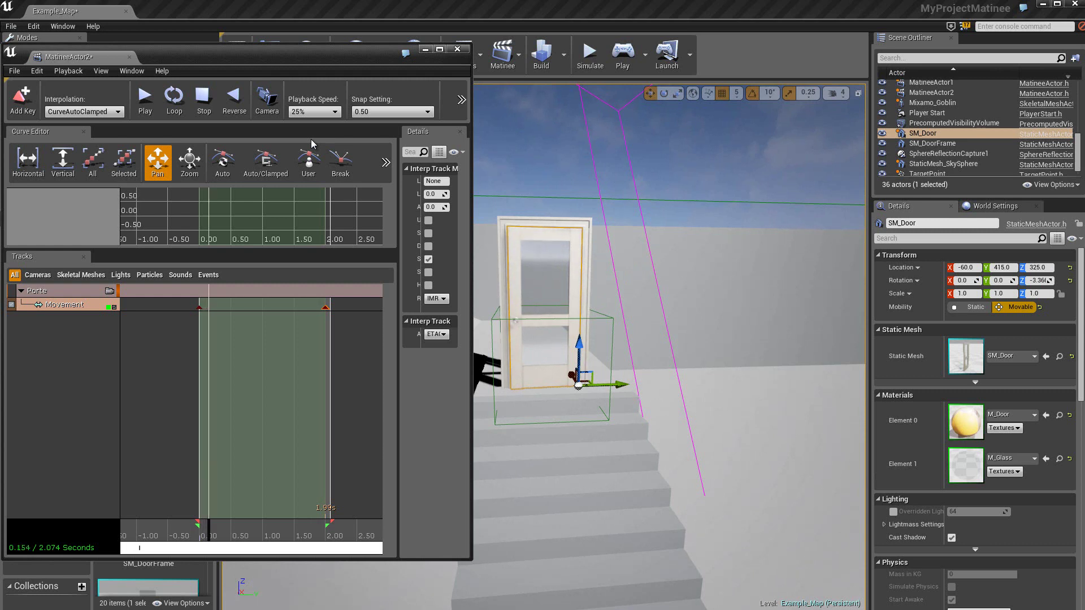
pyautogui.click(318, 113)
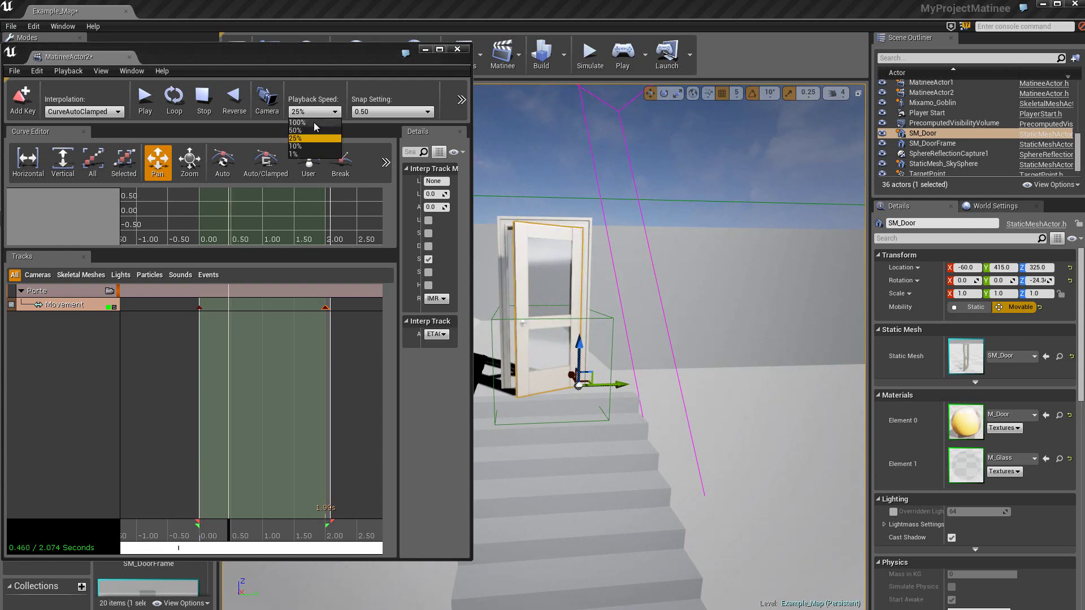
pyautogui.click(314, 131)
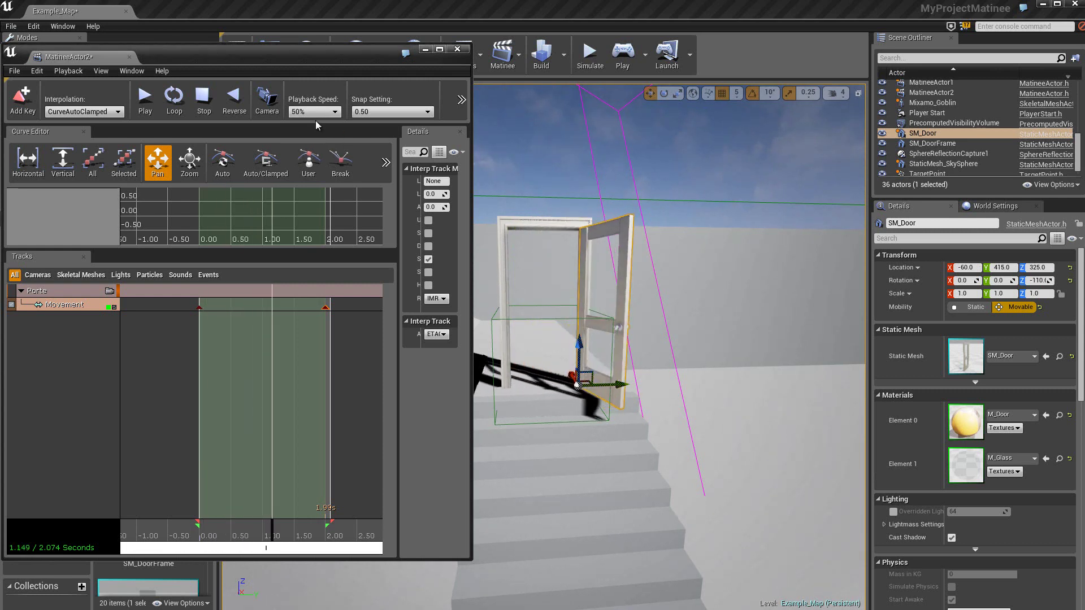
pyautogui.click(314, 112)
pyautogui.click(315, 124)
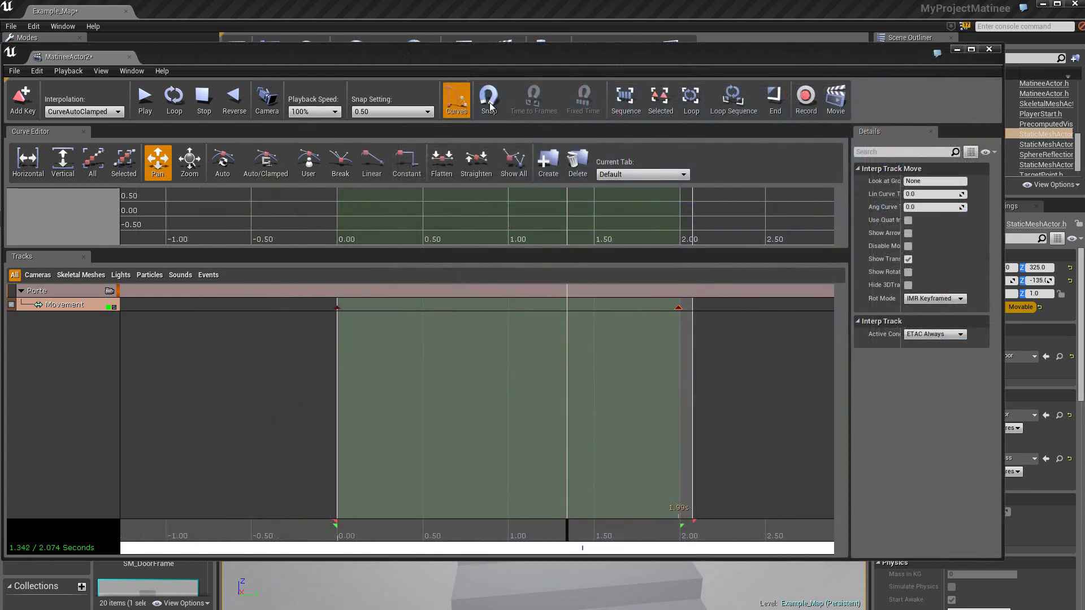
# Step: With snapping at 0.50, end the door sequence at 2.00 seconds and rewind to the start
pyautogui.click(491, 106)
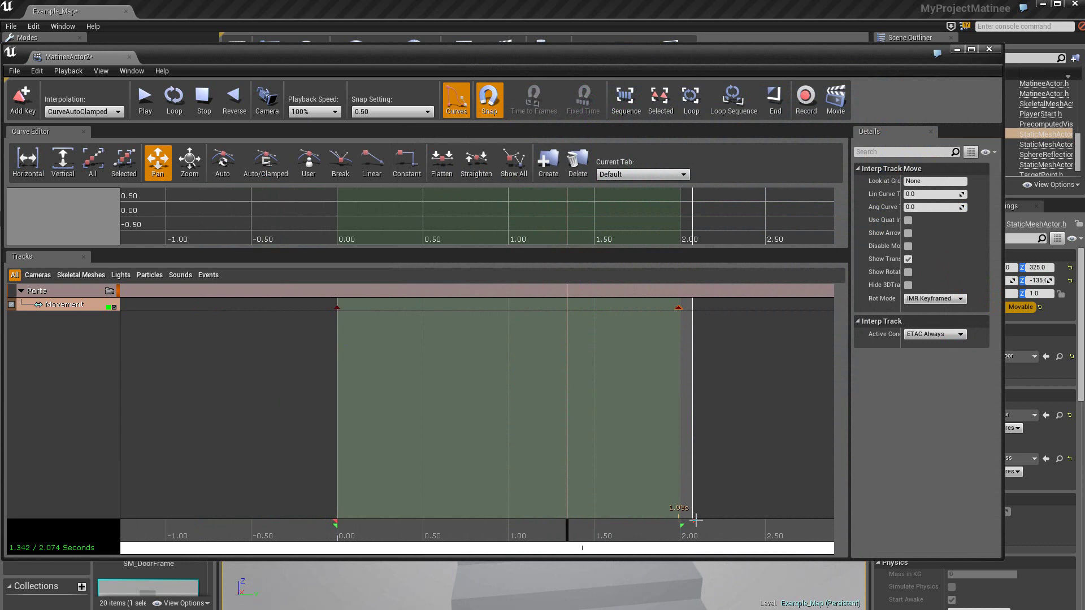
pyautogui.moveTo(696, 520); pyautogui.dragTo(686, 526)
pyautogui.moveTo(606, 516); pyautogui.dragTo(552, 527)
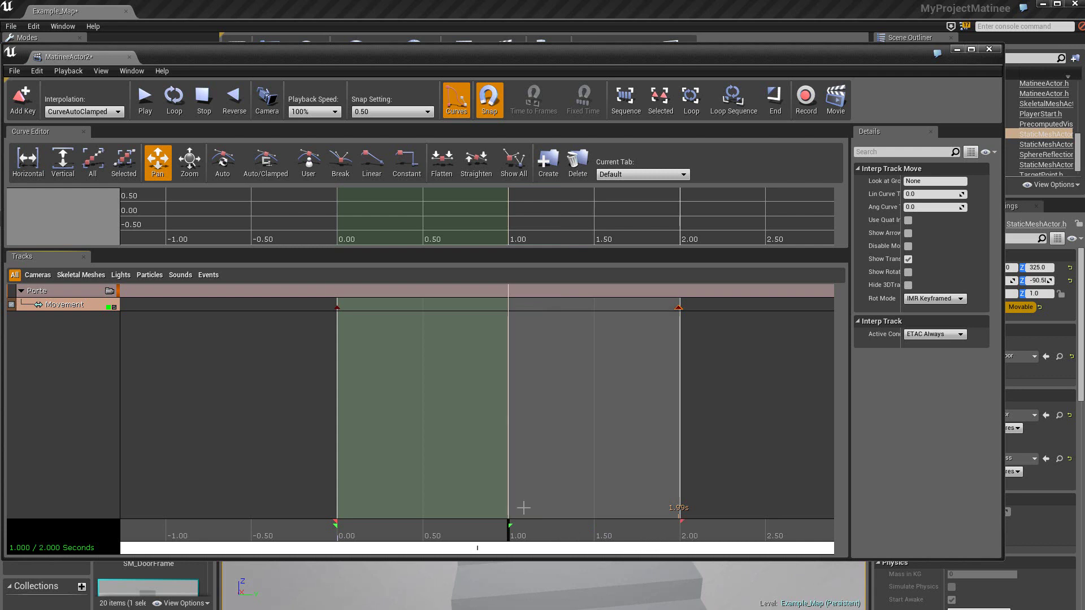
pyautogui.click(395, 113)
pyautogui.click(394, 113)
pyautogui.moveTo(265, 443); pyautogui.dragTo(284, 443)
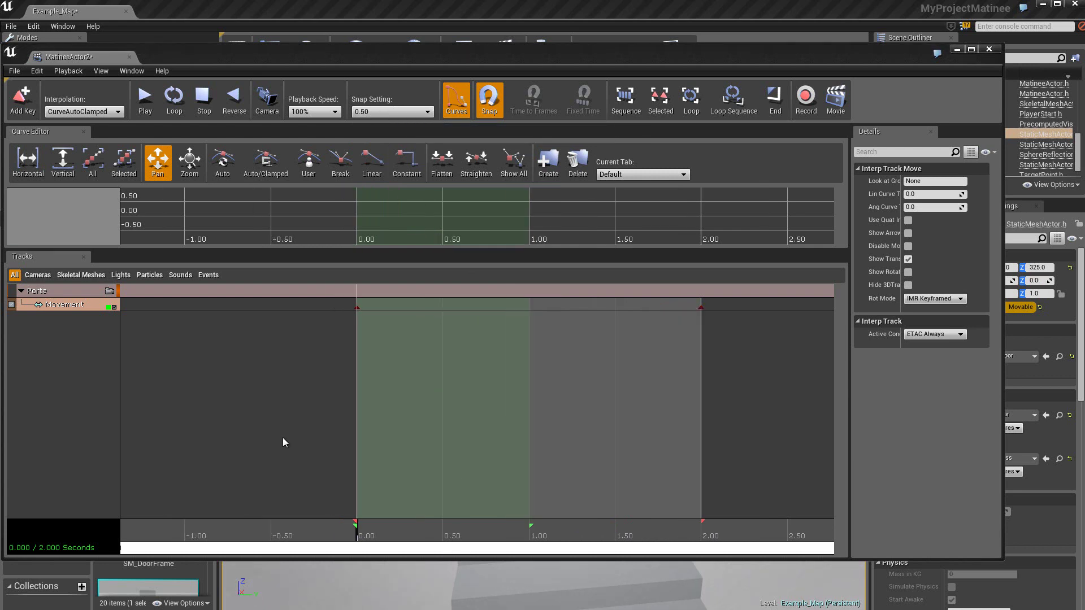
# Step: Check the door's key at 2.00 seconds and make the loop span the whole sequence
pyautogui.click(626, 101)
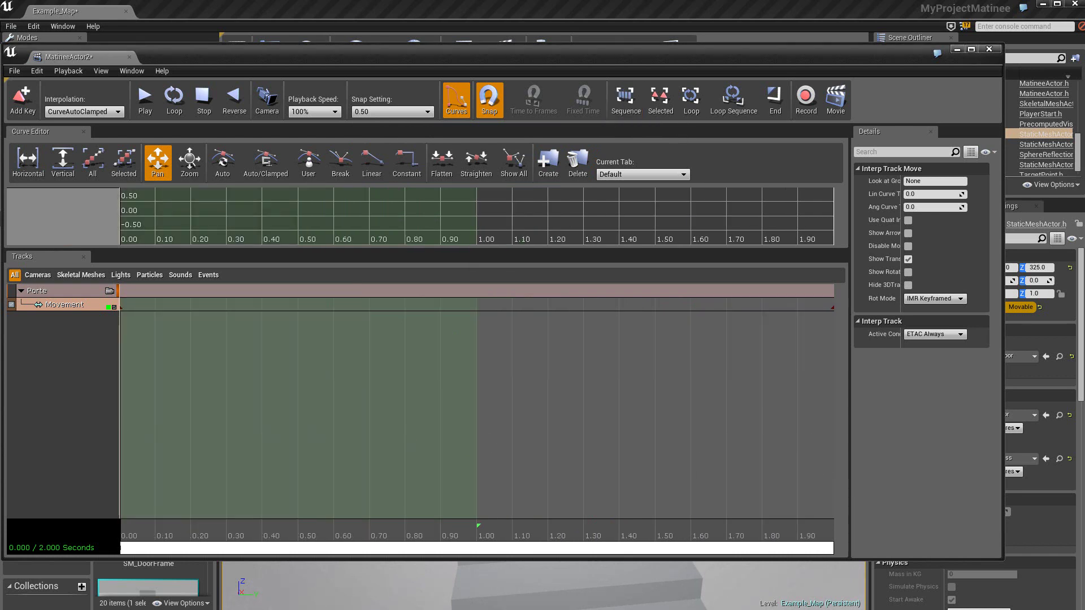
pyautogui.keyDown('ctrl'); pyautogui.click(833, 308); pyautogui.keyUp('ctrl')
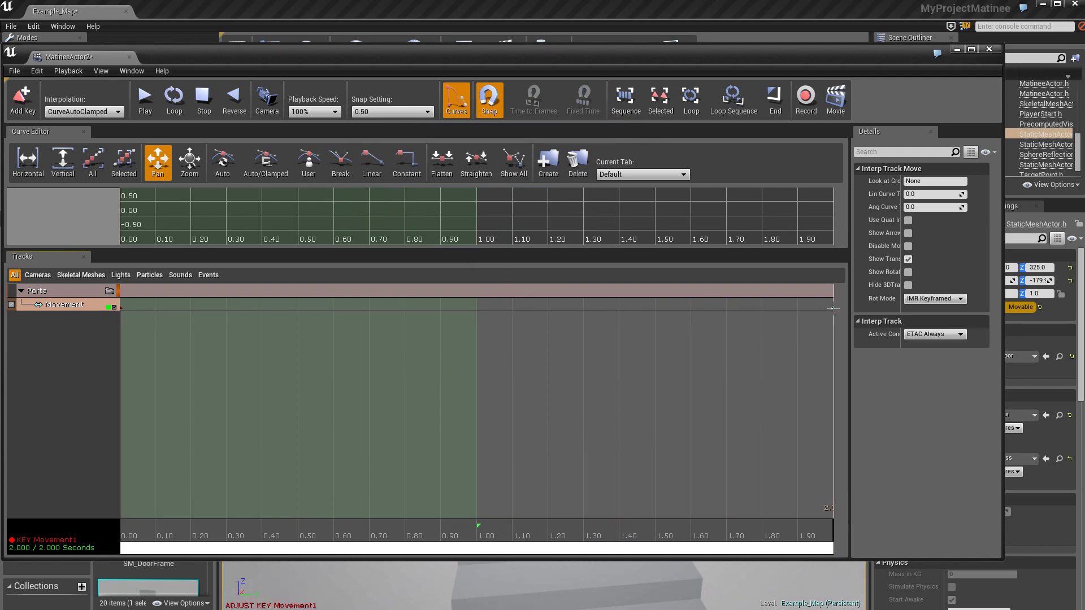
pyautogui.click(662, 100)
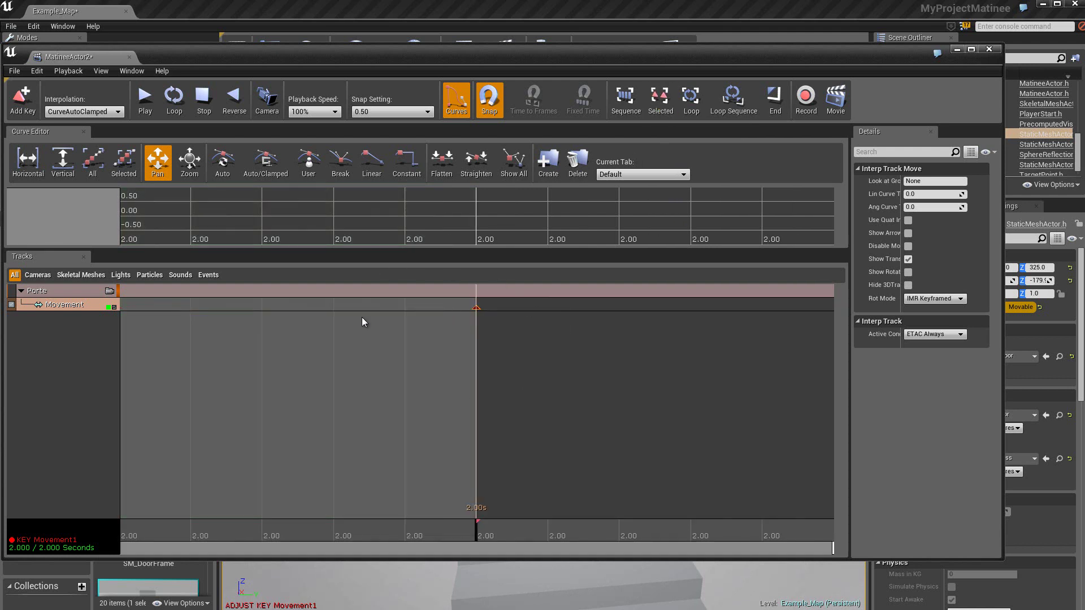
pyautogui.click(627, 98)
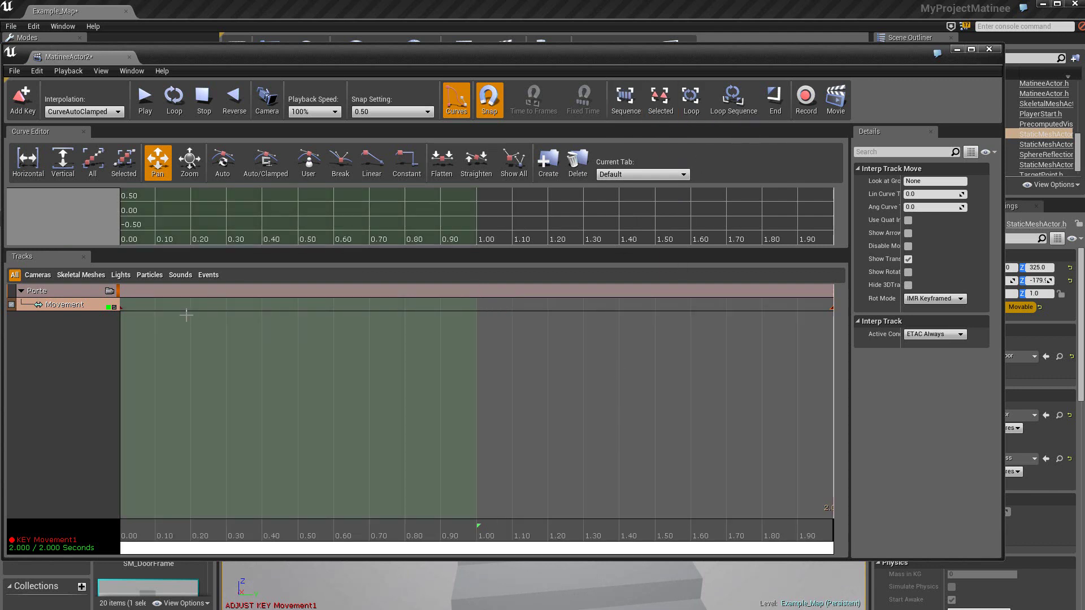
pyautogui.click(691, 100)
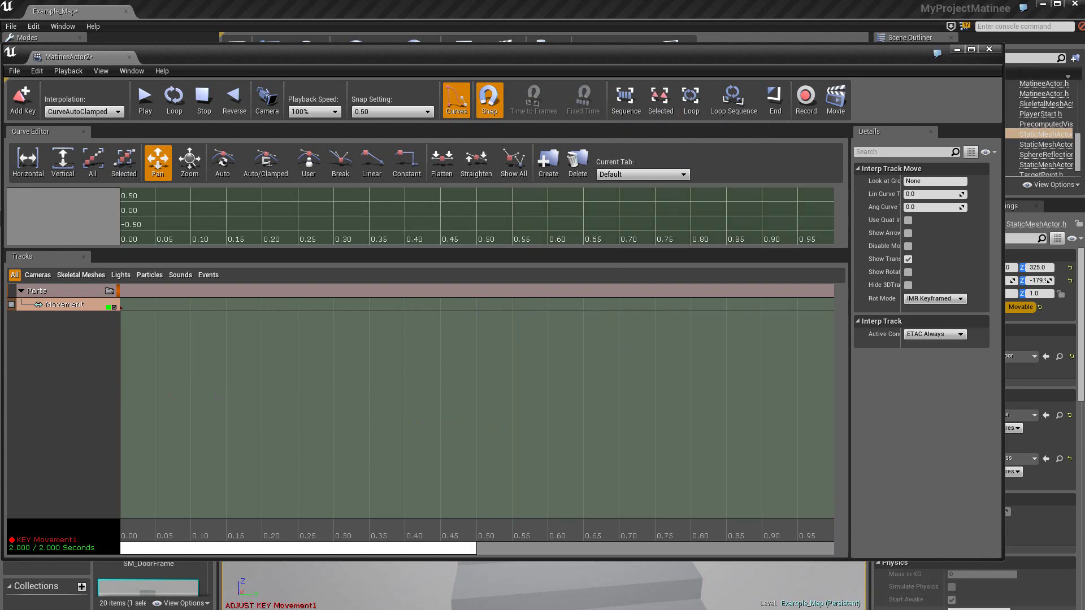
pyautogui.scroll(-10, 463, 396)
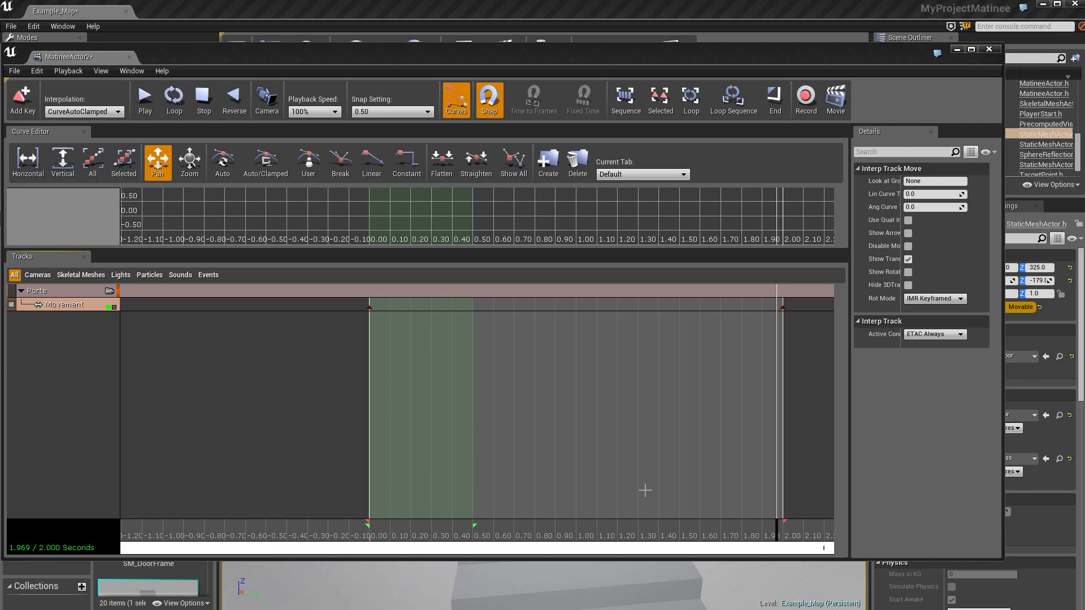
pyautogui.click(734, 99)
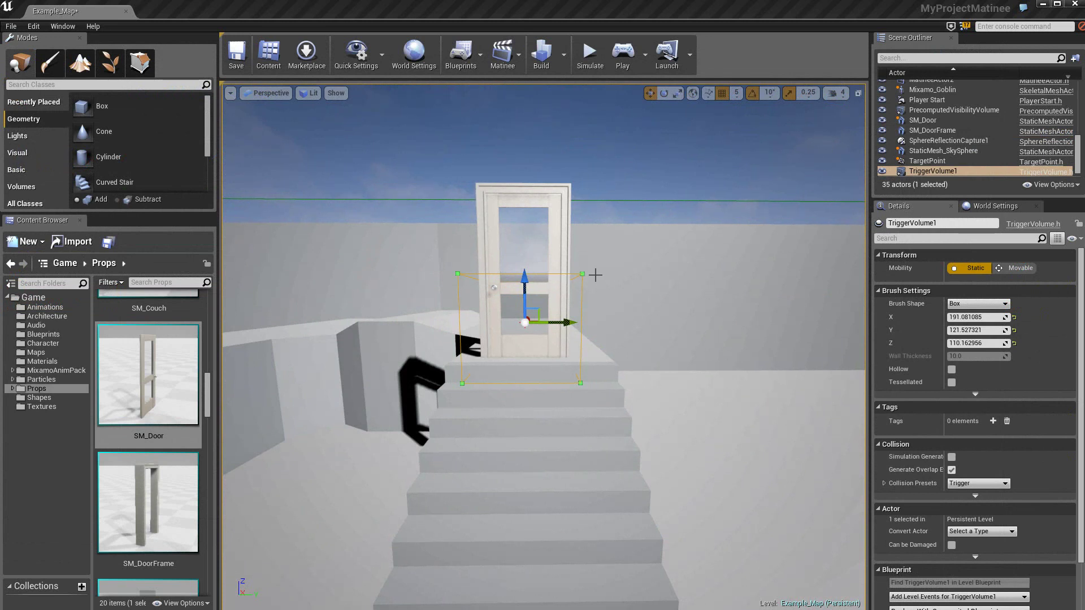
# Step: Add an OnActorBeginOverlap event for TriggerVolume1 in the Level Blueprint
pyautogui.scroll(-3, 1031, 438)
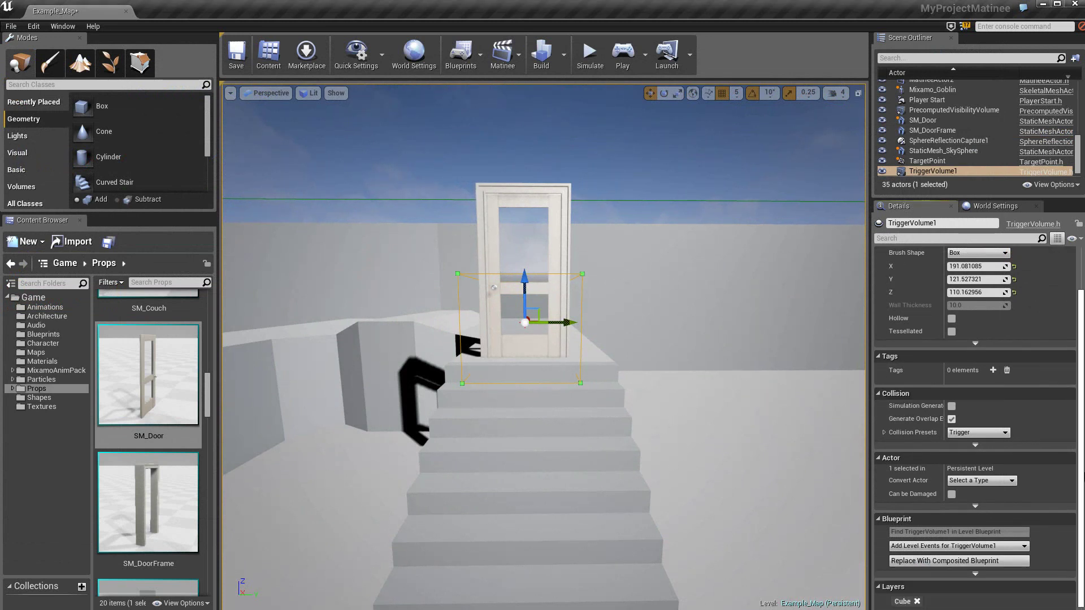
pyautogui.click(983, 547)
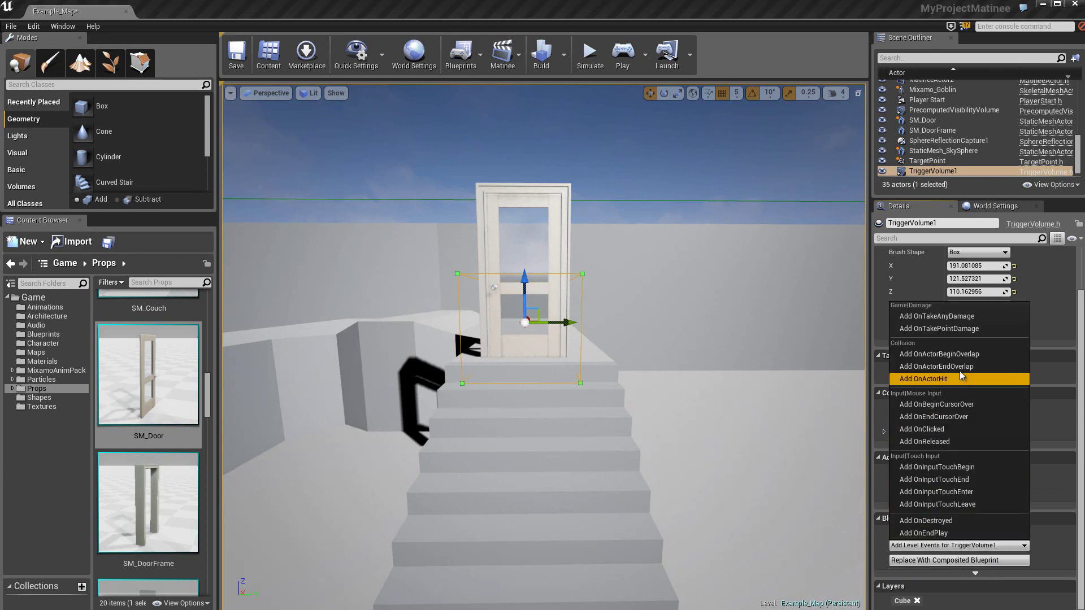
pyautogui.click(951, 354)
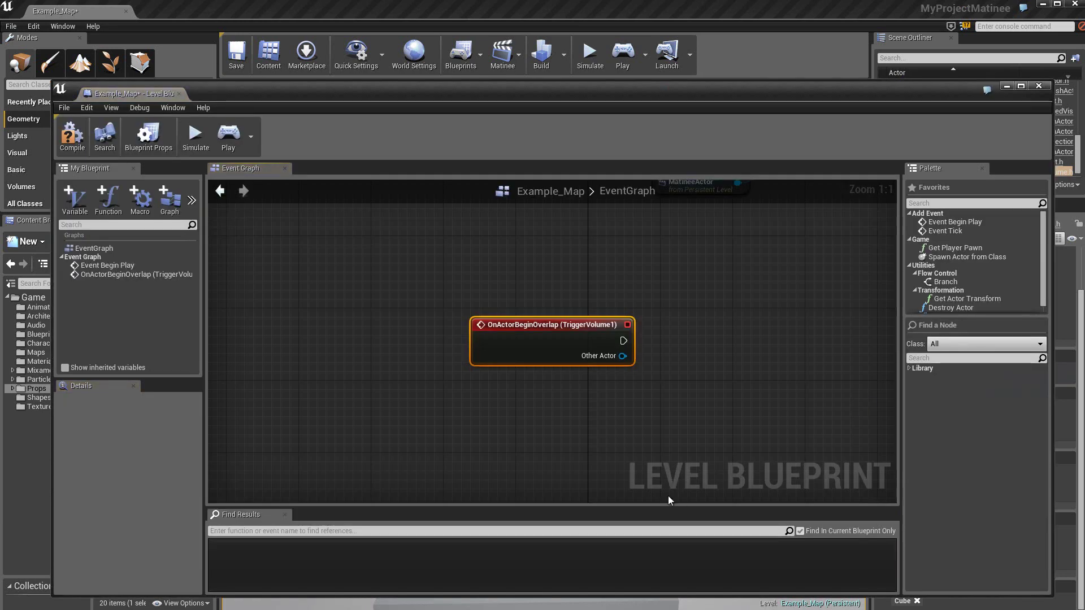
pyautogui.moveTo(640, 402); pyautogui.dragTo(544, 395, button='right')
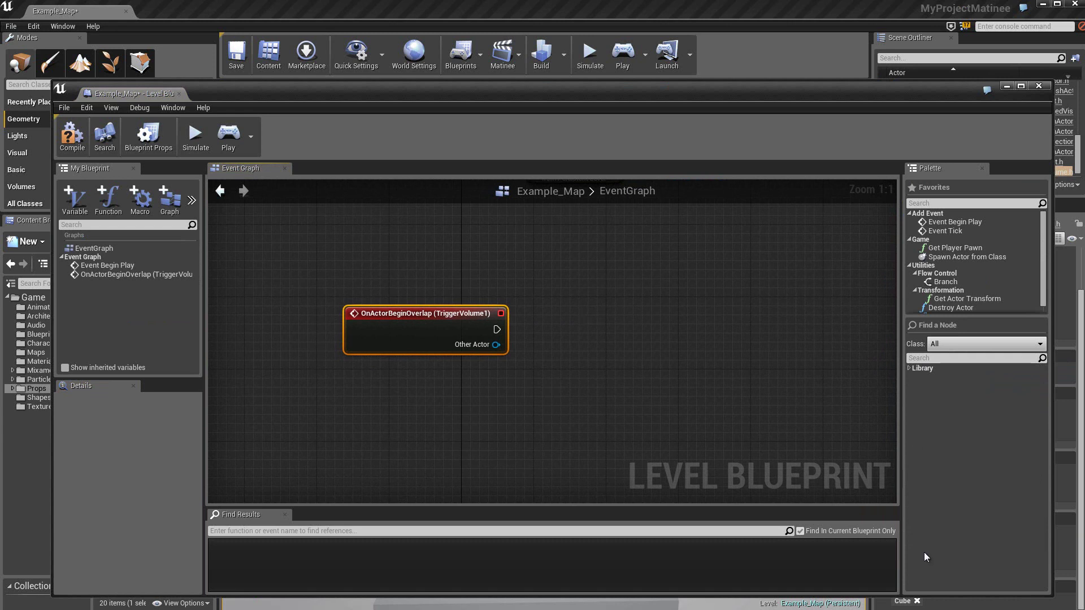
# Step: Wire the begin-overlap event to a Play node on MatineeActor2, then compile and close
pyautogui.rightClick(575, 341)
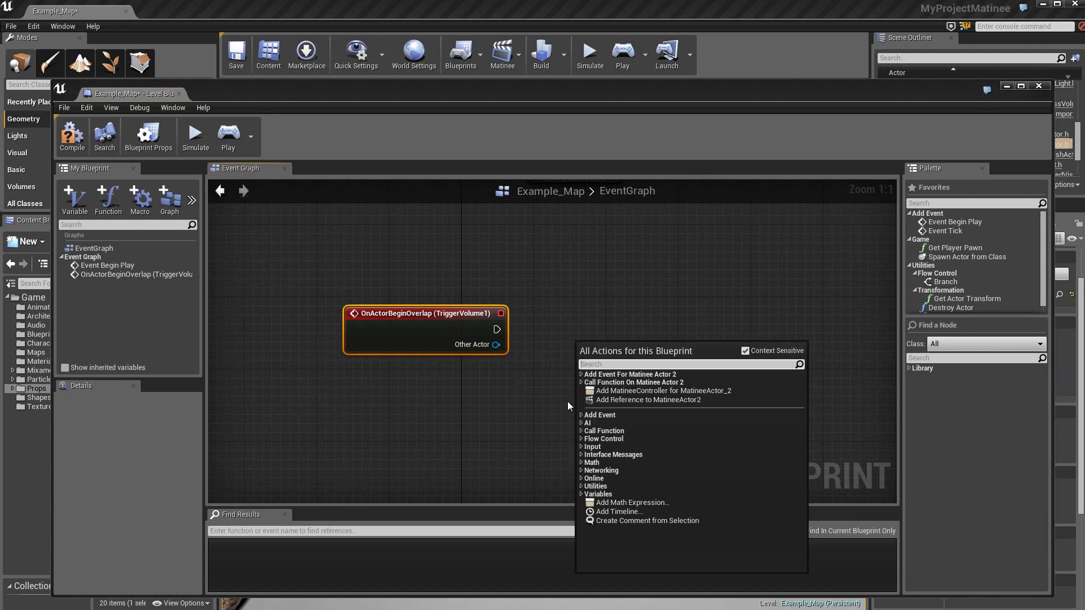
pyautogui.click(645, 401)
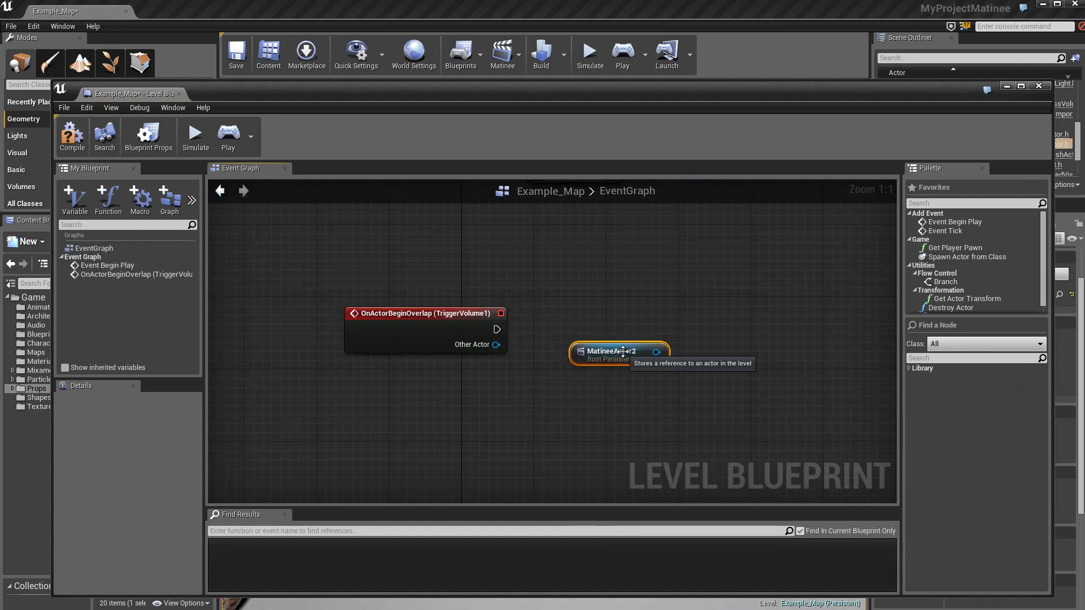
pyautogui.moveTo(615, 365)
pyautogui.mouseDown()
pyautogui.moveTo(462, 428)
pyautogui.moveTo(646, 301)
pyautogui.mouseUp()
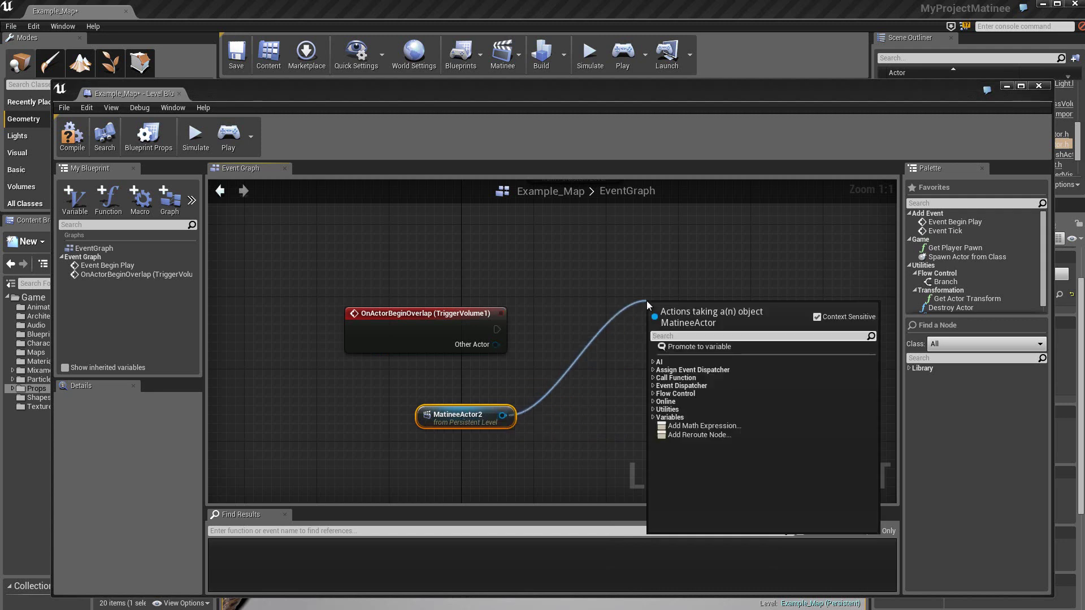
pyautogui.write('play')
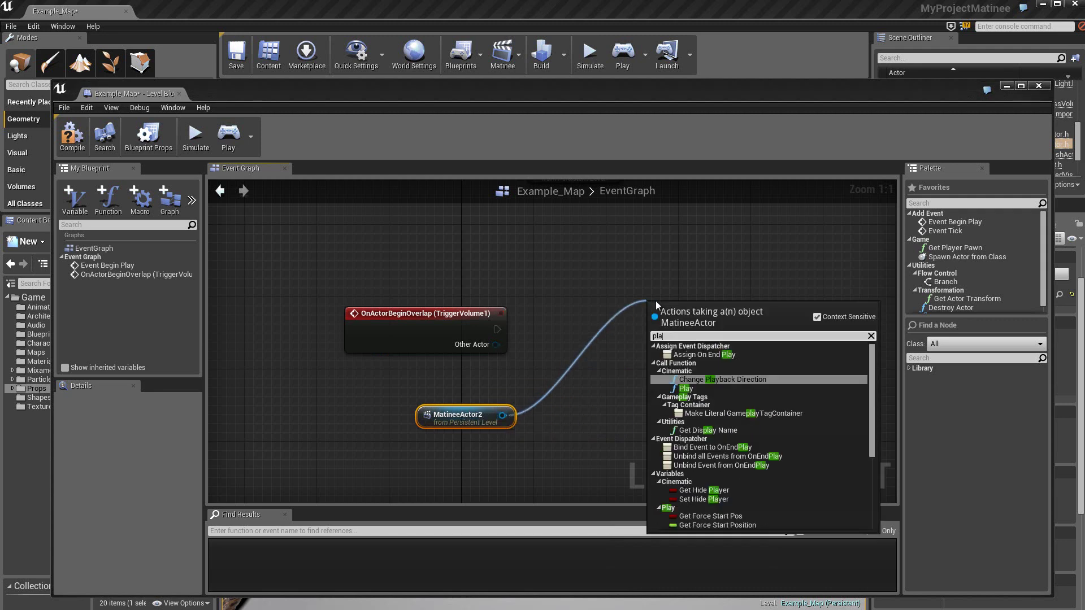
pyautogui.click(691, 389)
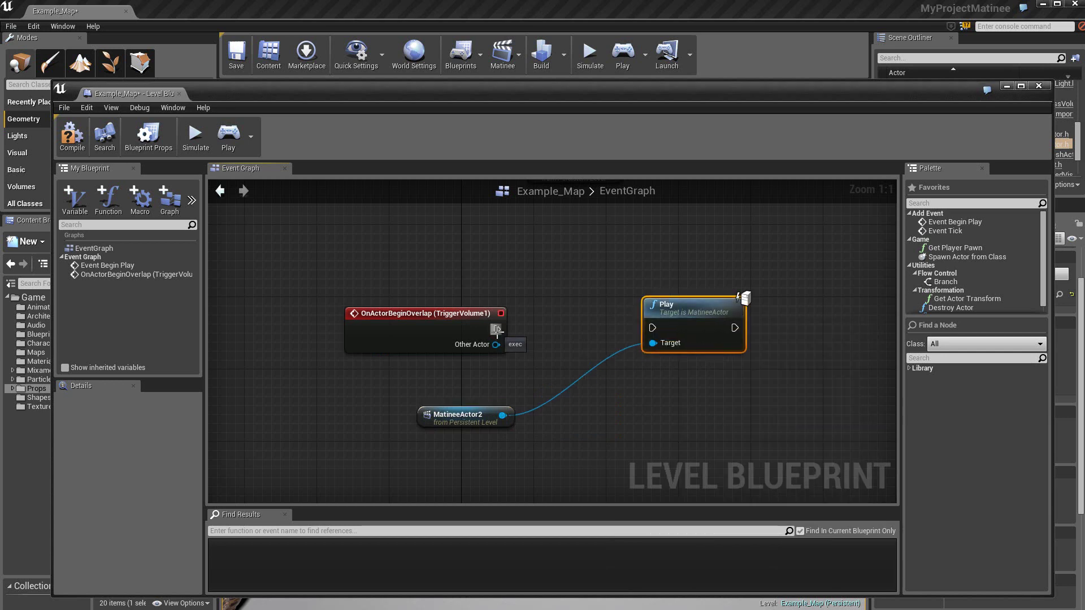
pyautogui.moveTo(496, 330); pyautogui.dragTo(653, 329)
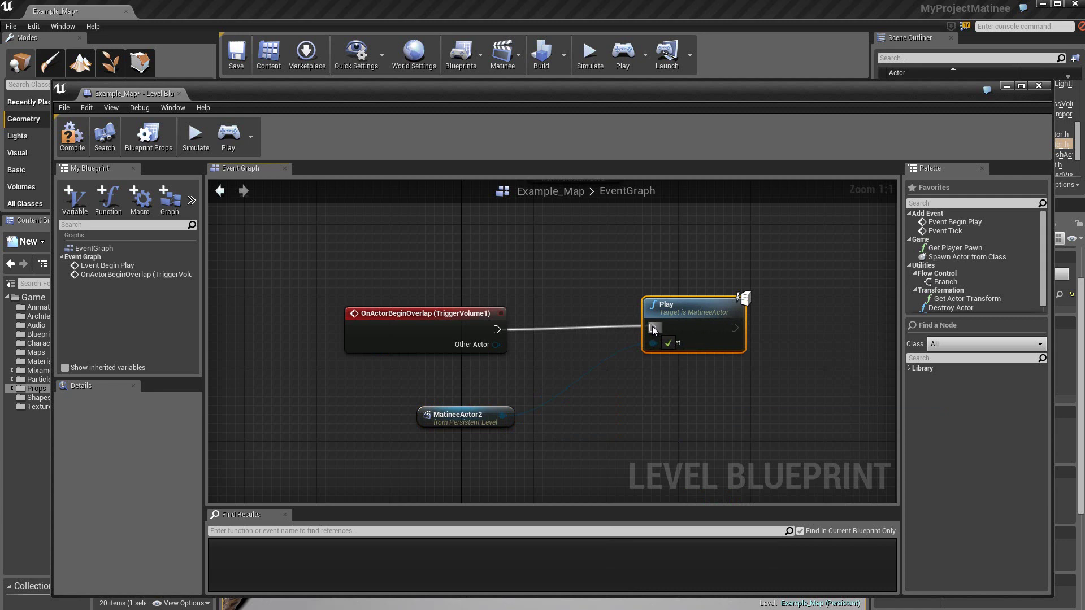
pyautogui.click(70, 130)
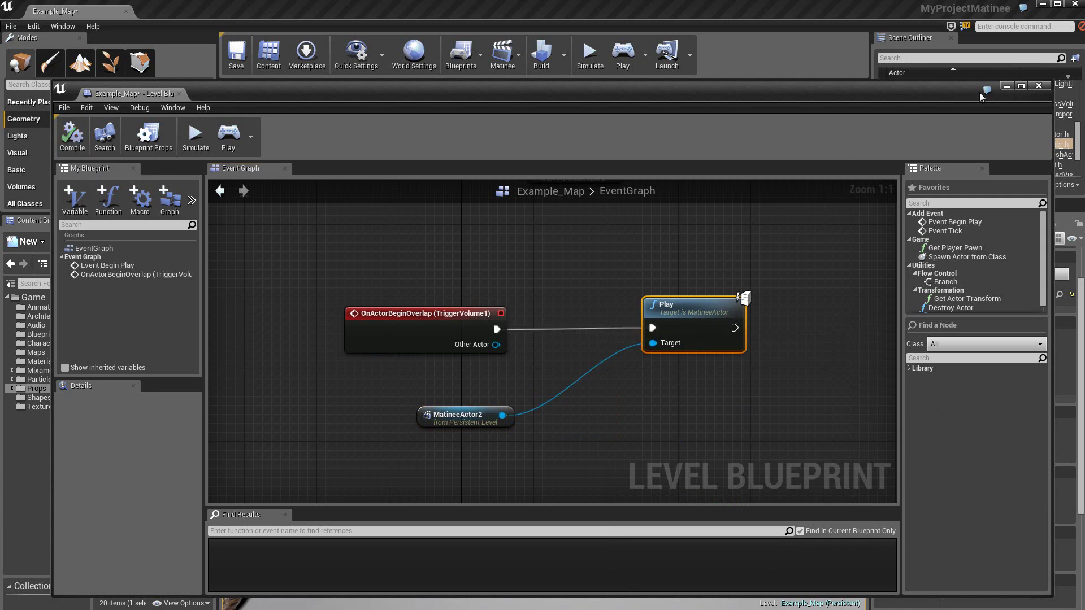
pyautogui.click(1039, 86)
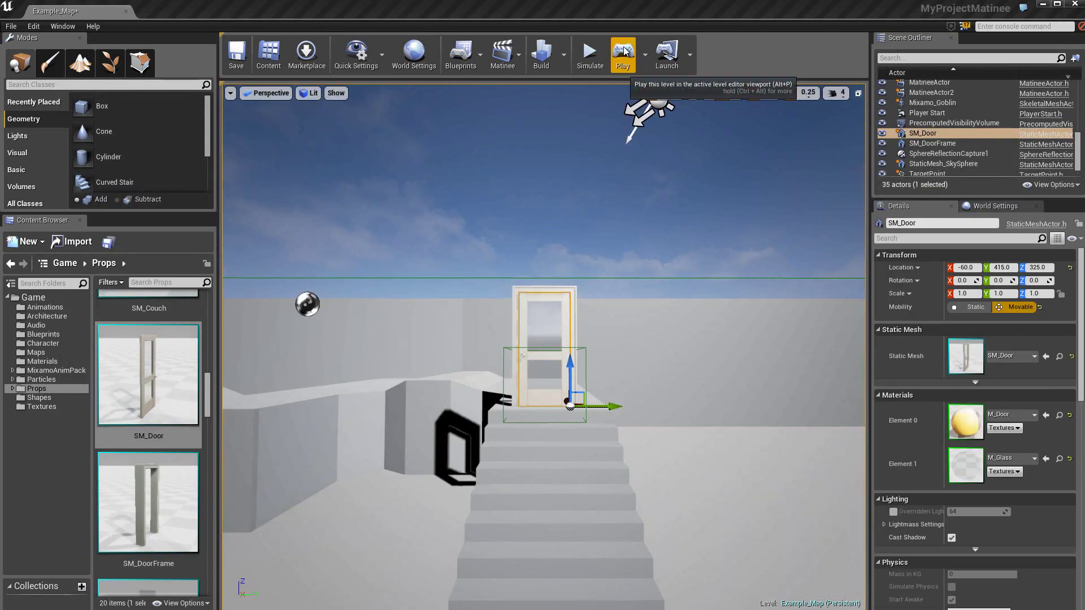
pyautogui.click(624, 52)
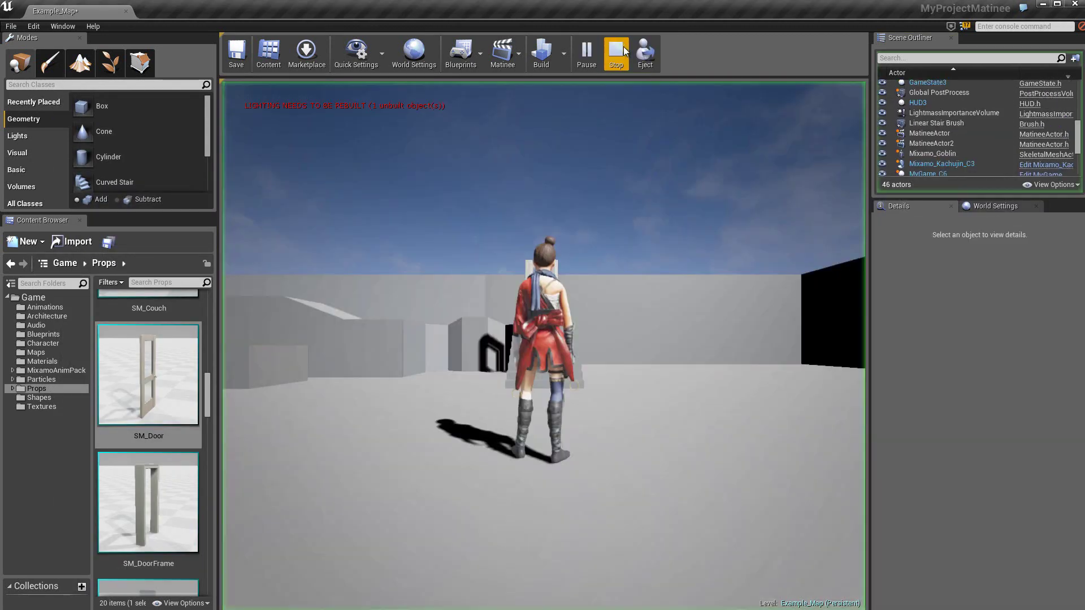
pyautogui.click(626, 496)
pyautogui.press('w')
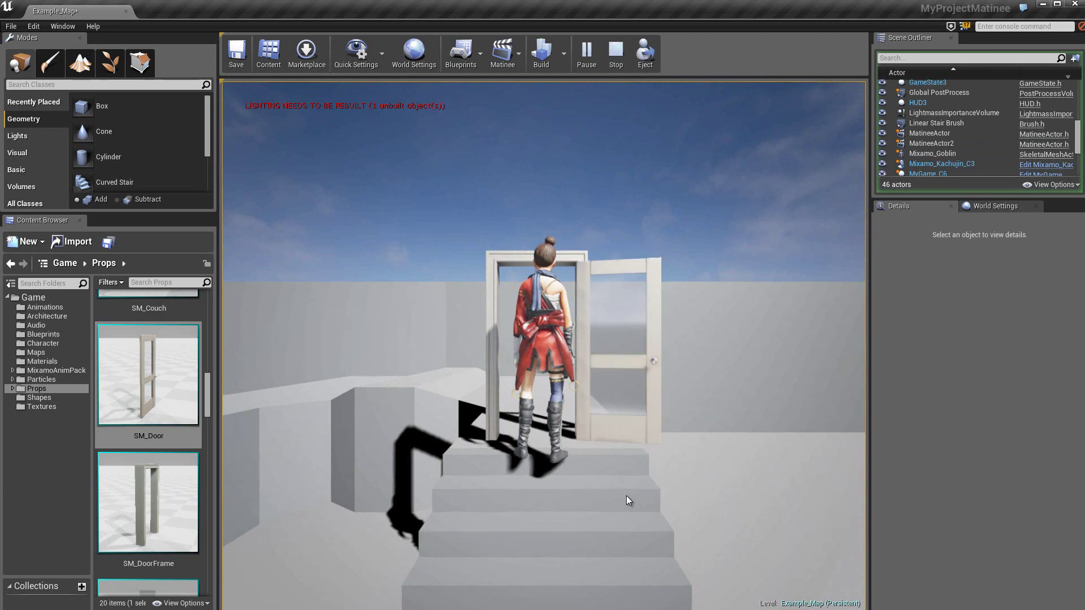
pyautogui.press('Escape')
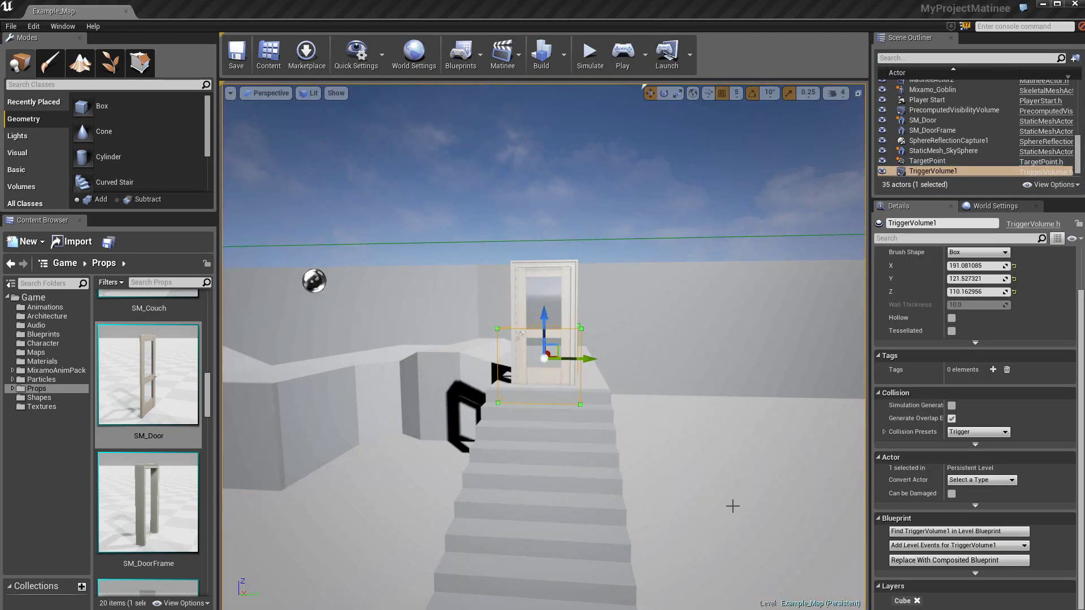
# Step: Add an OnActorEndOverlap event for TriggerVolume1 beside the existing begin-overlap nodes
pyautogui.click(962, 547)
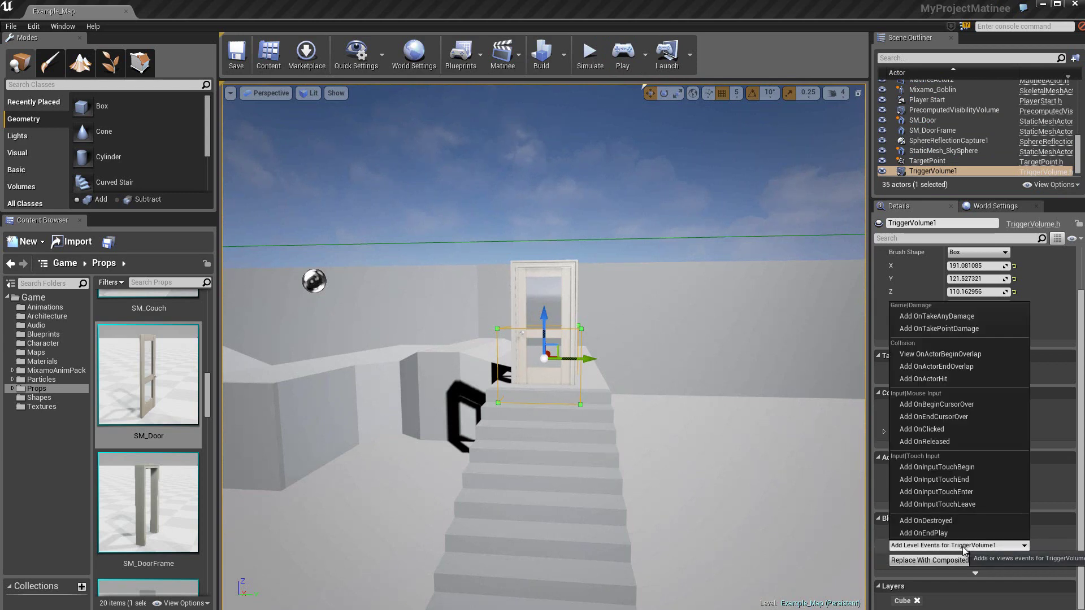
pyautogui.click(954, 367)
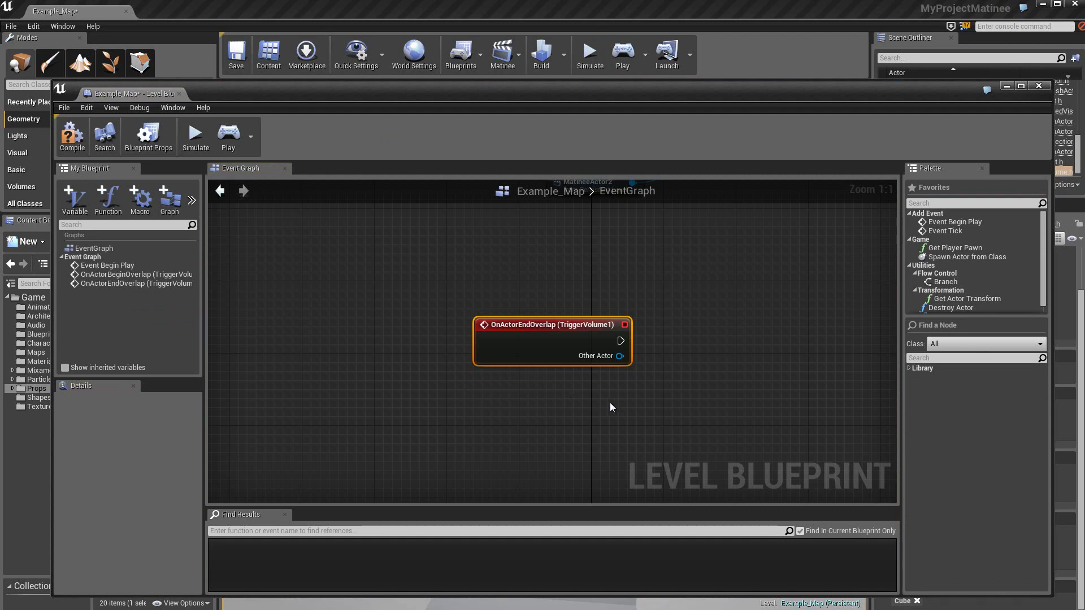
pyautogui.moveTo(610, 407); pyautogui.dragTo(500, 402, button='right')
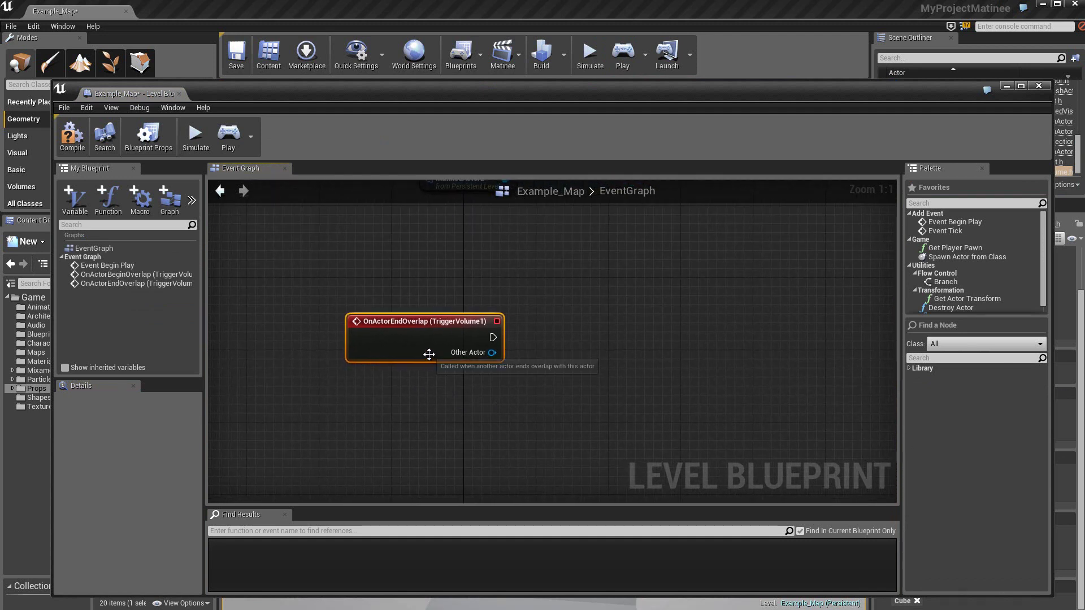
pyautogui.rightClick(635, 313)
pyautogui.moveTo(633, 313); pyautogui.dragTo(586, 420, button='right')
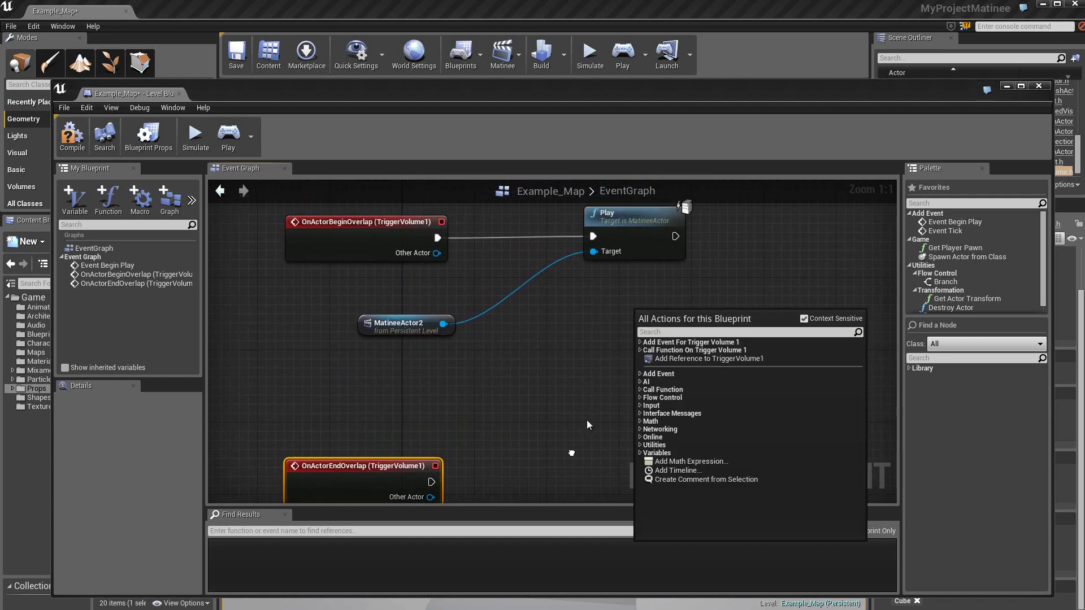
pyautogui.click(392, 333)
# Step: Duplicate the MatineeActor2 reference and place the copy below the end-overlap event
pyautogui.click(395, 323)
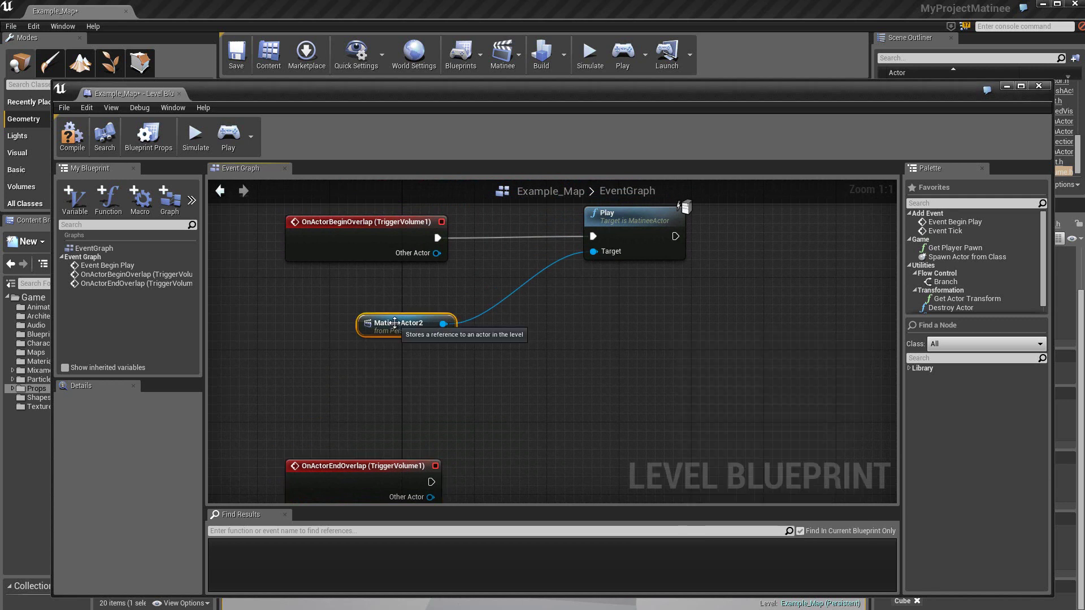
pyautogui.hotkey('ctrl', 'w')
pyautogui.moveTo(422, 337); pyautogui.dragTo(478, 420)
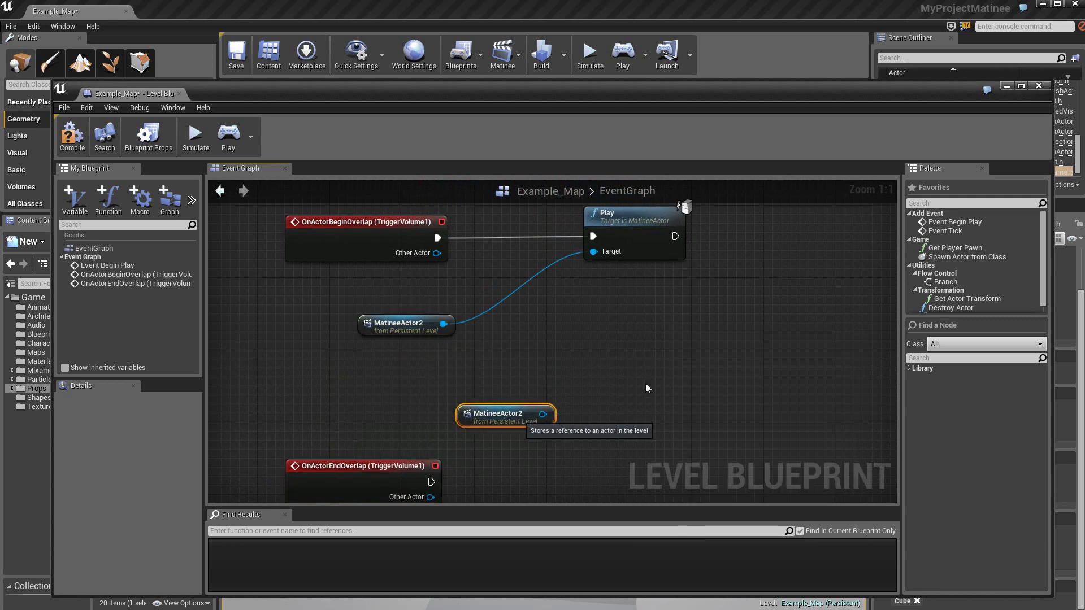
pyautogui.moveTo(650, 390); pyautogui.dragTo(666, 308, button='right')
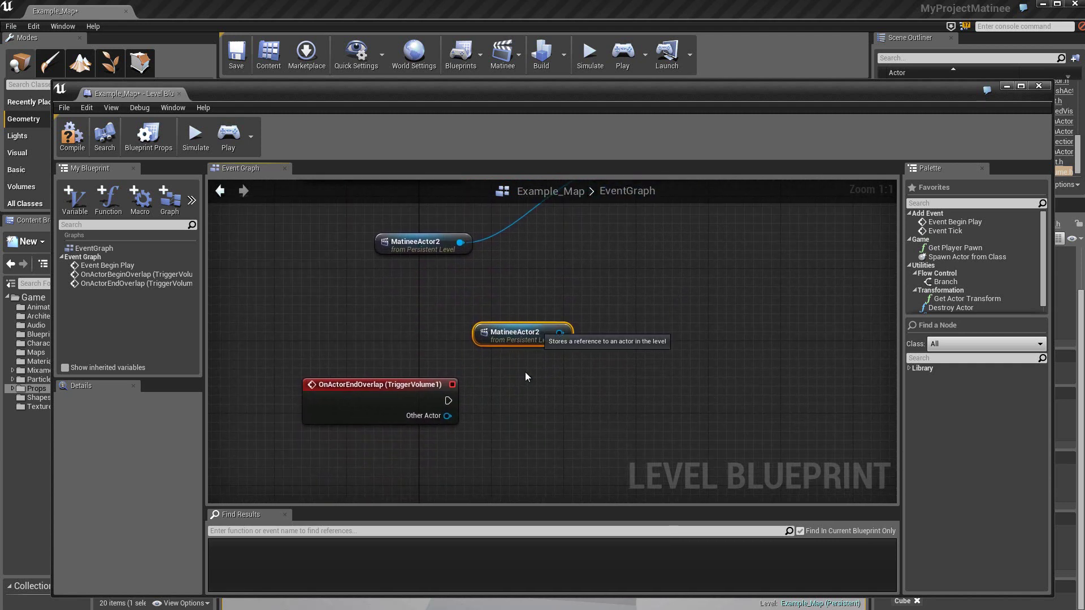
pyautogui.moveTo(544, 331); pyautogui.dragTo(426, 457)
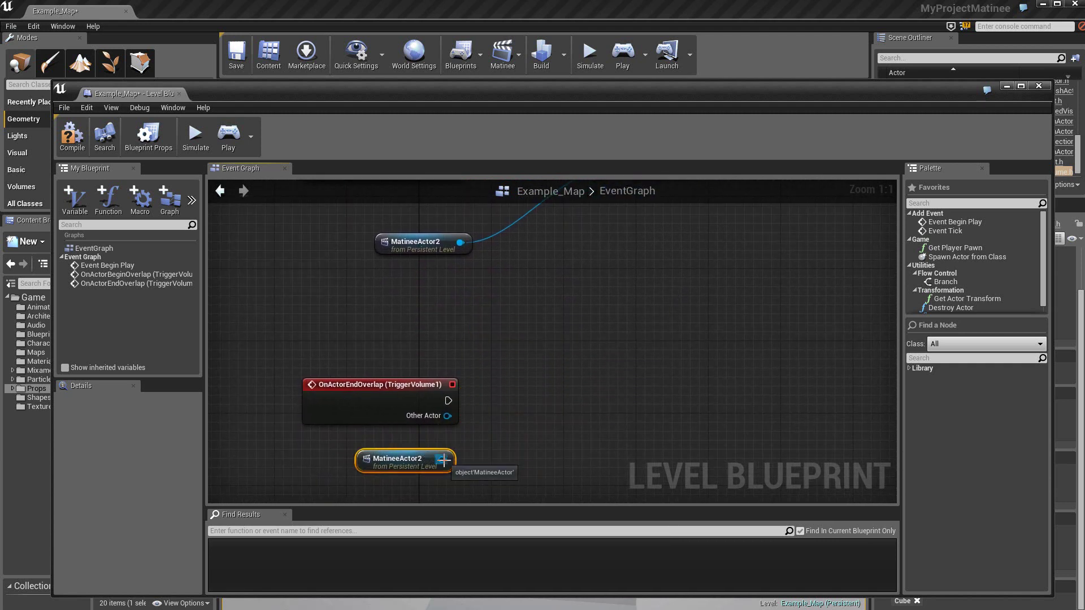
# Step: Connect the end-overlap event to a Reverse node on MatineeActor2, then compile and close
pyautogui.moveTo(570, 382); pyautogui.dragTo(586, 357)
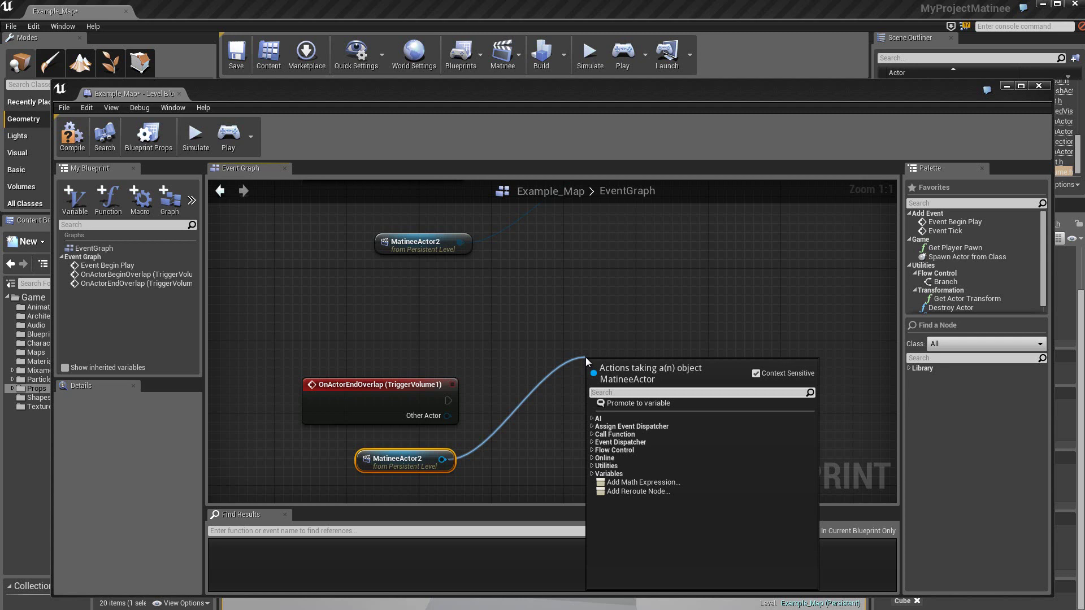
pyautogui.write('rever')
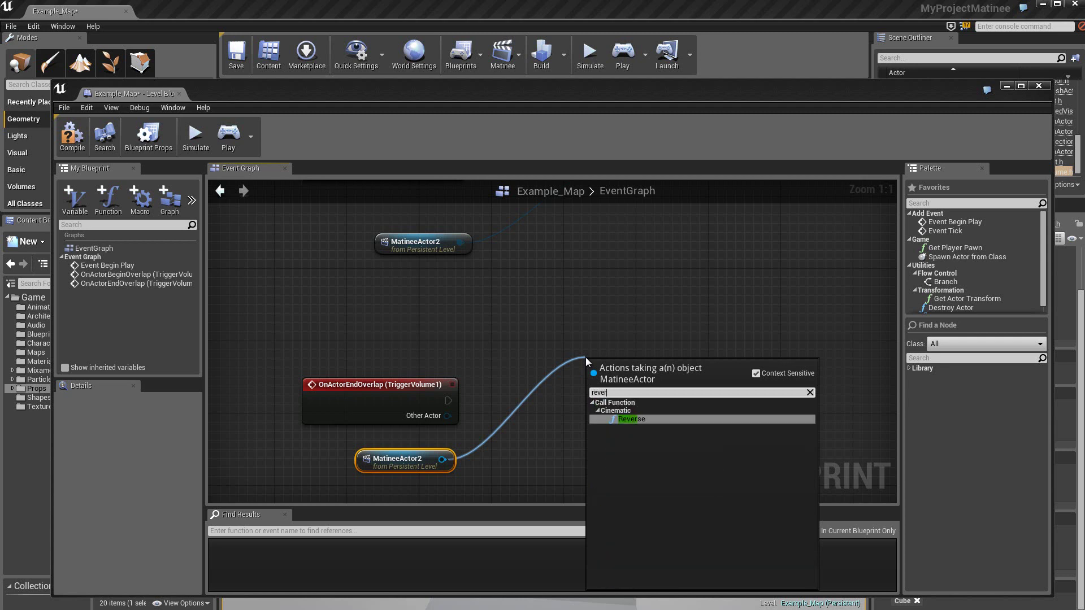
pyautogui.click(640, 418)
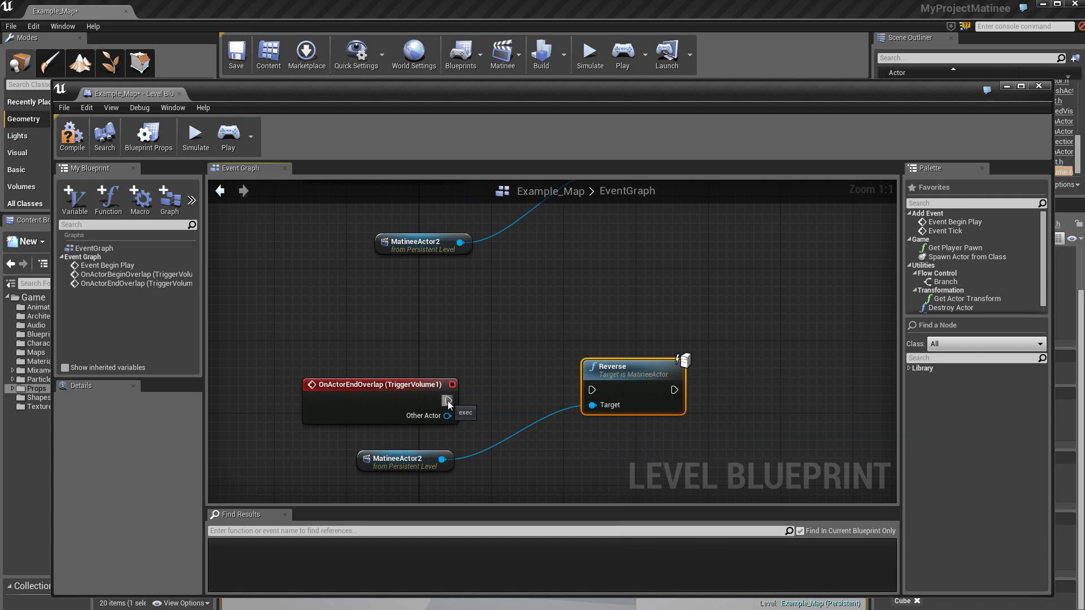
pyautogui.moveTo(559, 394); pyautogui.dragTo(592, 390)
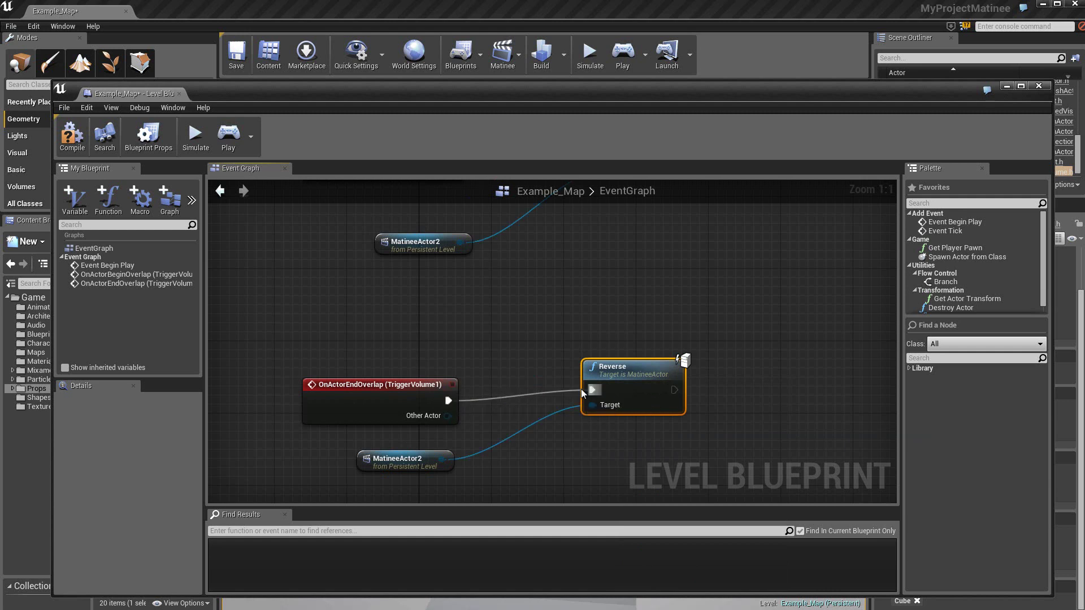
pyautogui.click(69, 132)
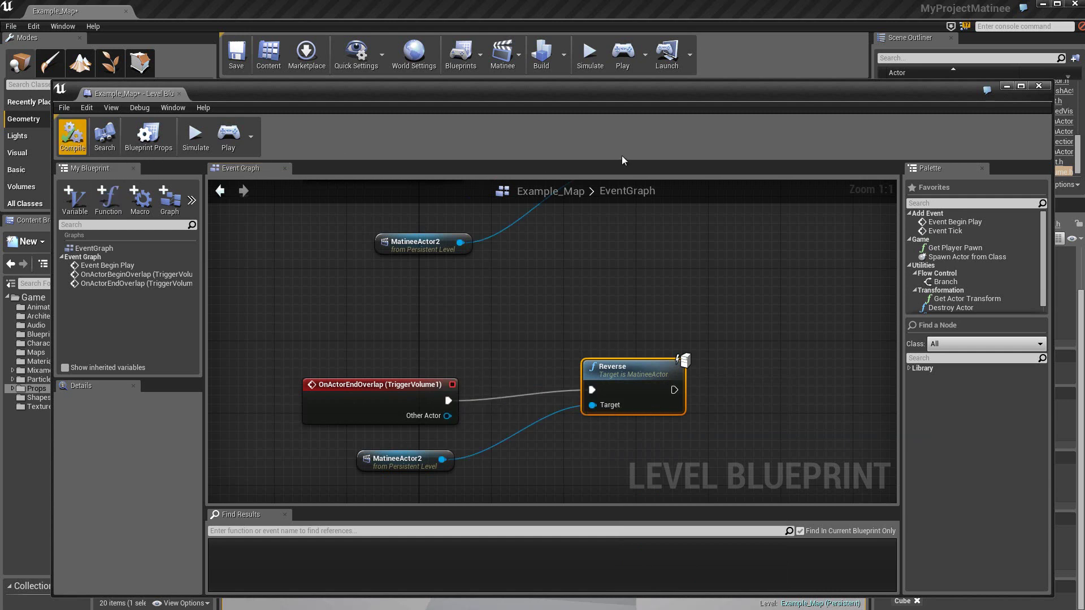
pyautogui.click(1038, 86)
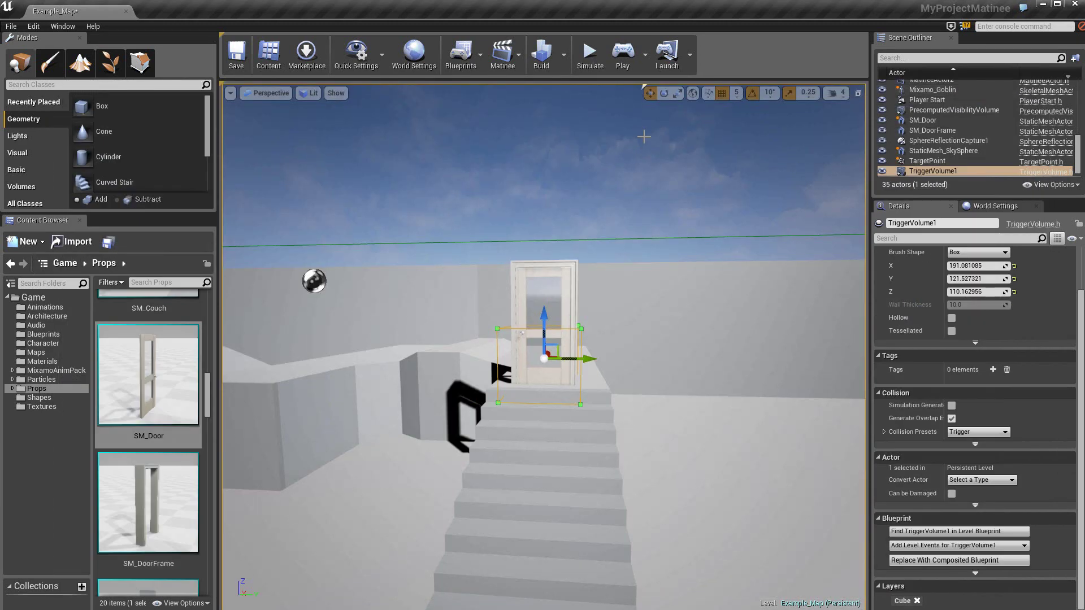
# Step: Play-test the level, running the character forward toward the trigger-operated door
pyautogui.click(623, 52)
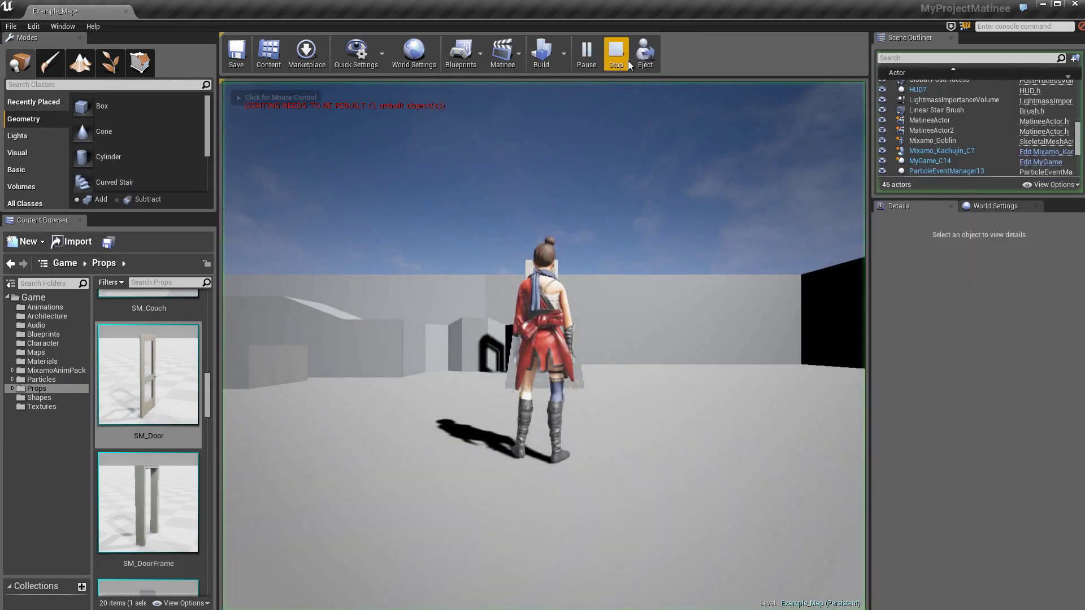
pyautogui.click(602, 433)
pyautogui.press('w')
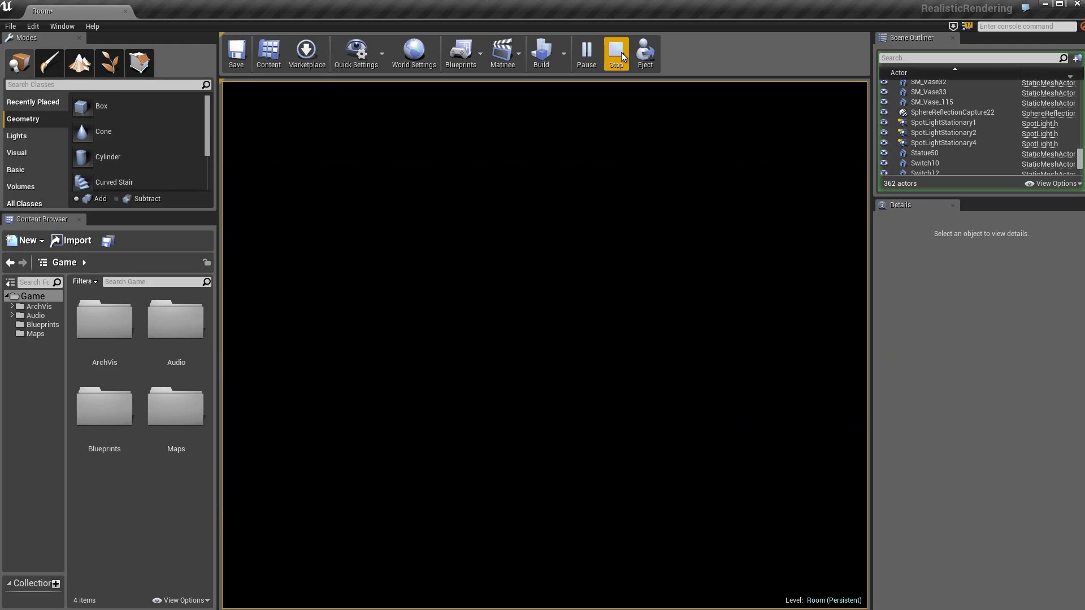
# Step: Stop play and export the entire Room Matinee sequence to Test.fbx
pyautogui.click(622, 52)
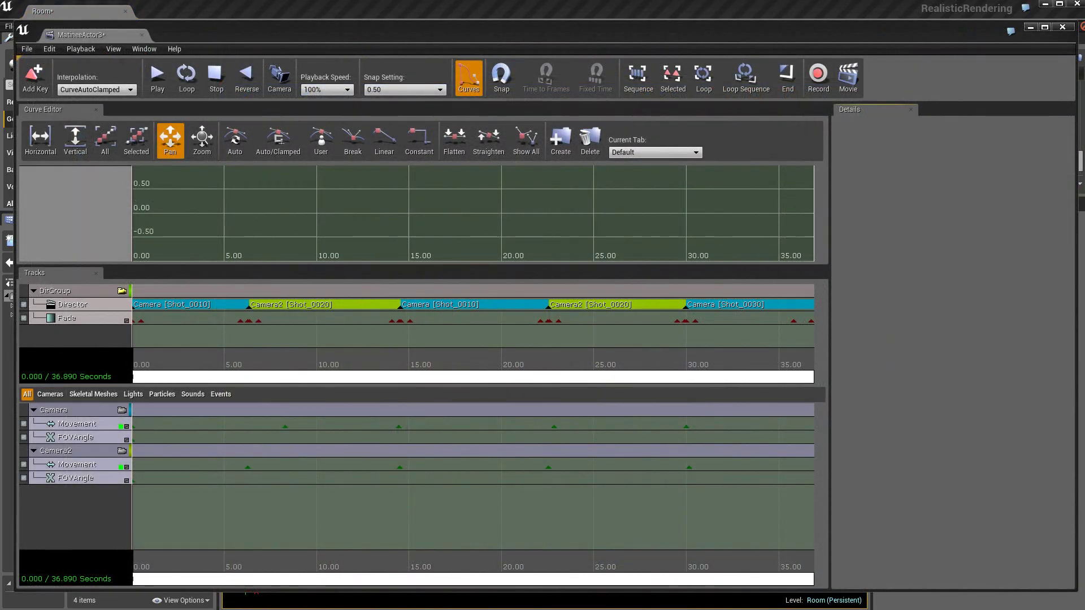
pyautogui.click(27, 51)
pyautogui.click(73, 83)
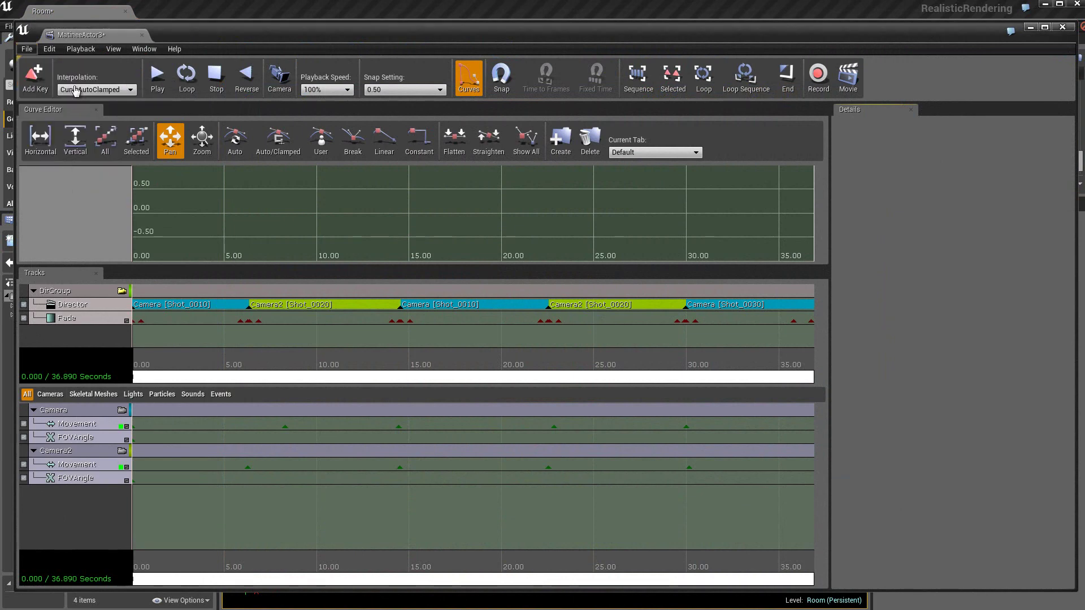
pyautogui.click(126, 154)
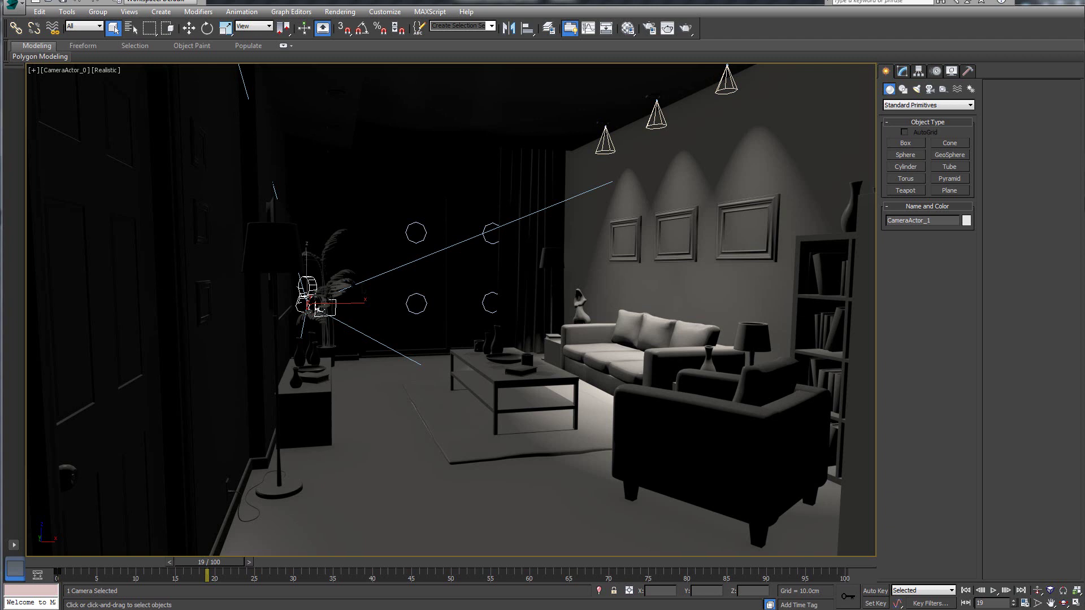
# Step: Play CameraActor_0's animation from frame 0, switch the view to Shaded, and replay it
pyautogui.moveTo(223, 567); pyautogui.dragTo(62, 559)
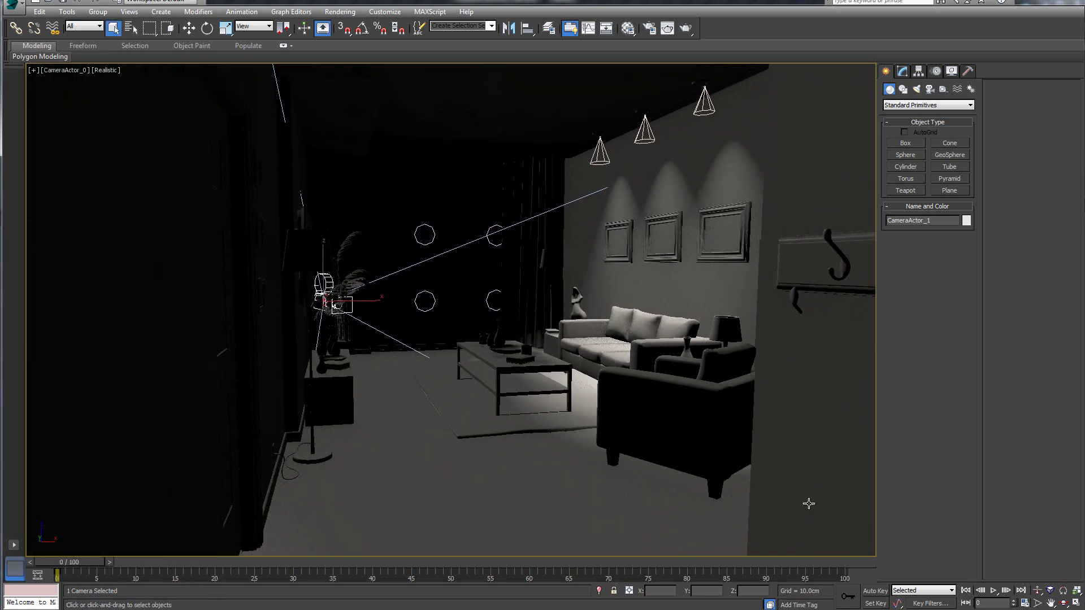
pyautogui.click(994, 593)
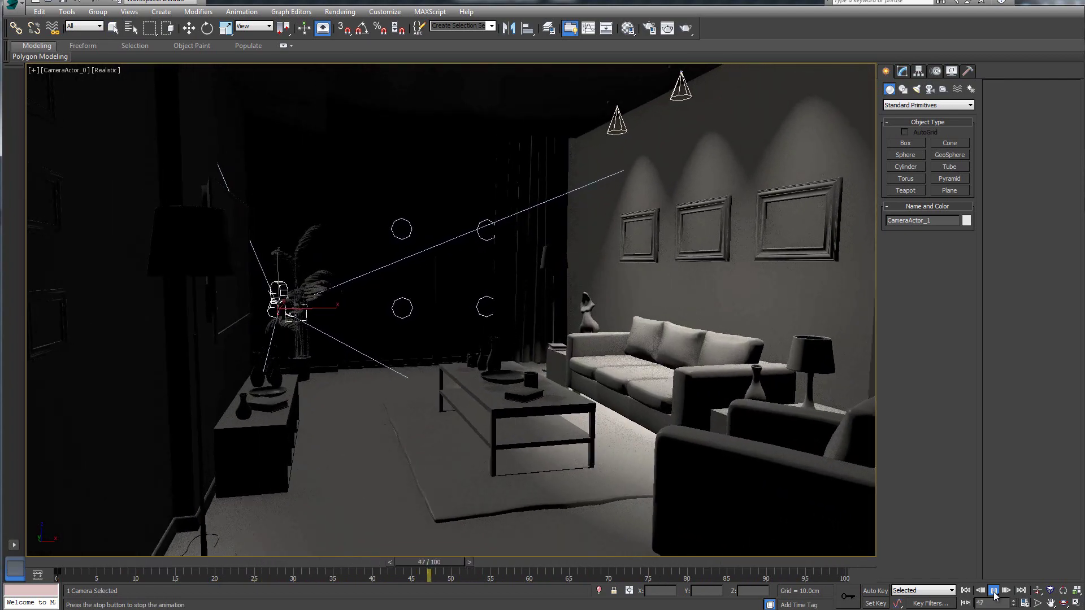
pyautogui.click(994, 592)
pyautogui.hotkey('shift', 'F3')
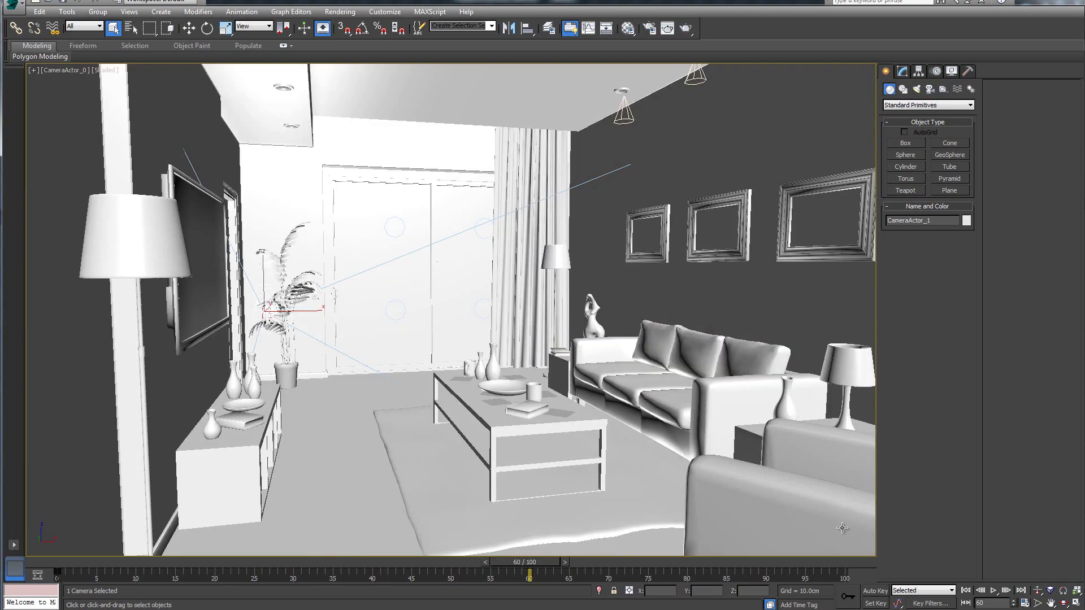
pyautogui.click(993, 592)
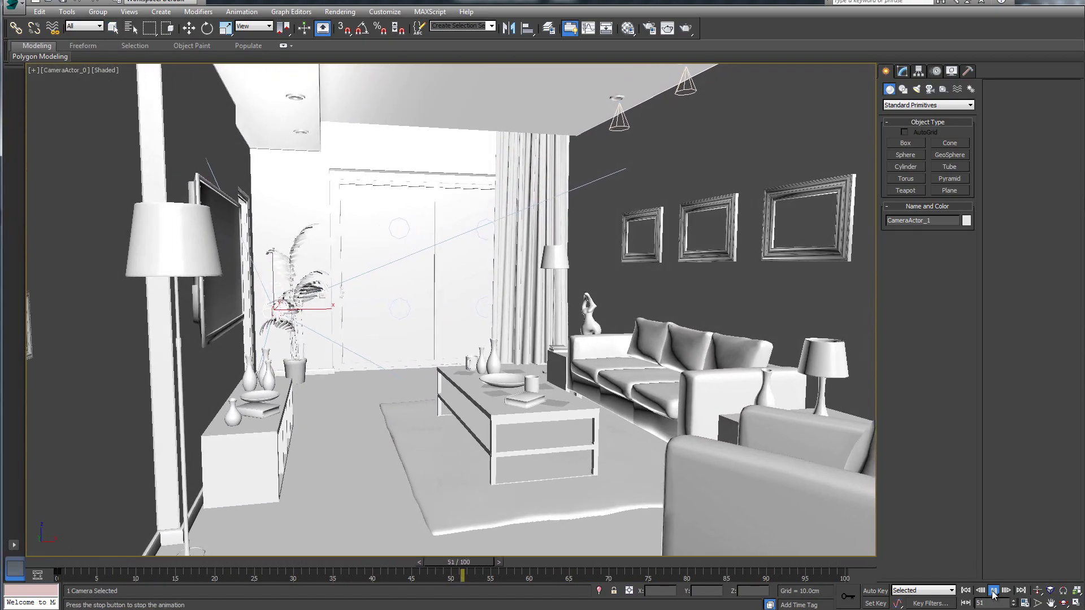
pyautogui.click(994, 591)
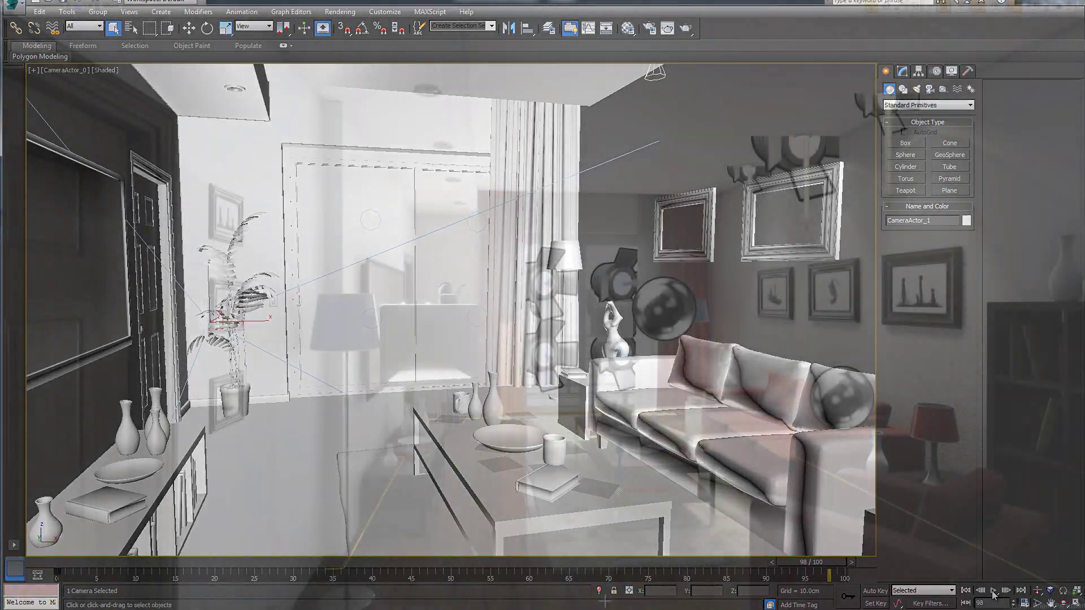